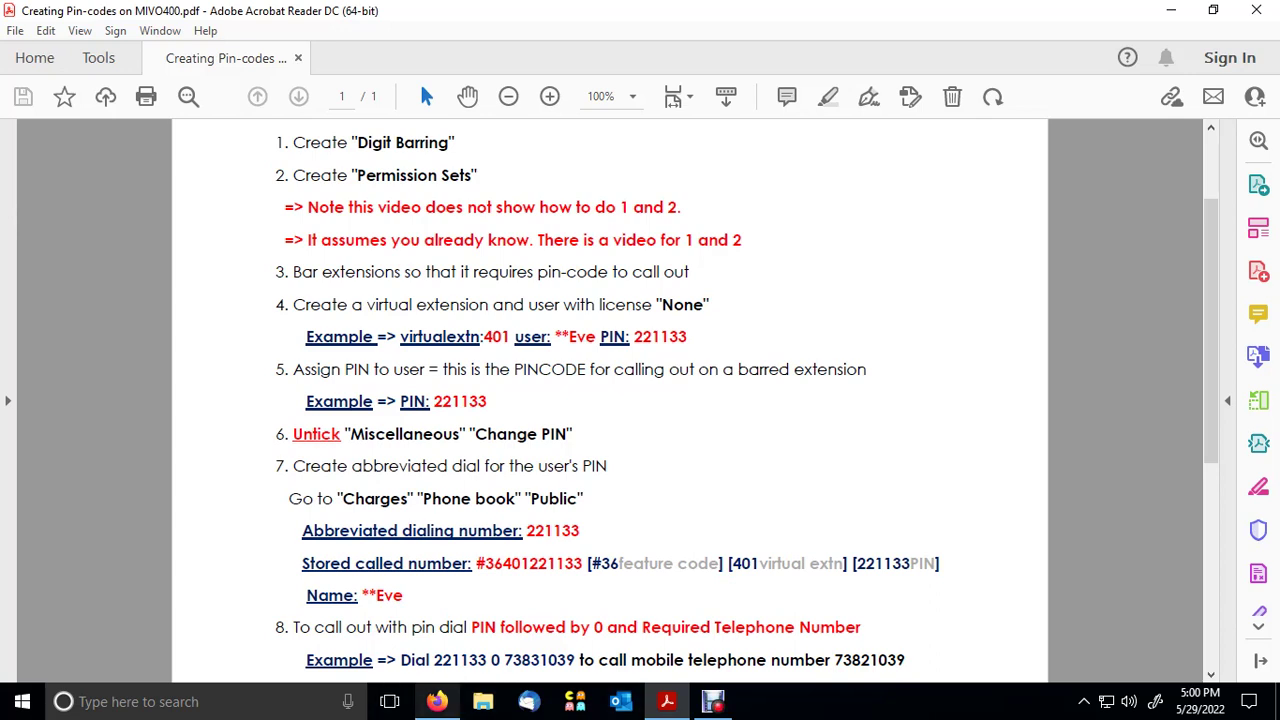
- Switch from the PIN-code guide PDF to the MiVoice Office 400 admin page in Firefox
key(alt+Tab)
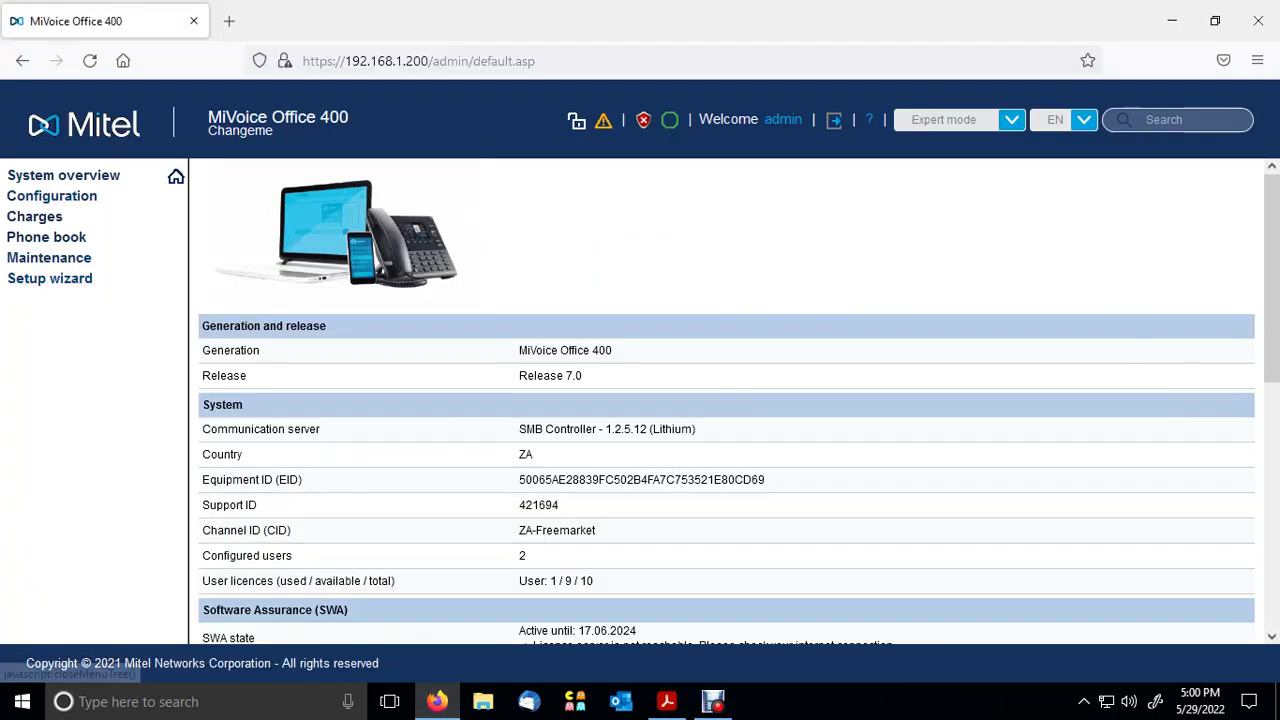
- From System overview, go to Configuration > Users > User list
click(176, 177)
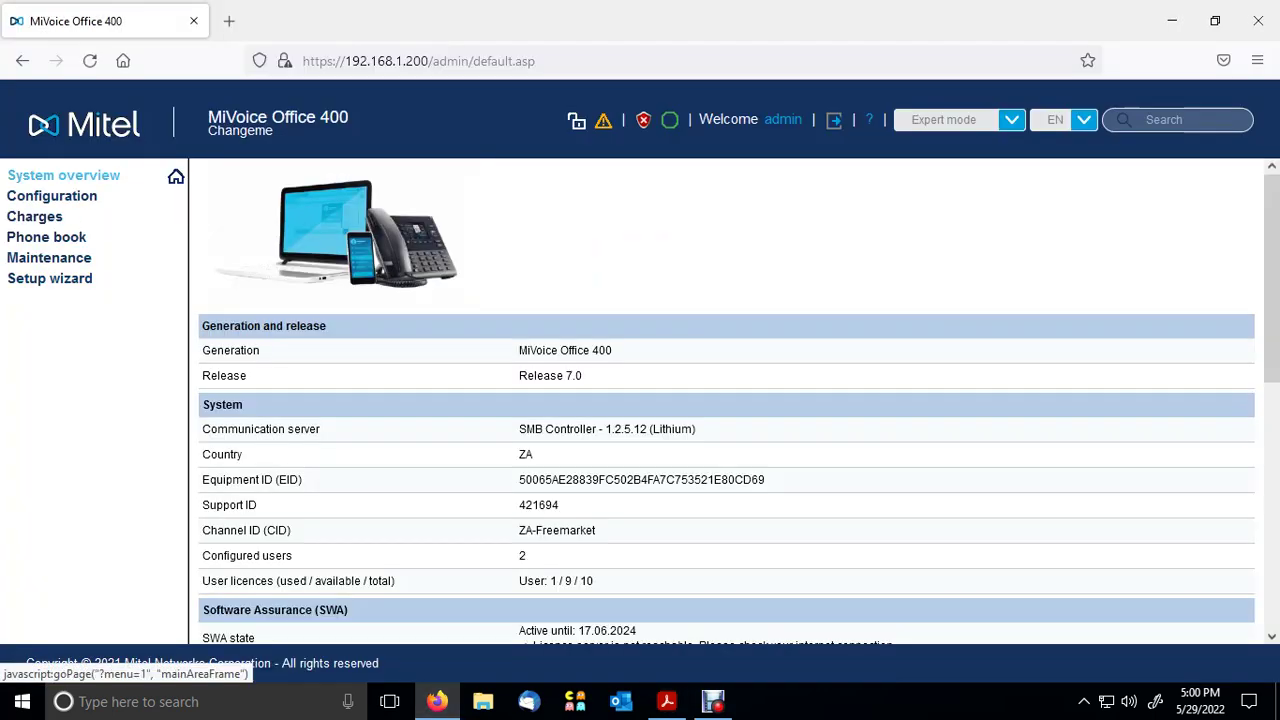
click(51, 196)
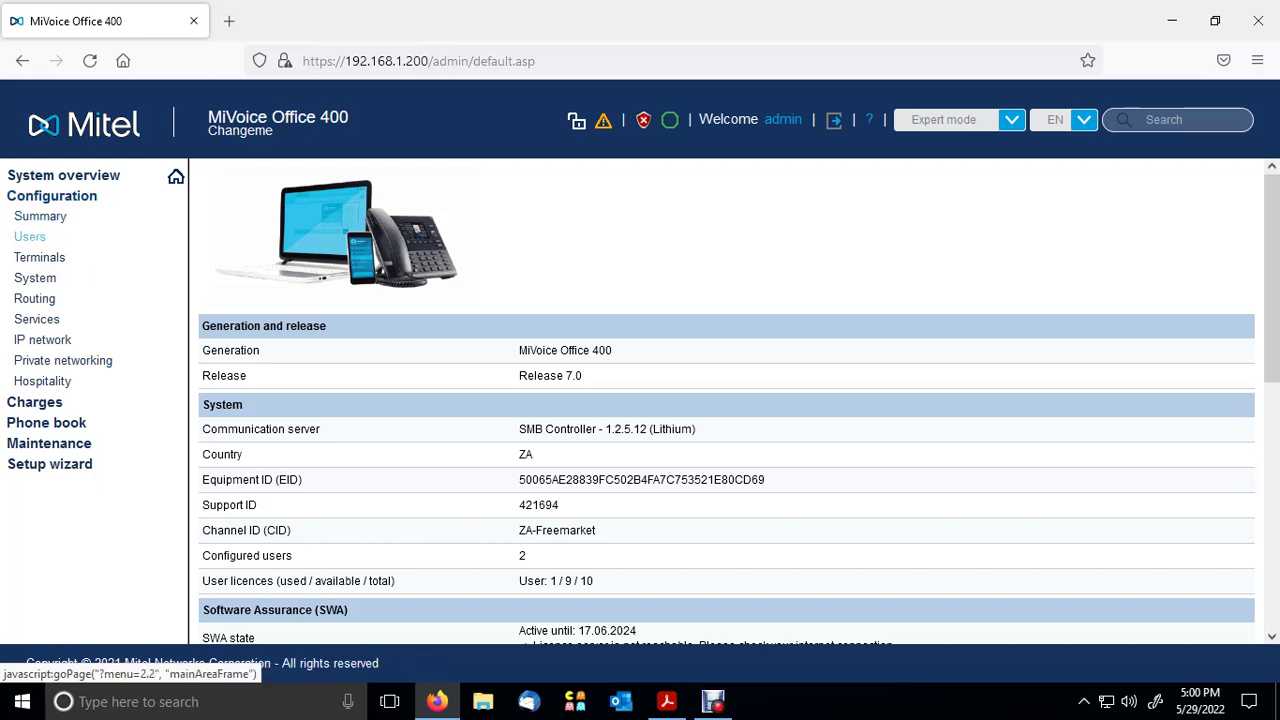
click(44, 257)
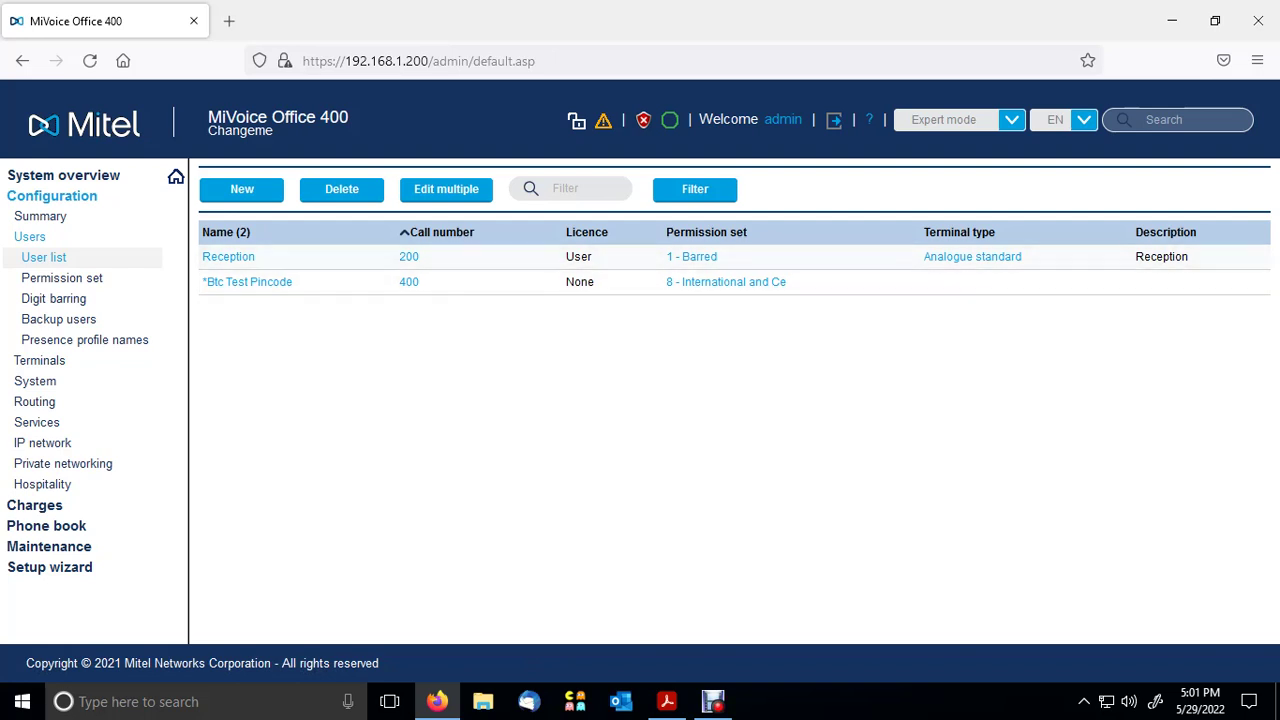
- Give Reception (200) permission set International No Cel (5), apply, and return to the User list
click(1220, 257)
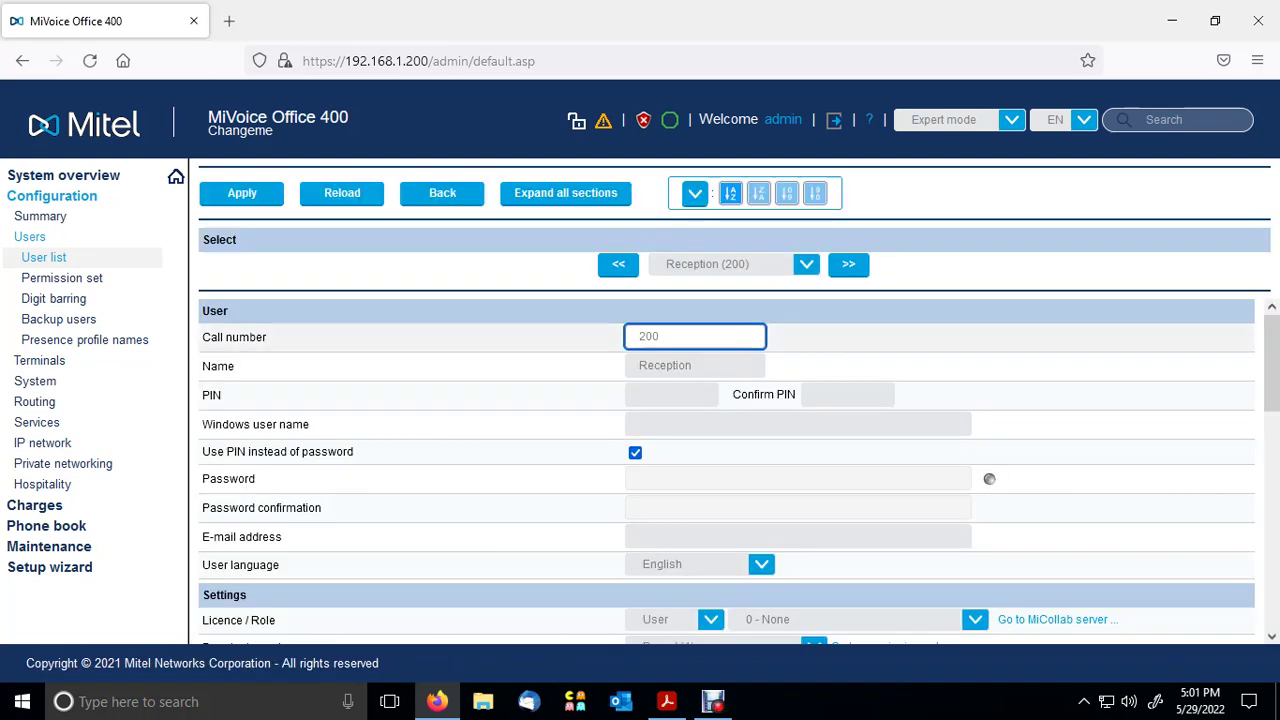
scroll(727, 470, down, 3)
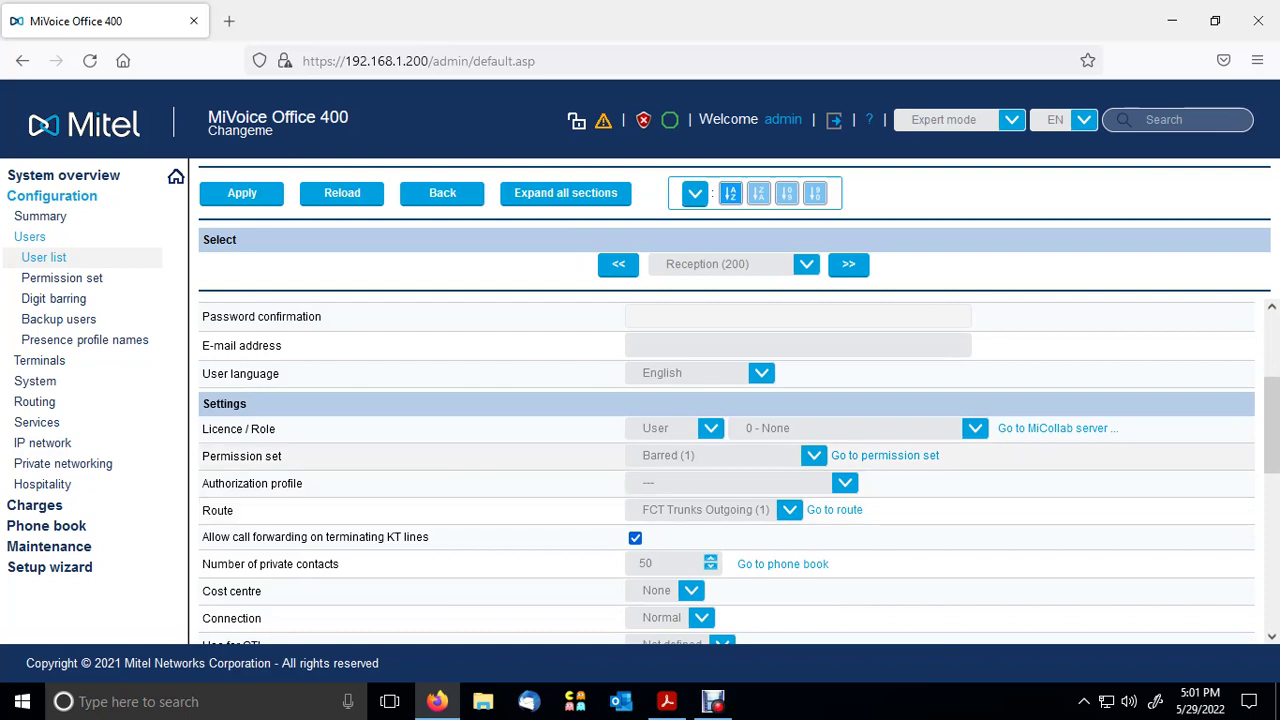
drag(282, 456, 202, 456)
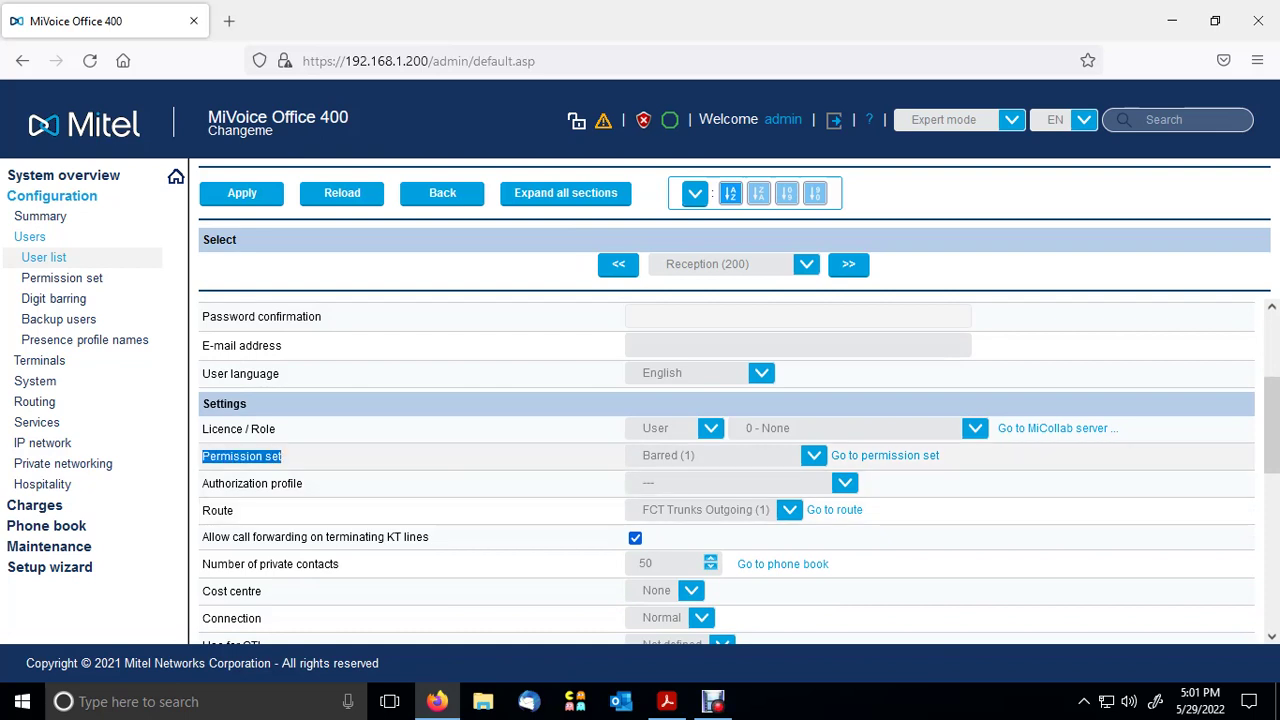
click(813, 455)
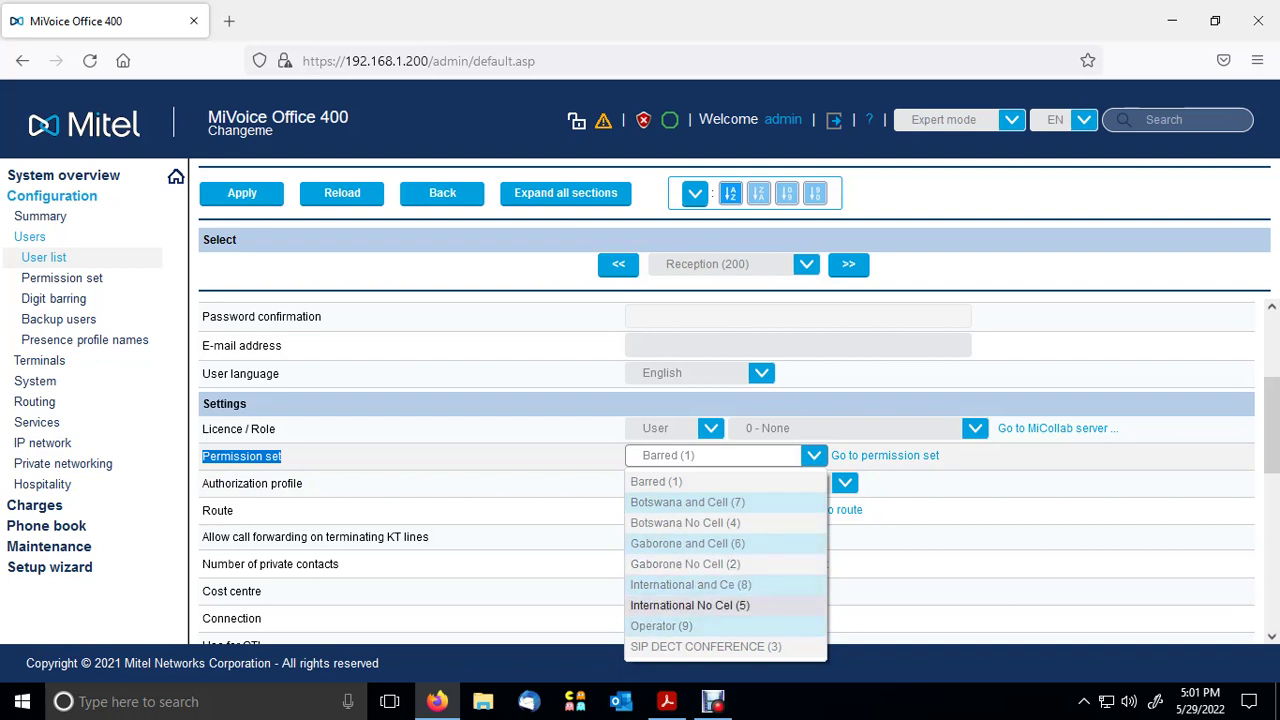
click(689, 605)
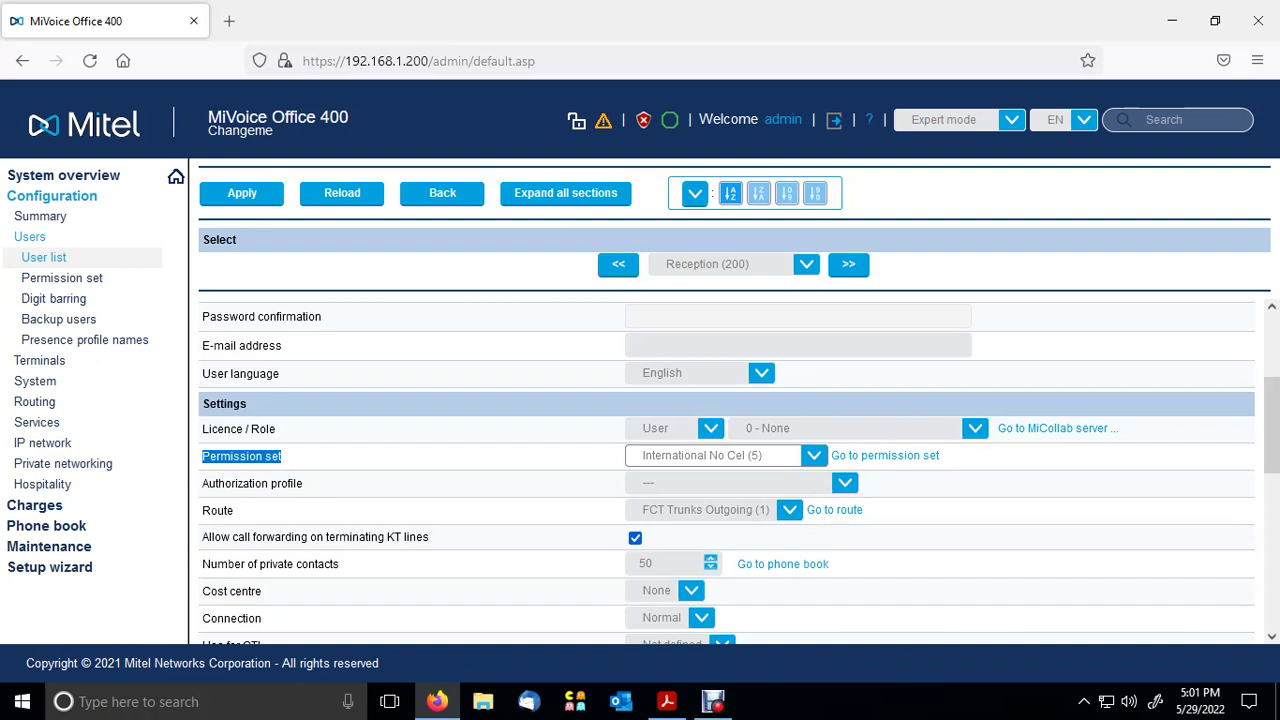
click(241, 192)
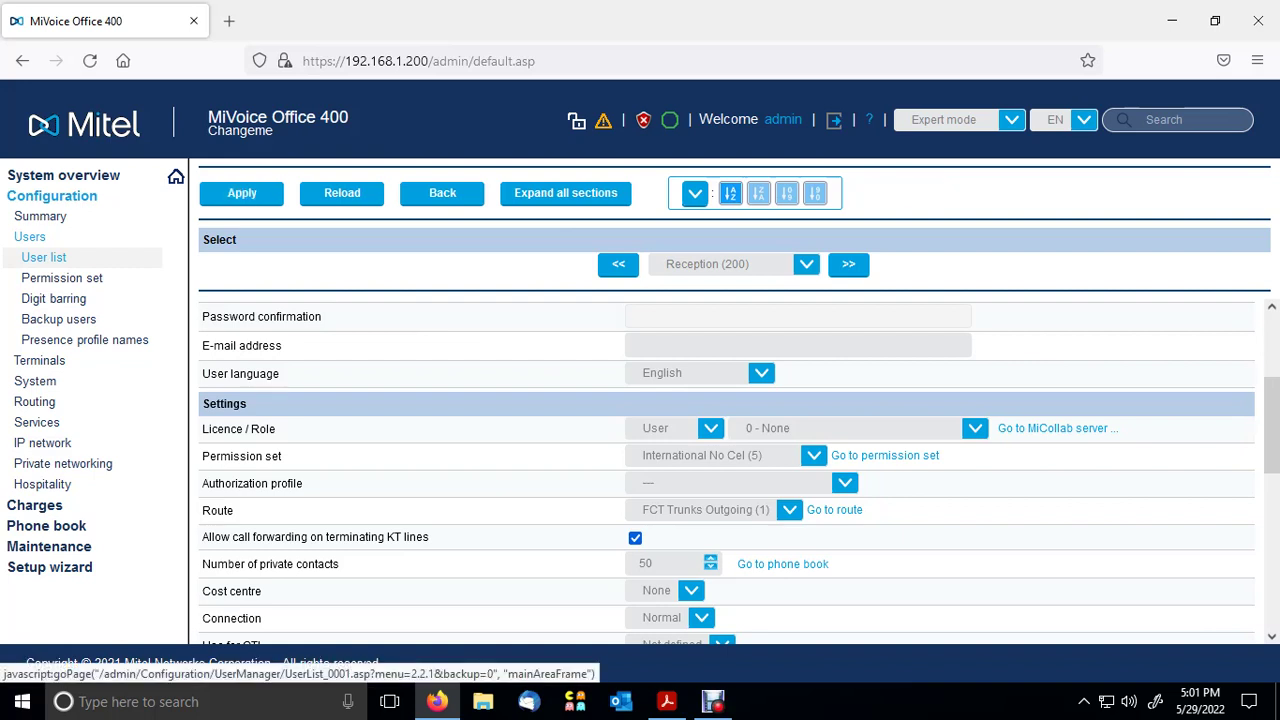
click(241, 192)
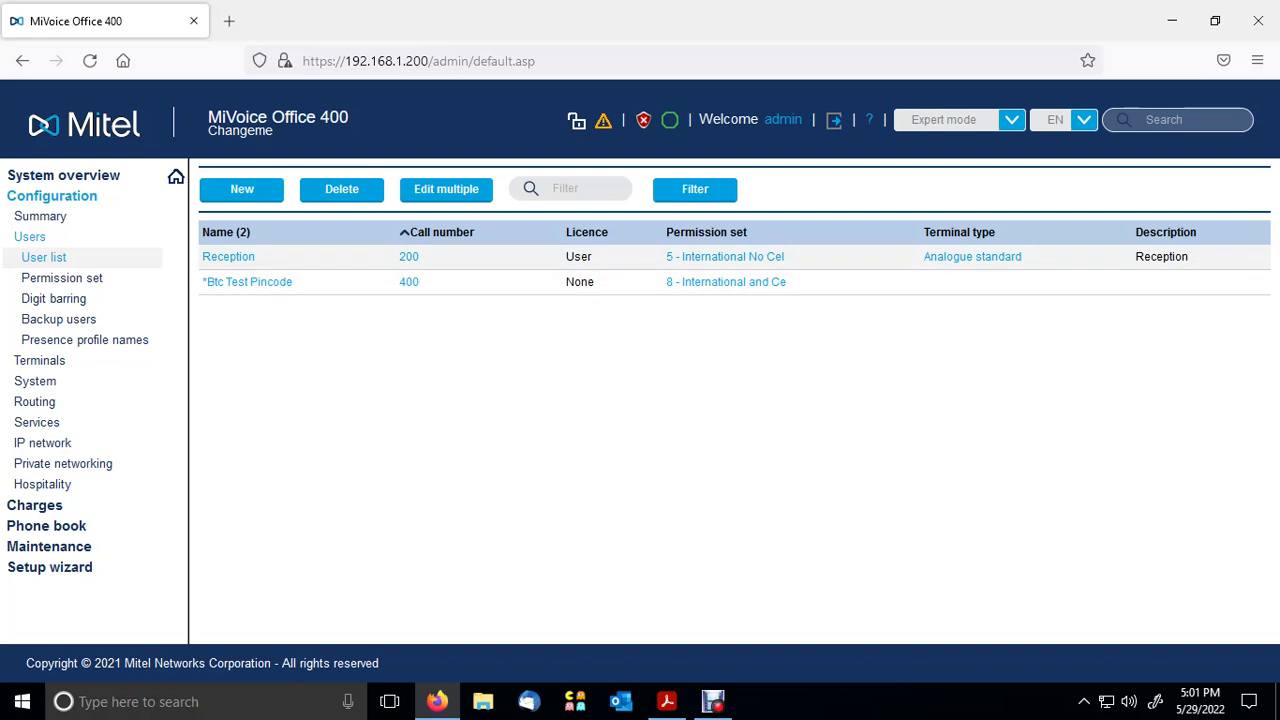
drag(786, 257, 664, 257)
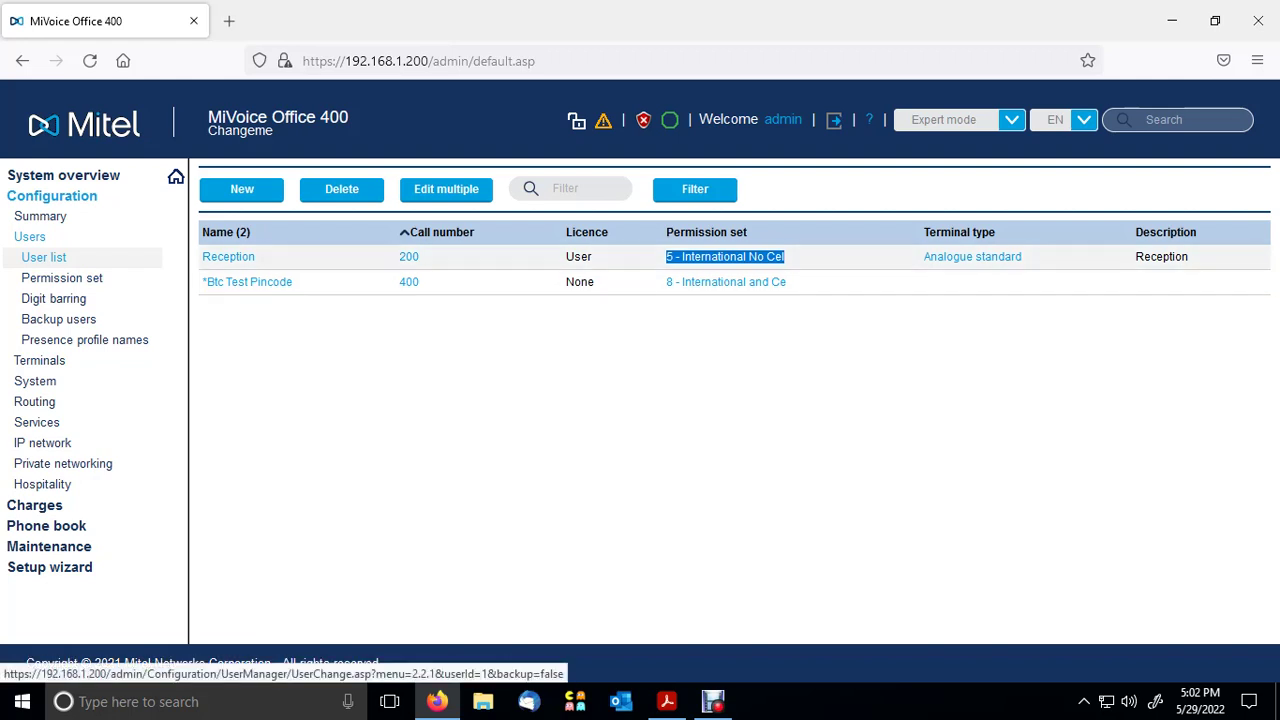
- Set Reception (200)'s permission set back to Barred (1) and apply
click(228, 256)
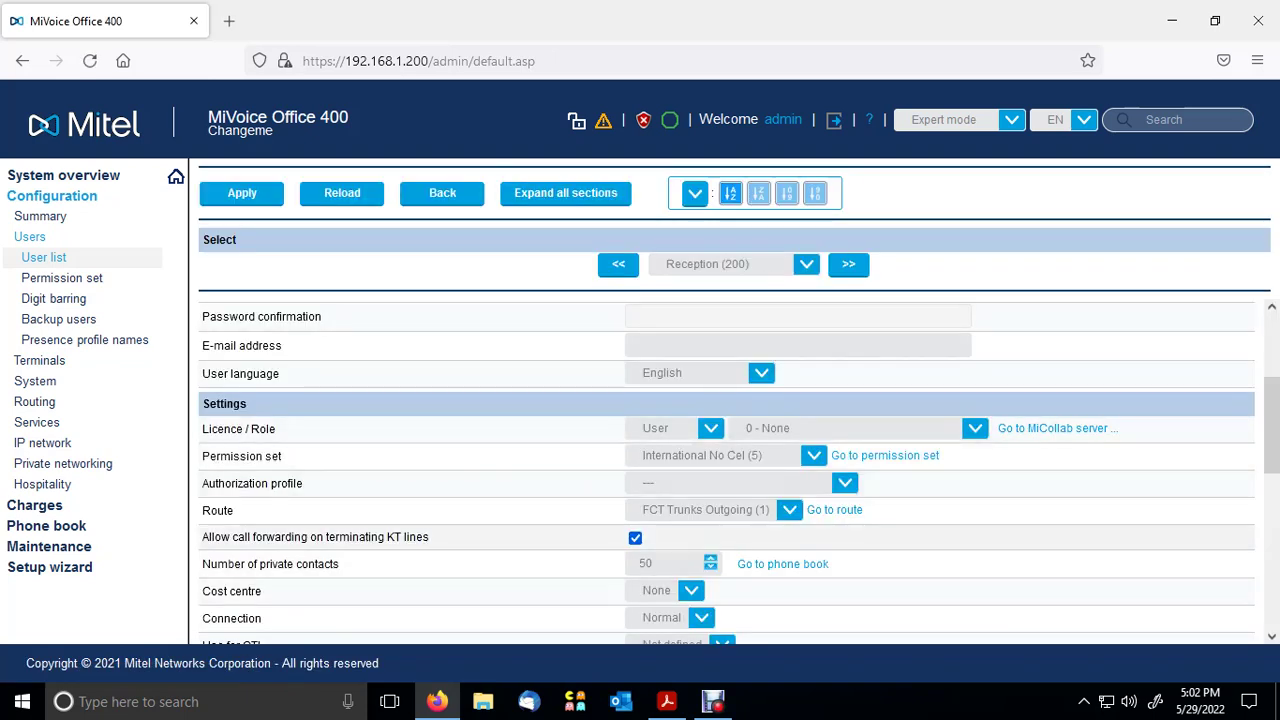
scroll(727, 470, down, 2)
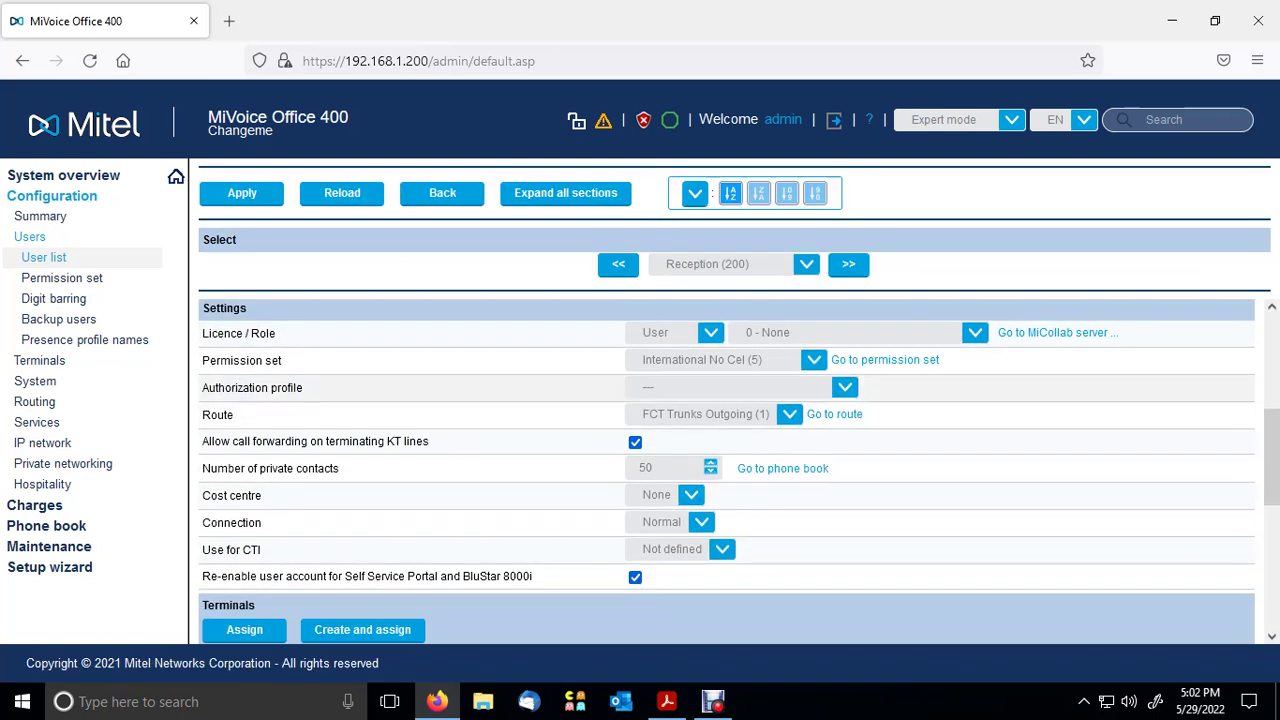
drag(282, 360, 202, 360)
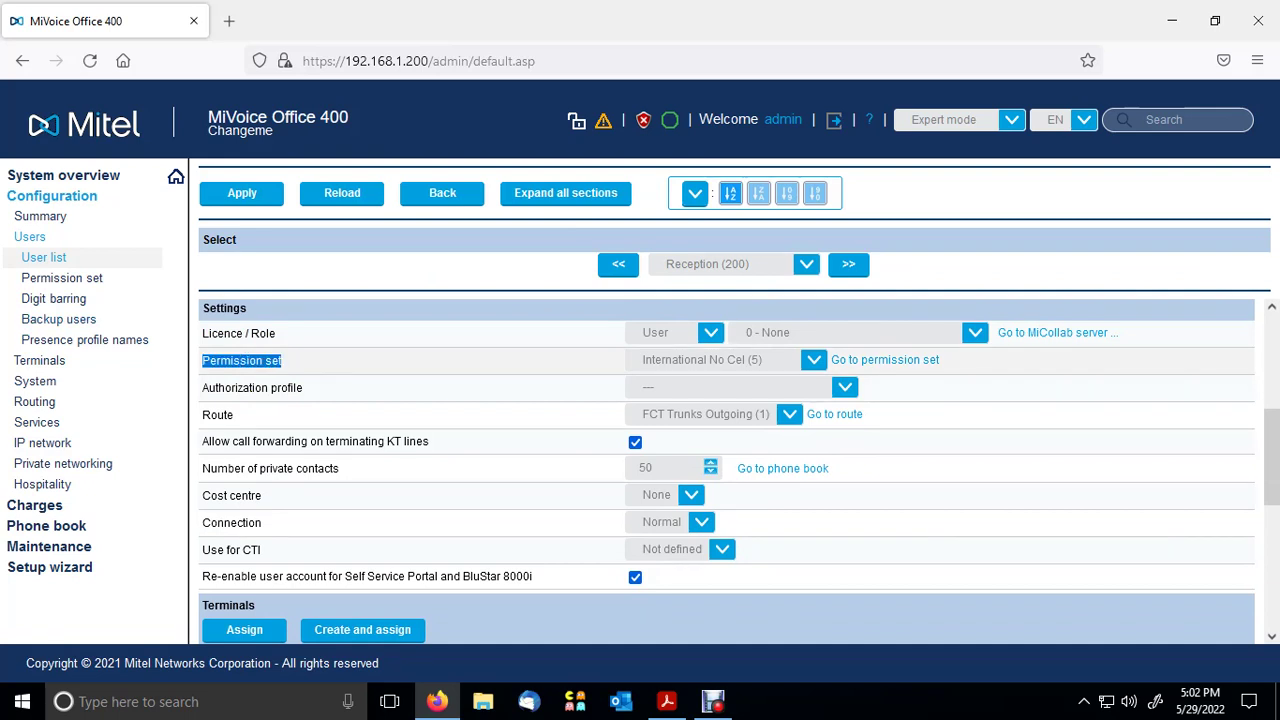
click(813, 360)
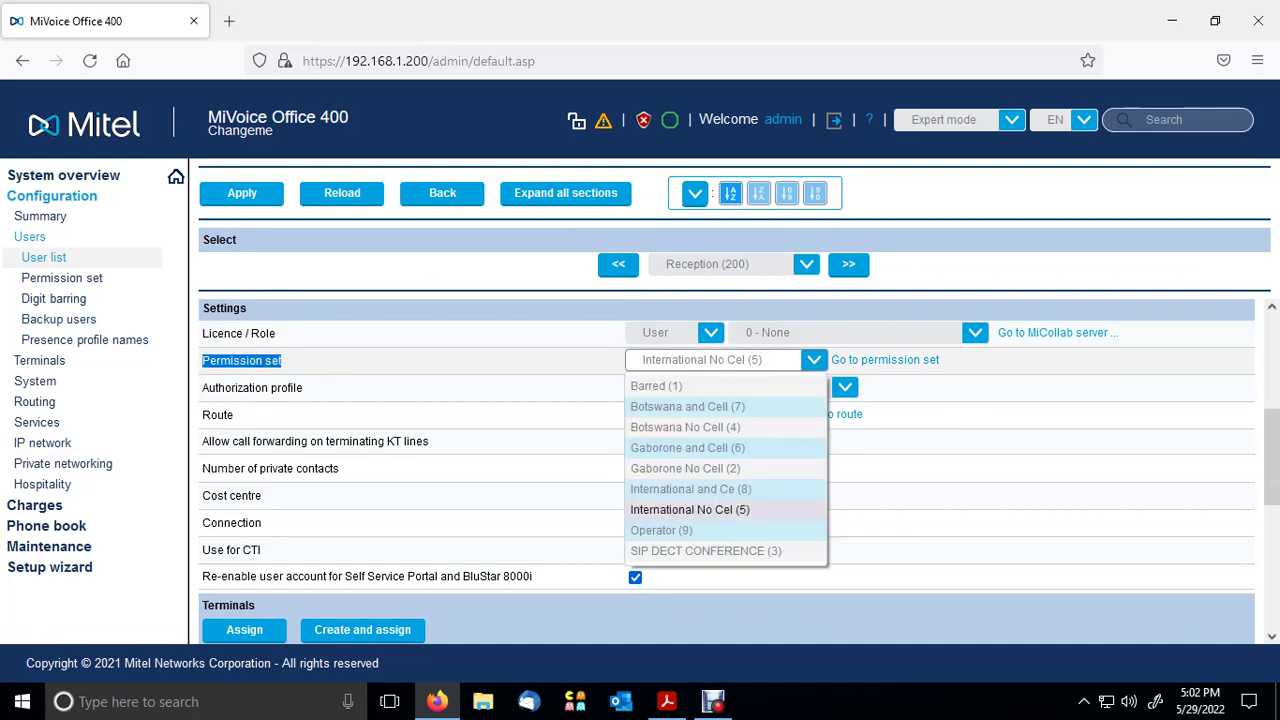
key(Up)
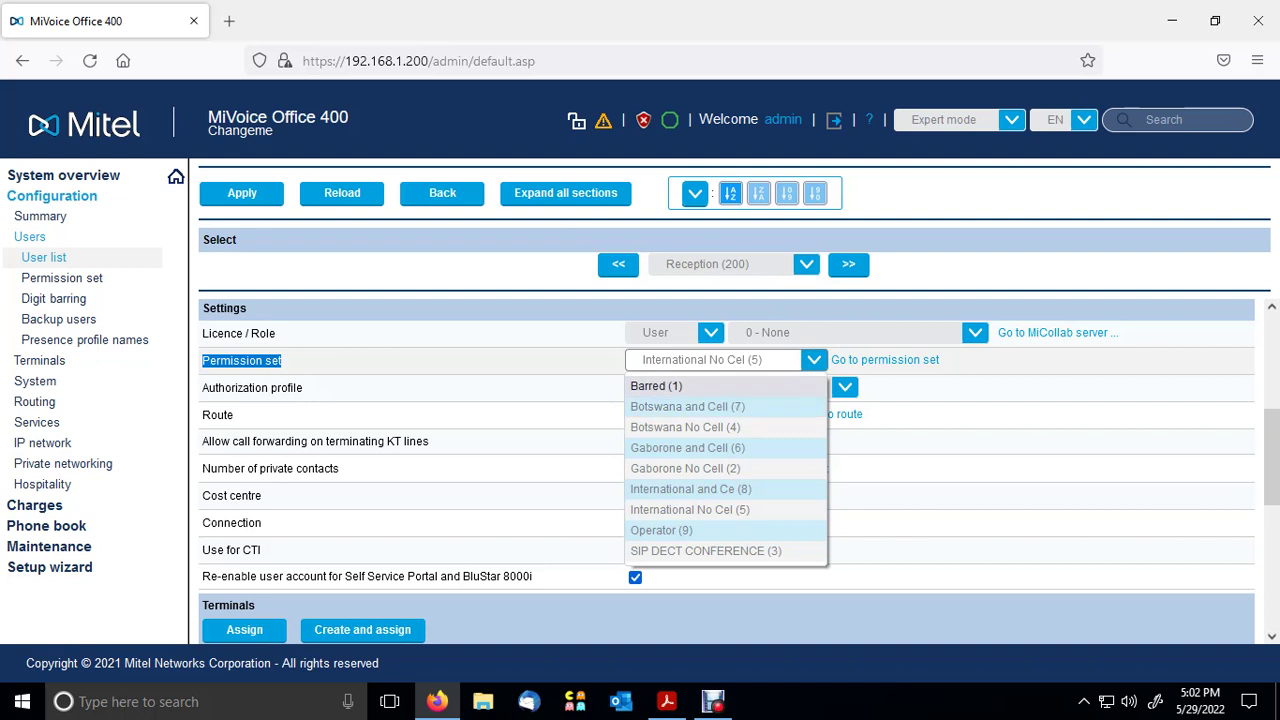
key(Return)
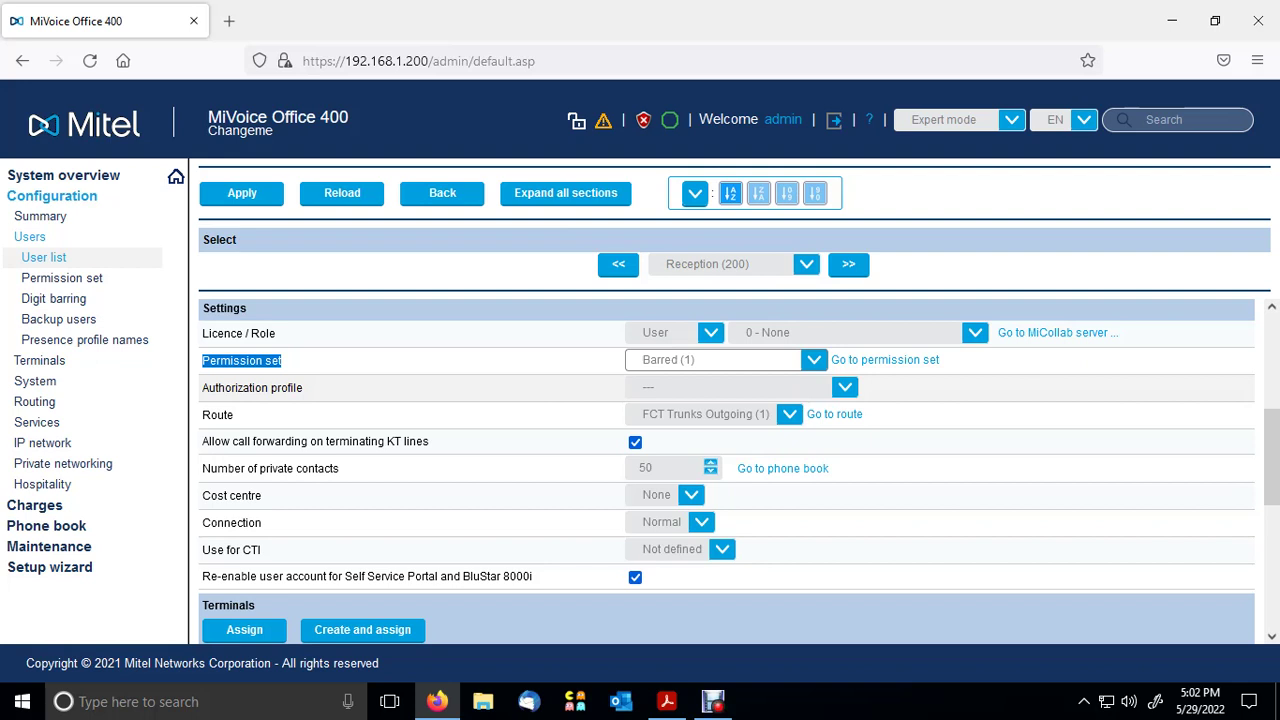
click(241, 193)
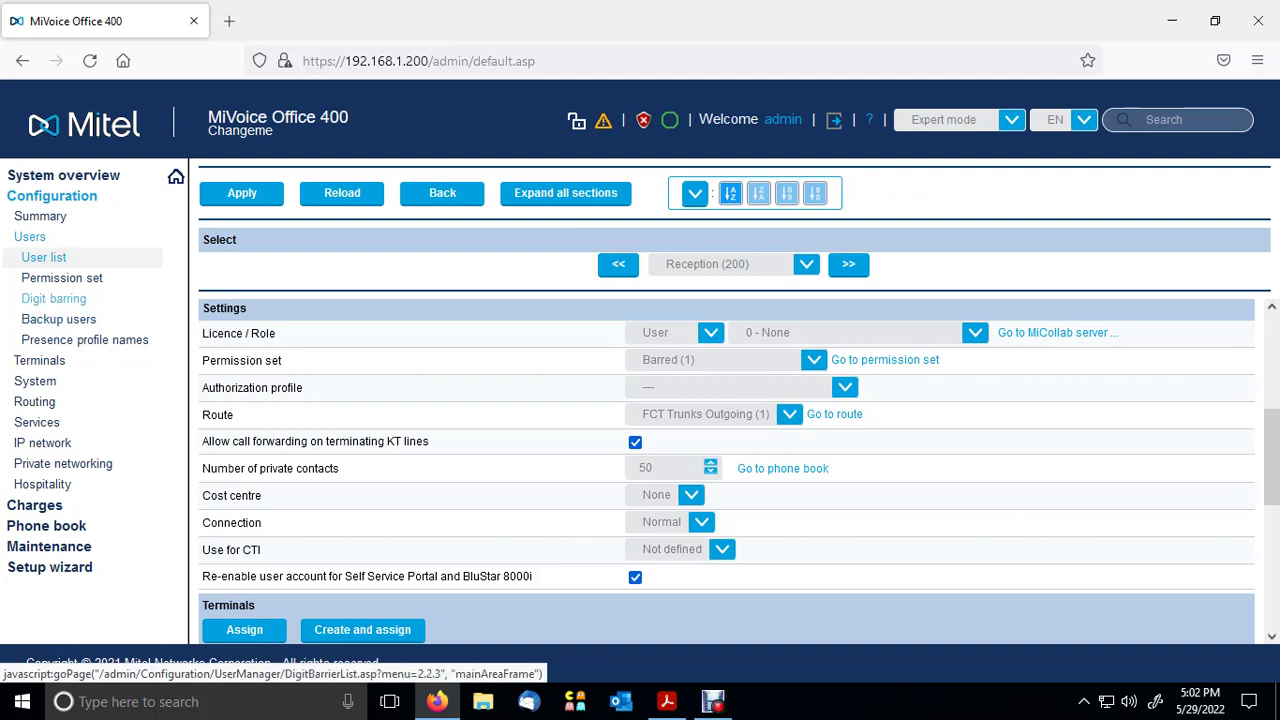
- Review the digit barring entries, noting Barred is All blocked, then list the permission sets
click(53, 298)
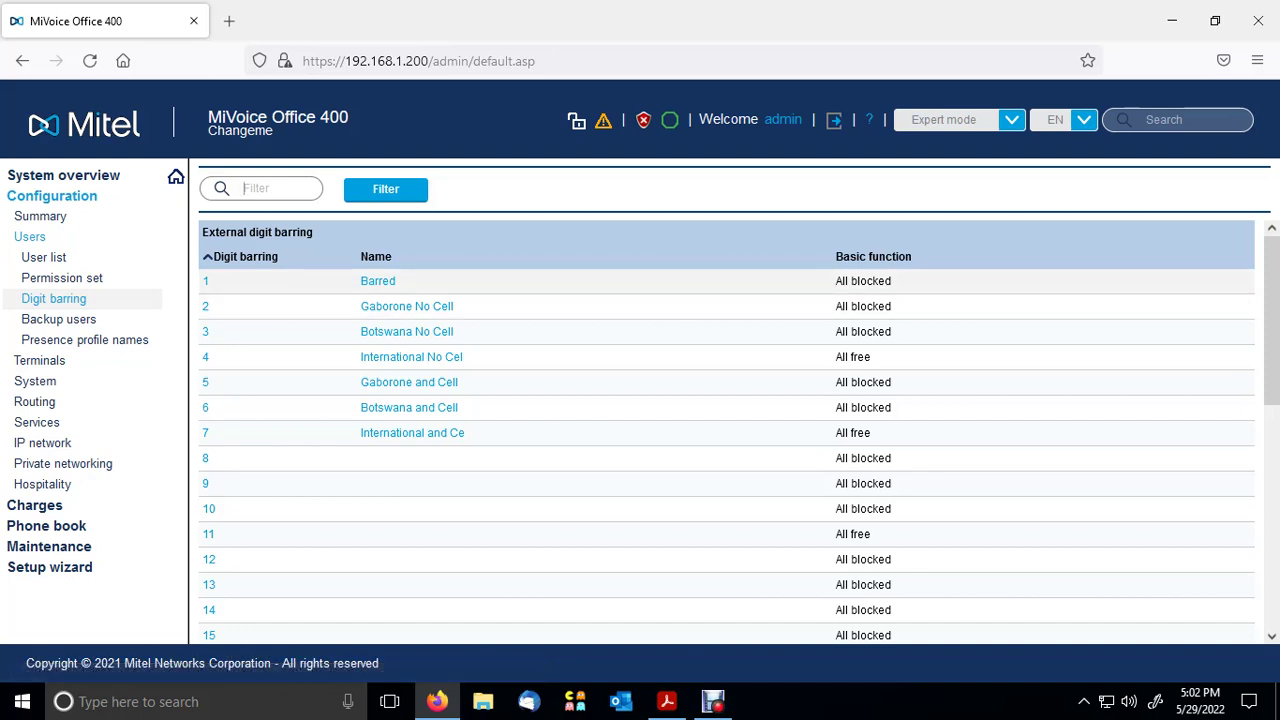
drag(203, 306, 453, 306)
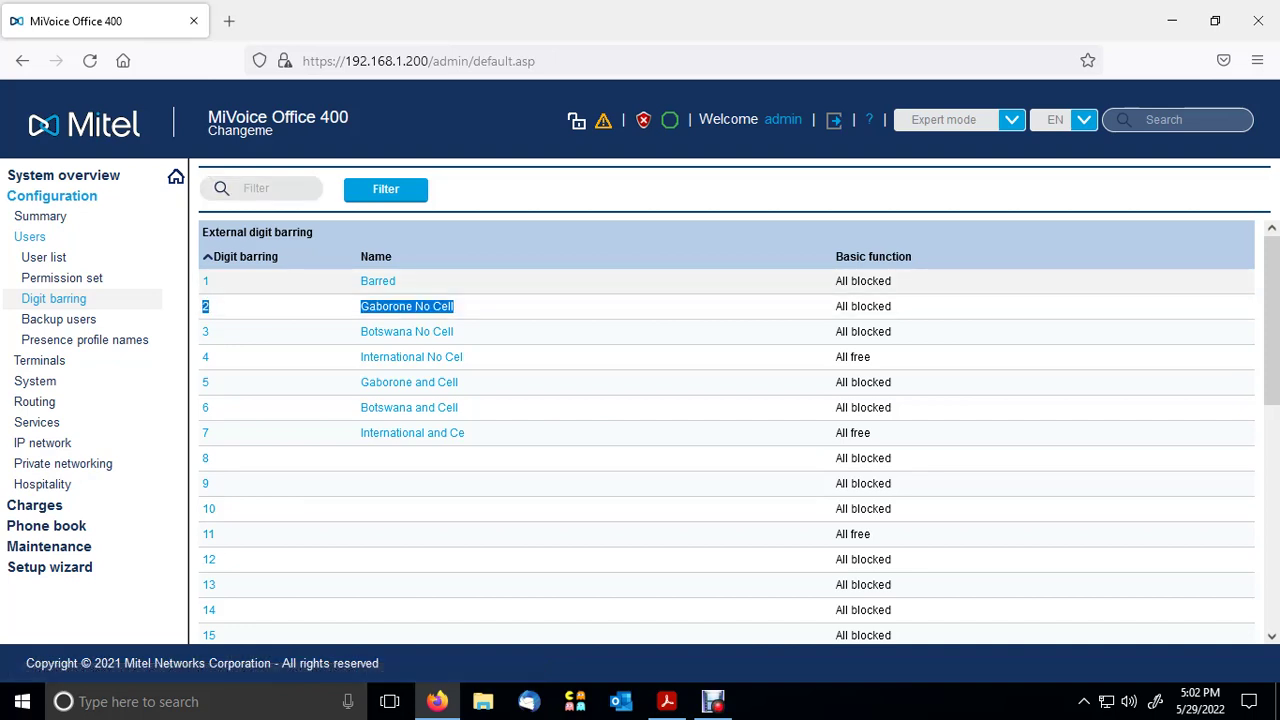
drag(361, 256, 396, 281)
drag(892, 281, 834, 281)
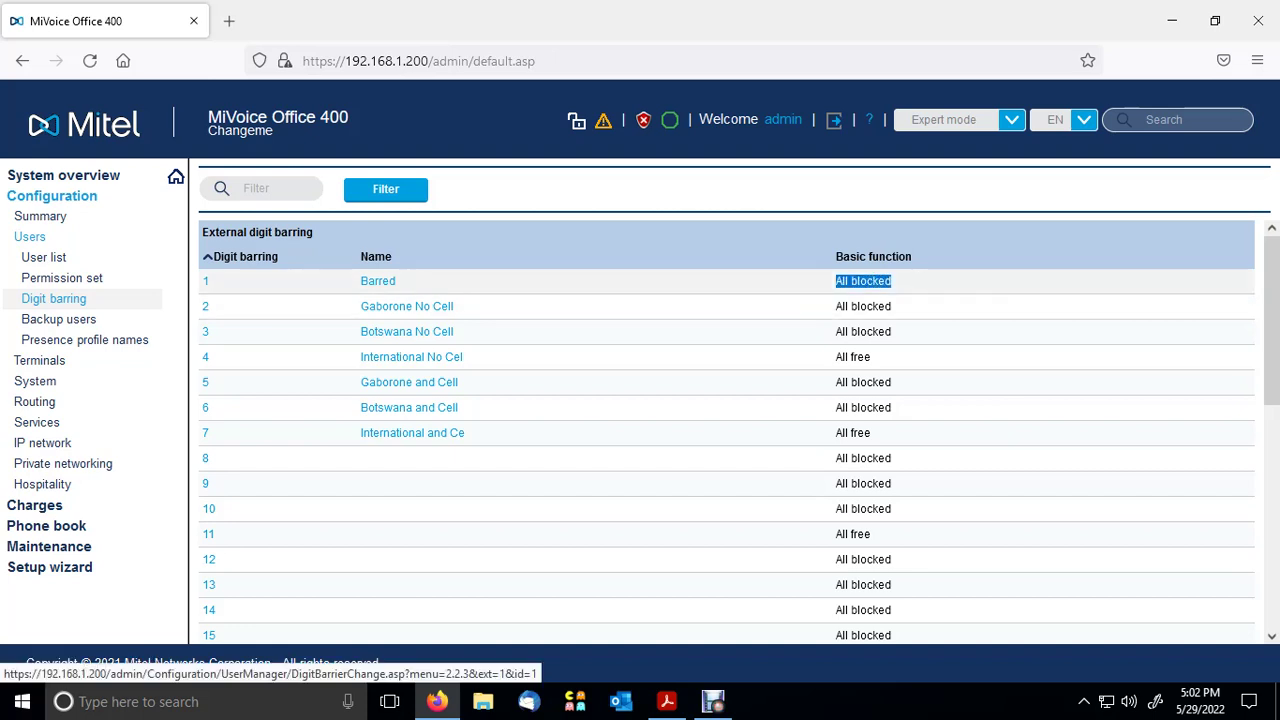
click(62, 278)
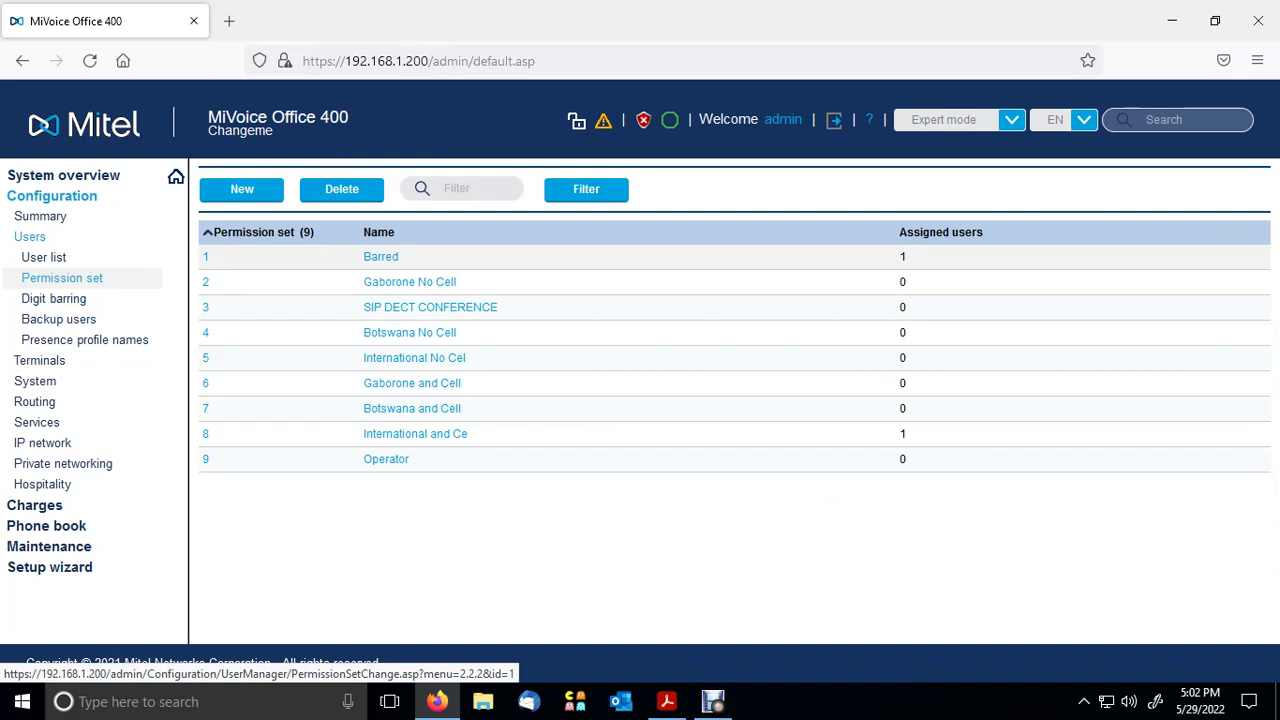
- View the Barred permission set's digit barring settings, then go back to the User list
click(380, 256)
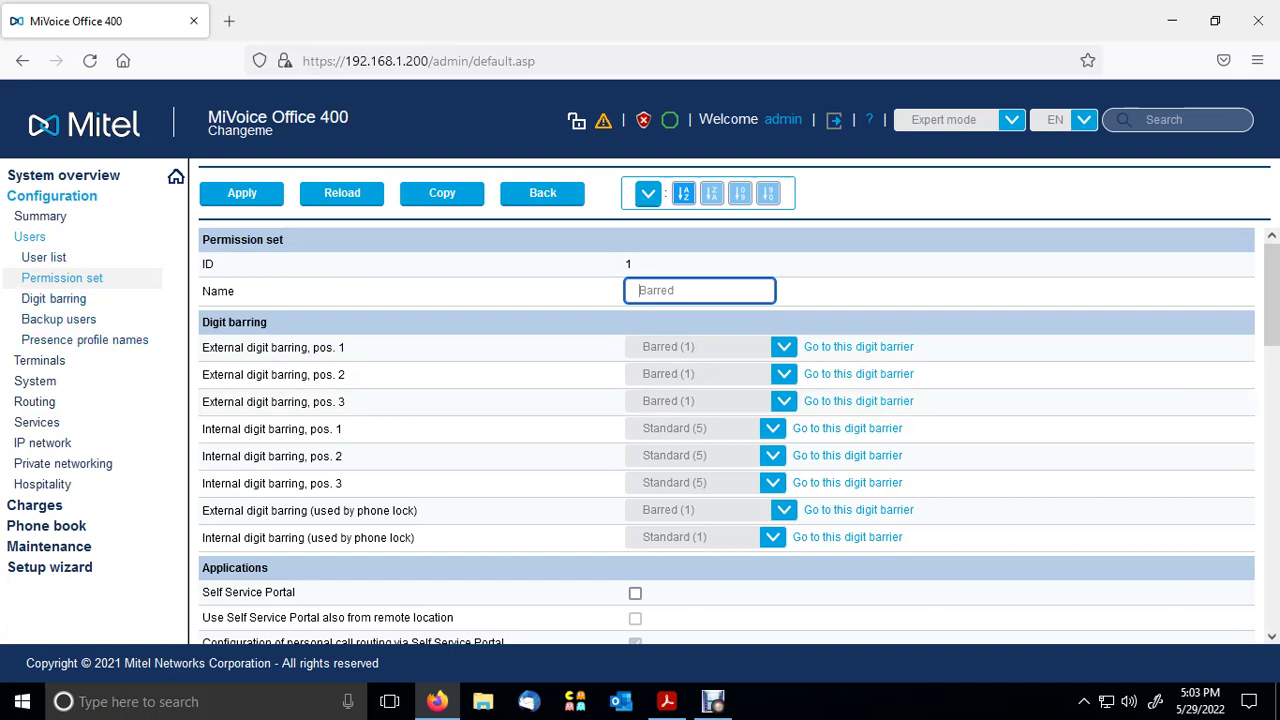
click(44, 257)
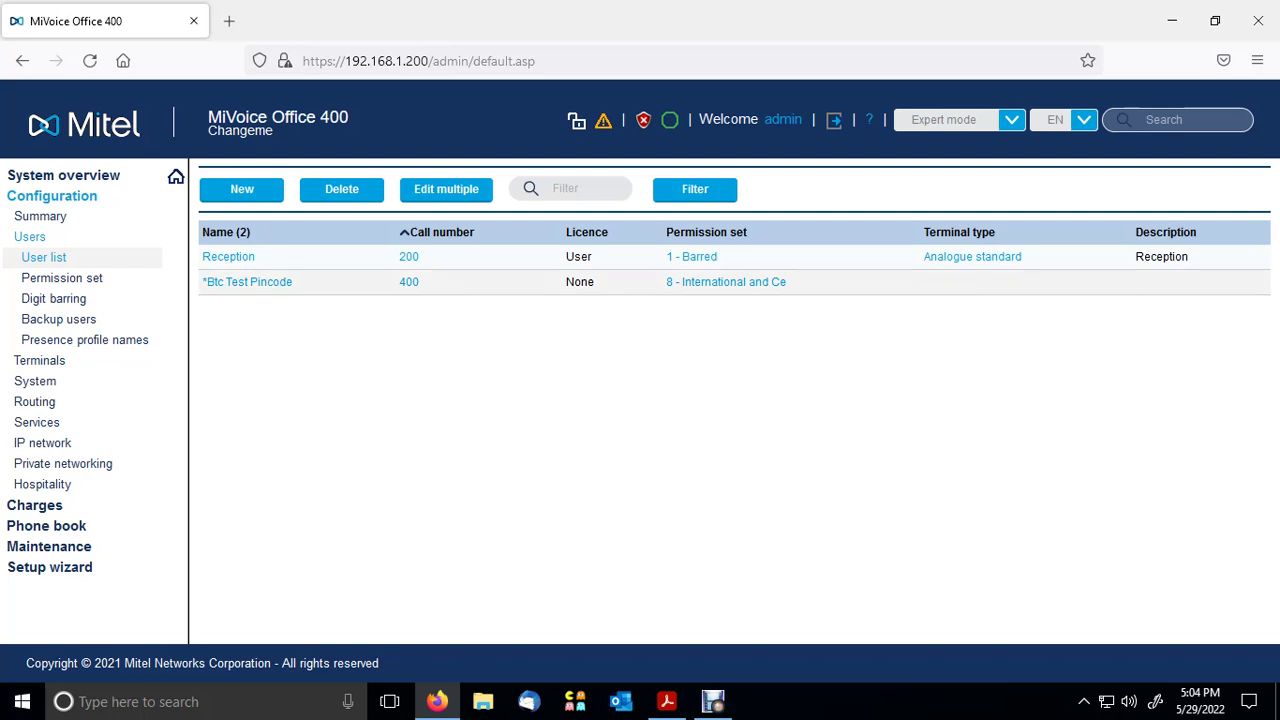
- Create a new user with call number 401 and licence None
click(242, 189)
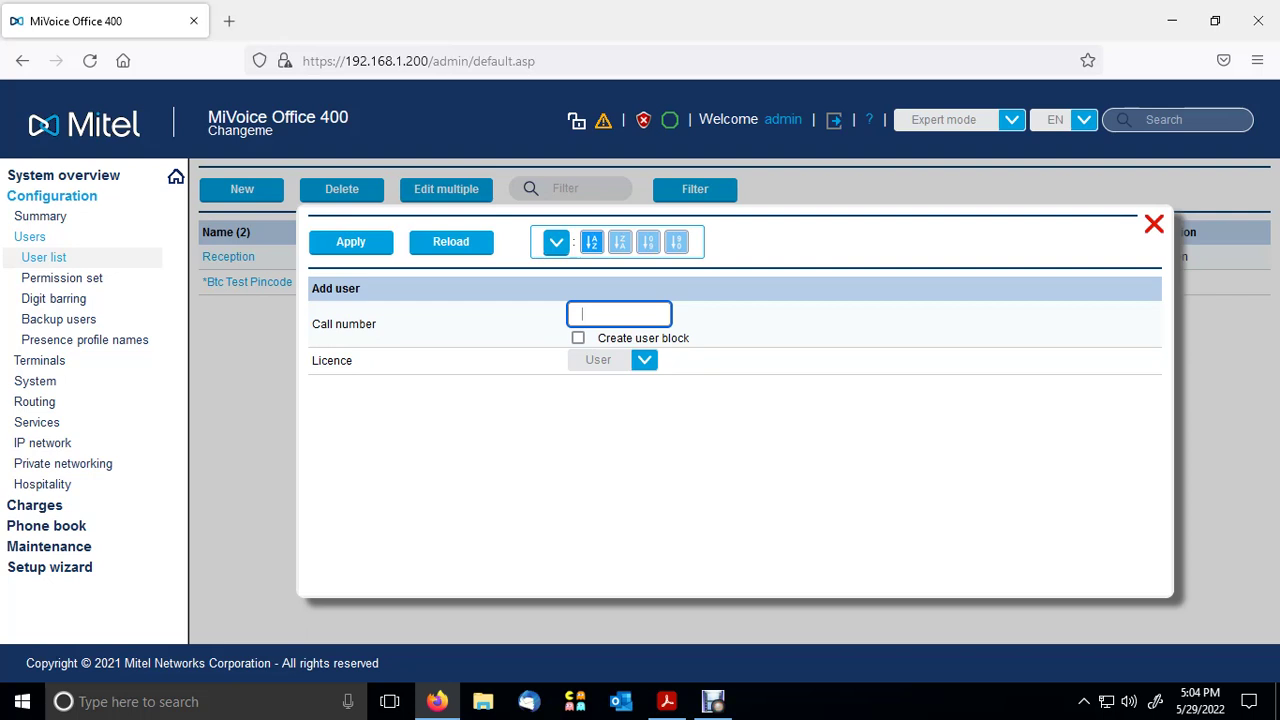
text(401)
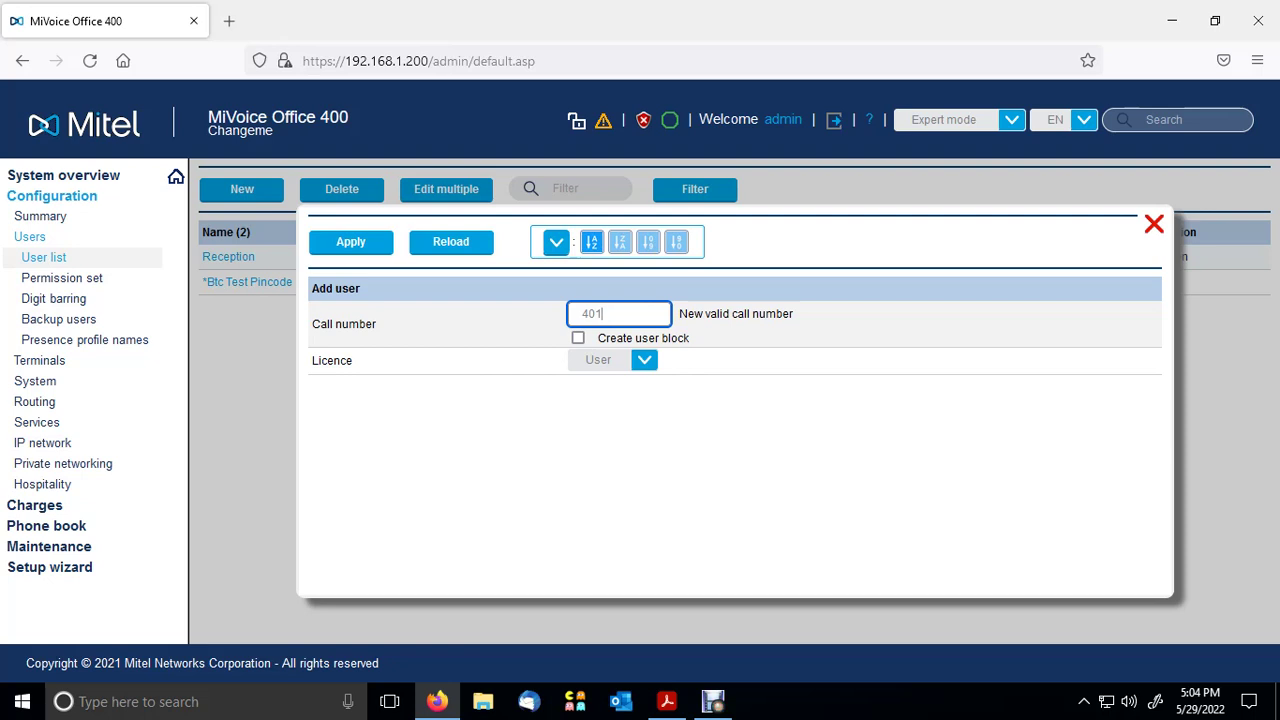
key(ctrl+a)
drag(353, 361, 311, 361)
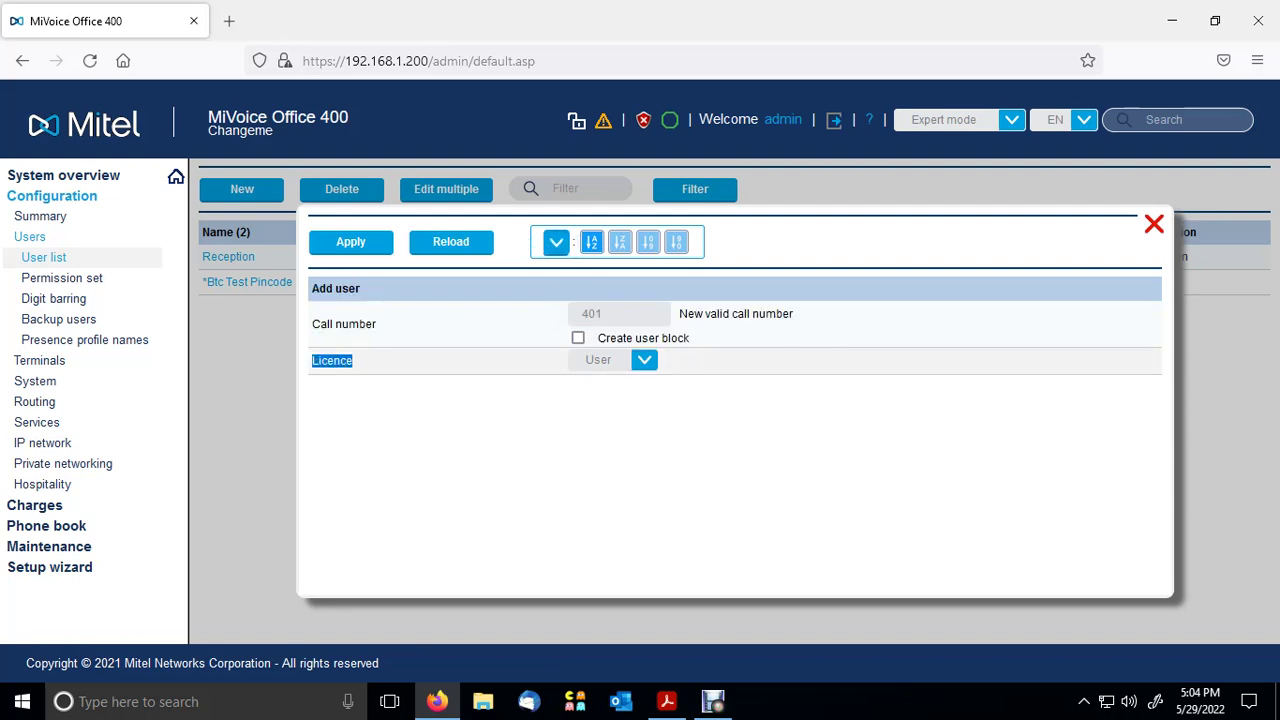
click(644, 360)
click(598, 383)
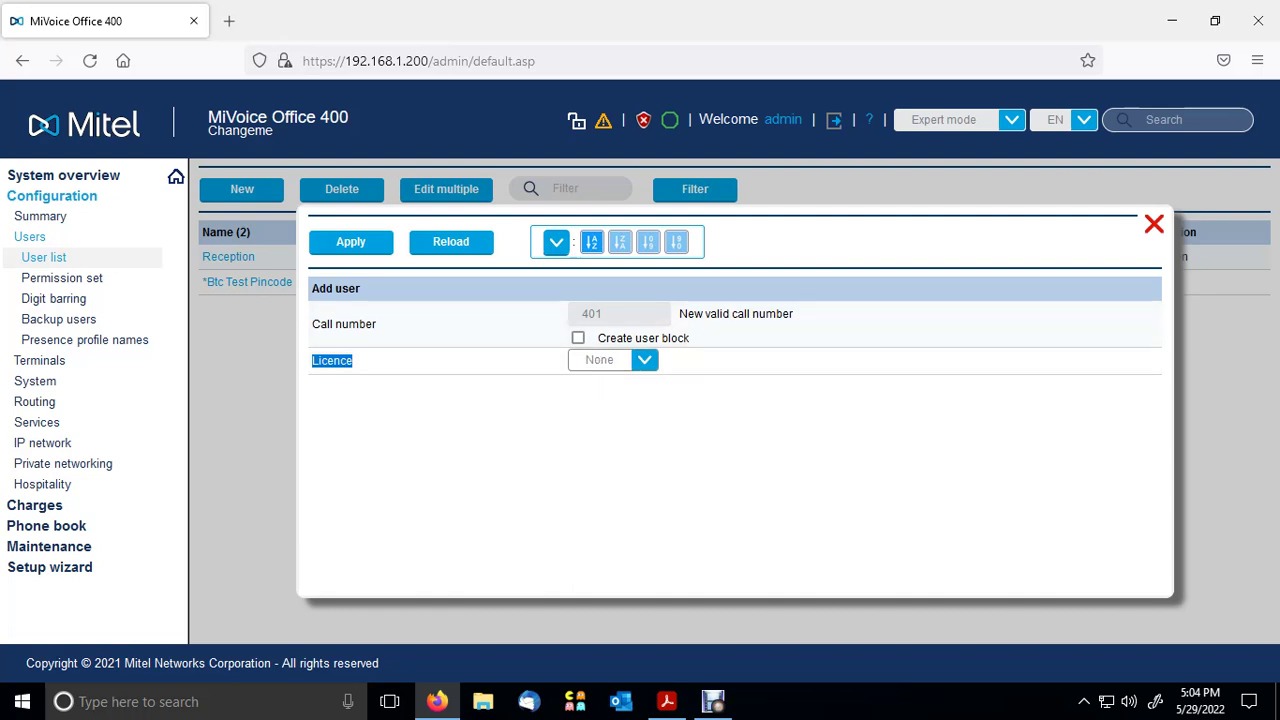
click(350, 242)
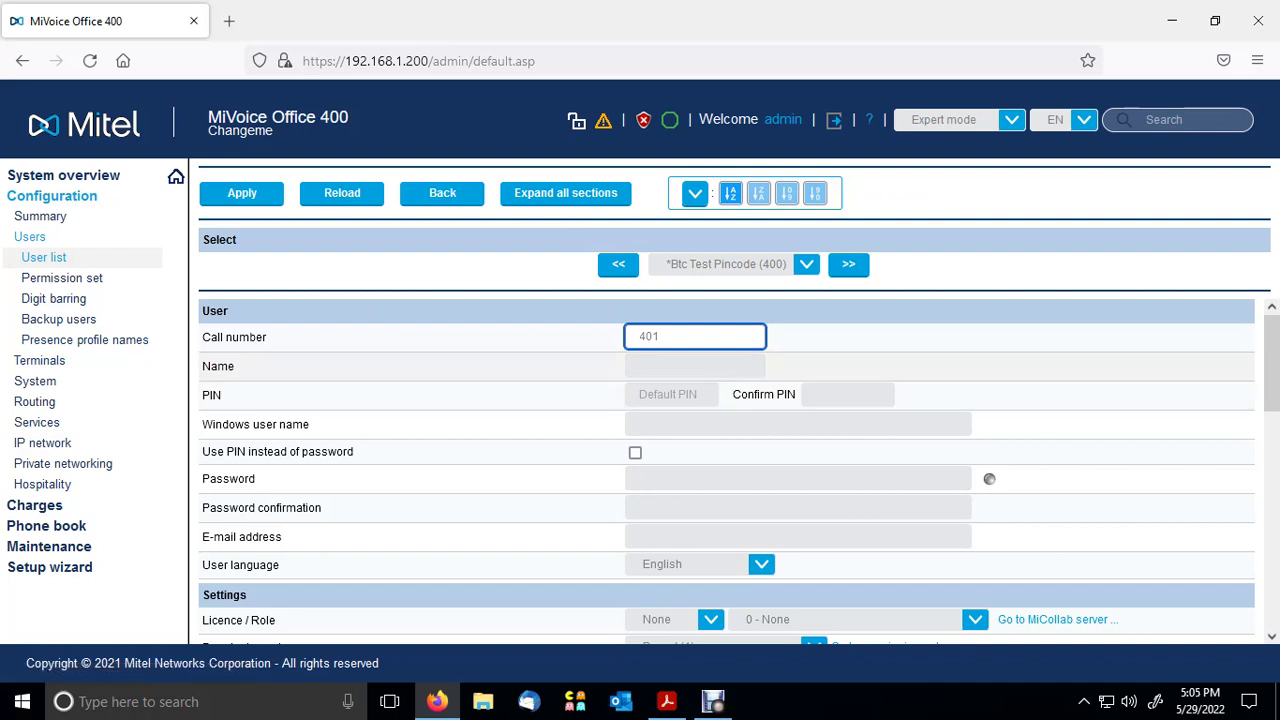
- Enter the user's display name in the Name field of user 401
click(695, 366)
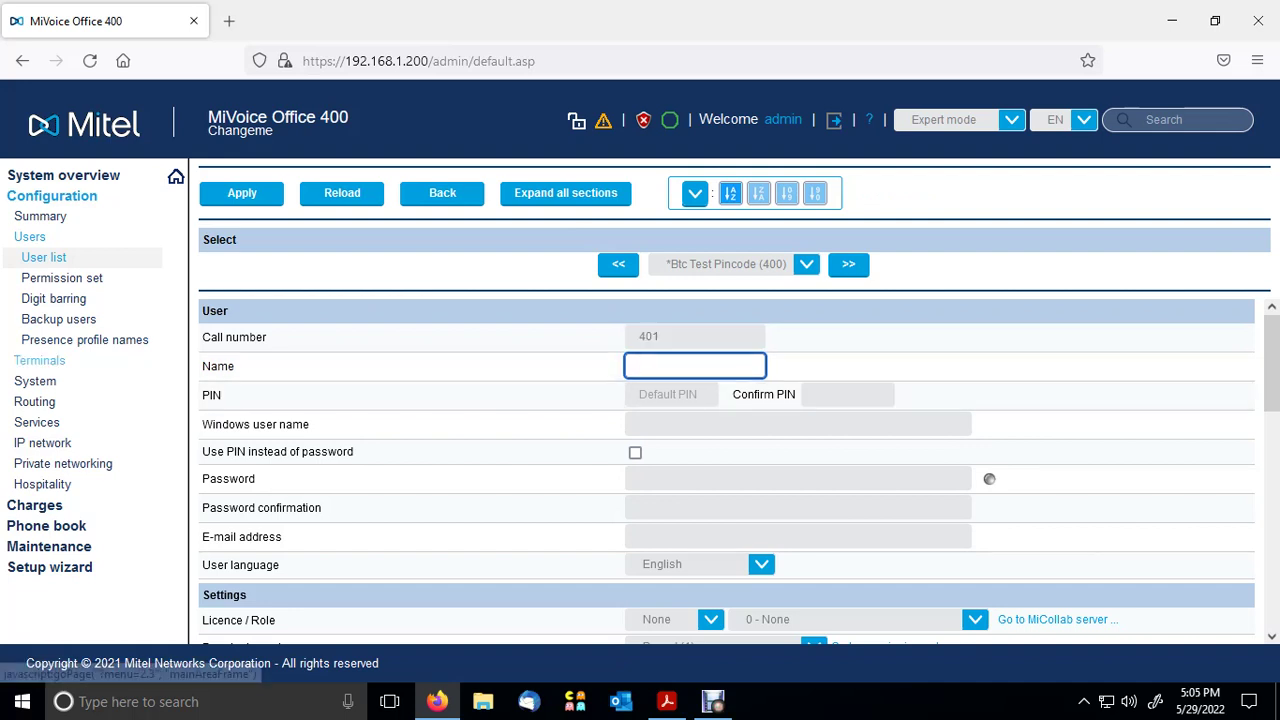
double_click(218, 366)
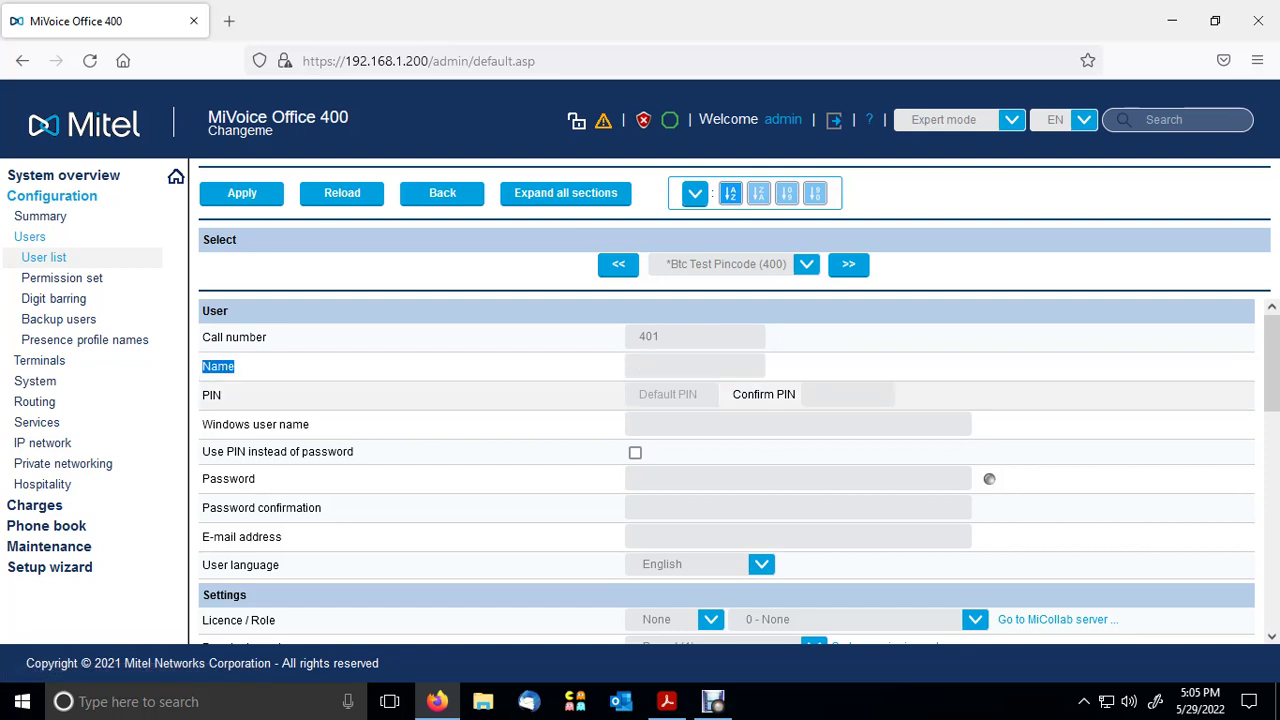
click(695, 366)
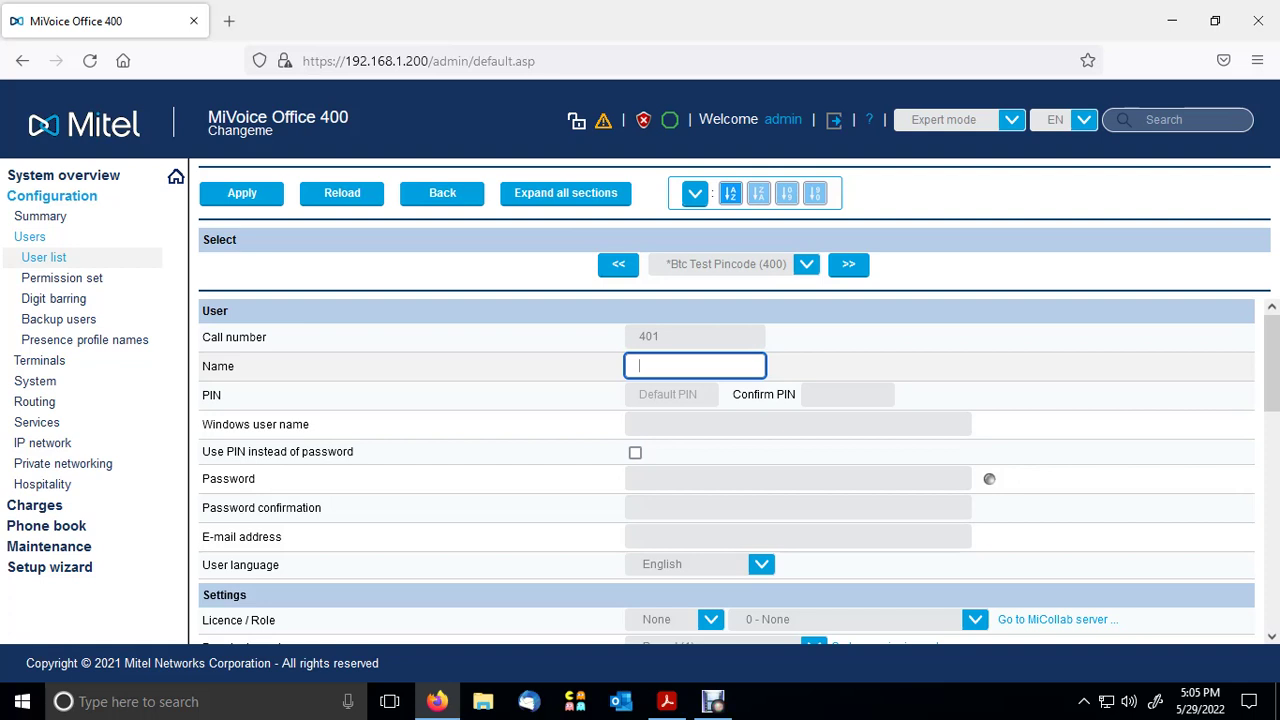
text(**E)
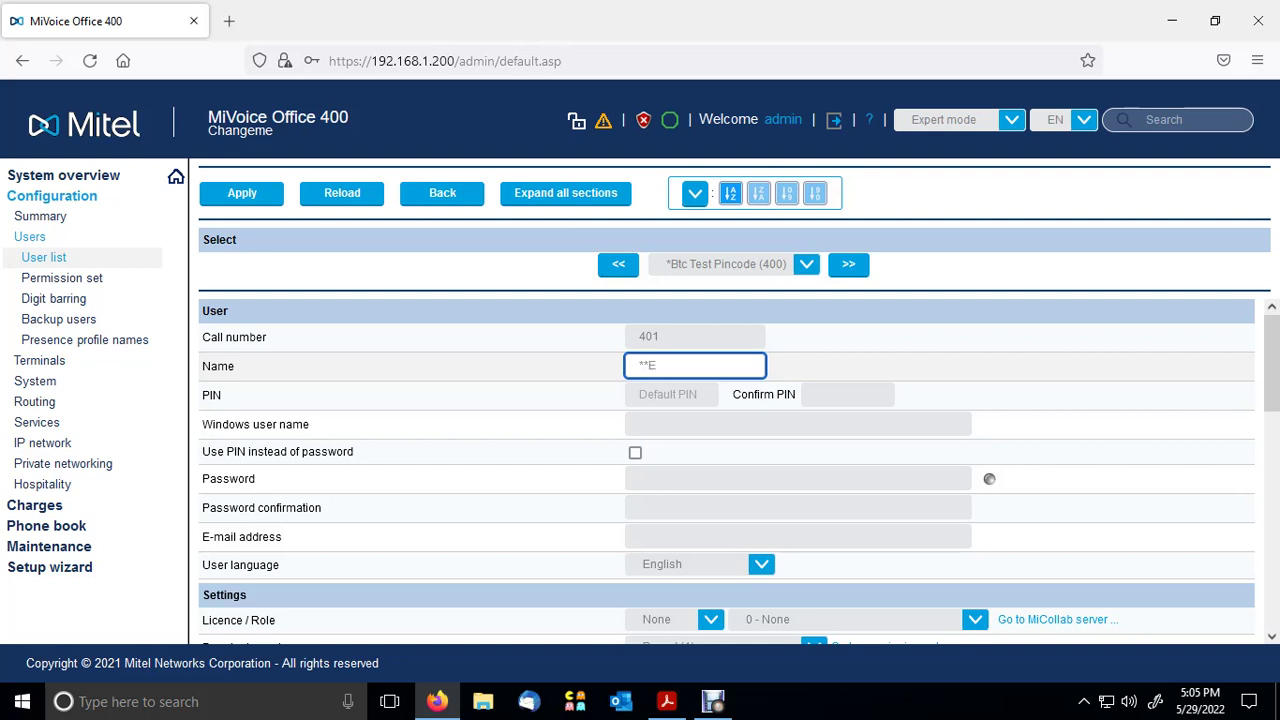
text(ve)
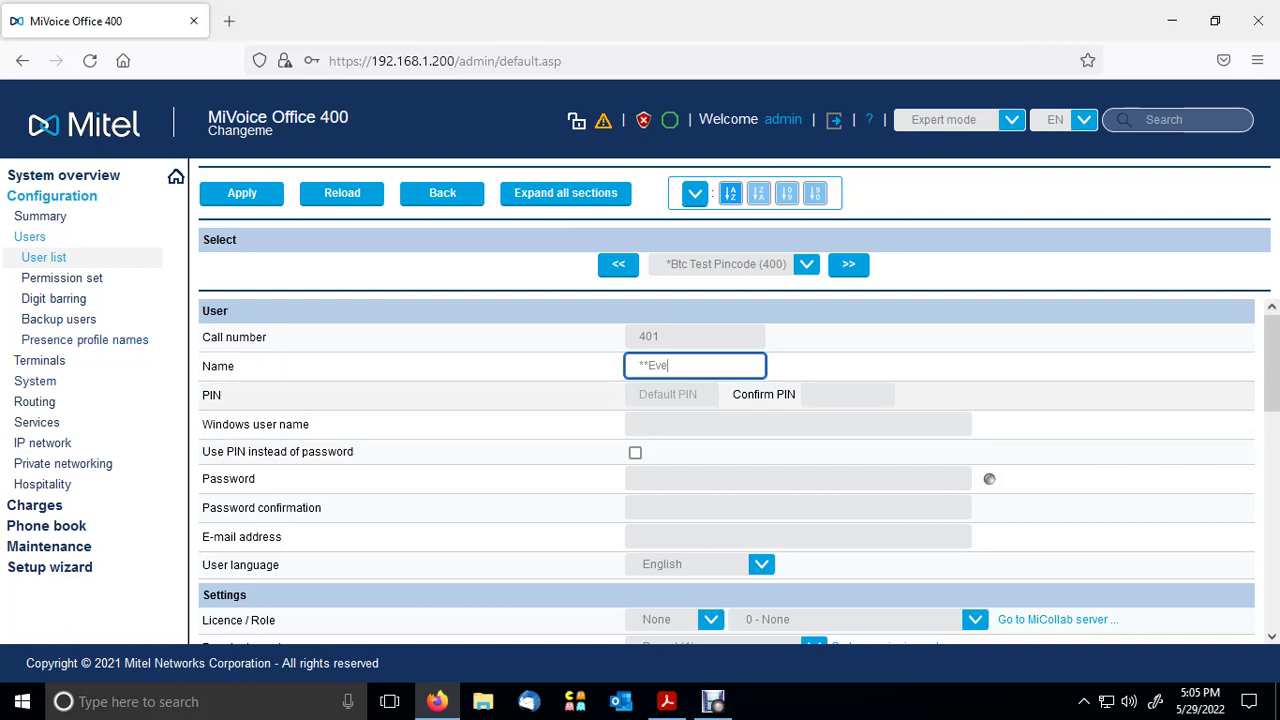
double_click(211, 395)
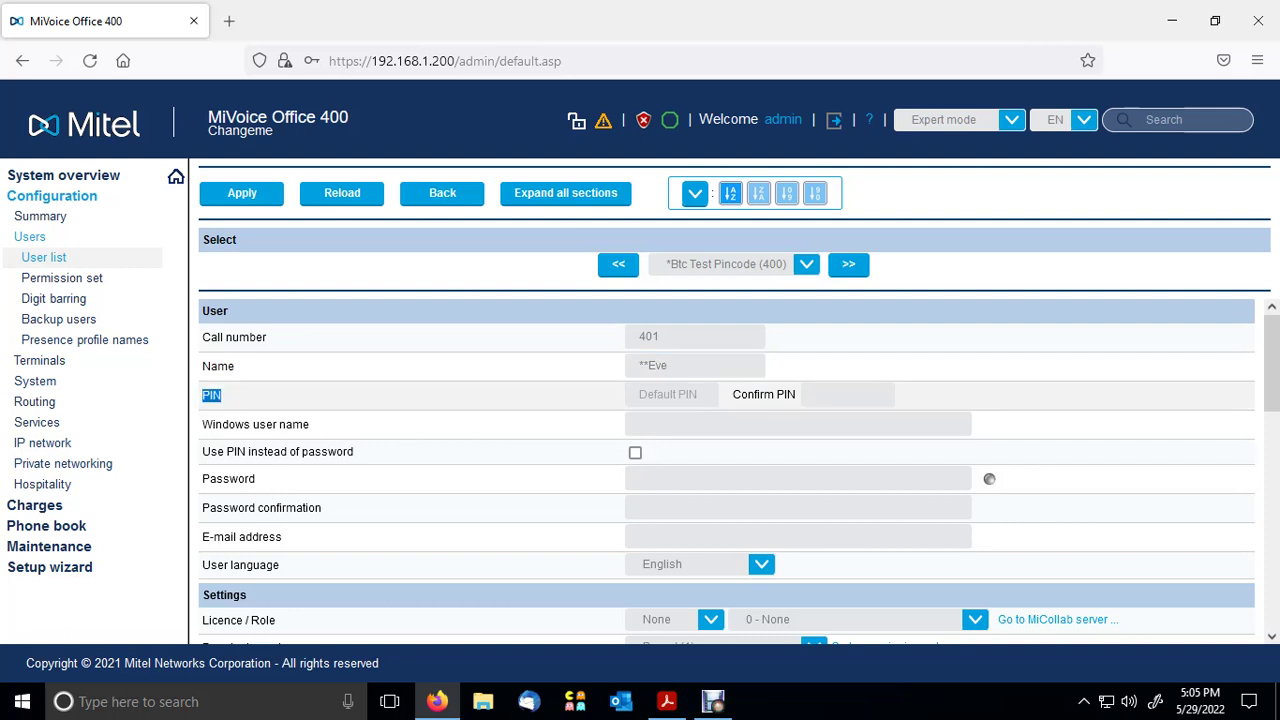
click(671, 395)
- Enter the six-digit PIN for user 401 and repeat it in Confirm PIN
click(671, 395)
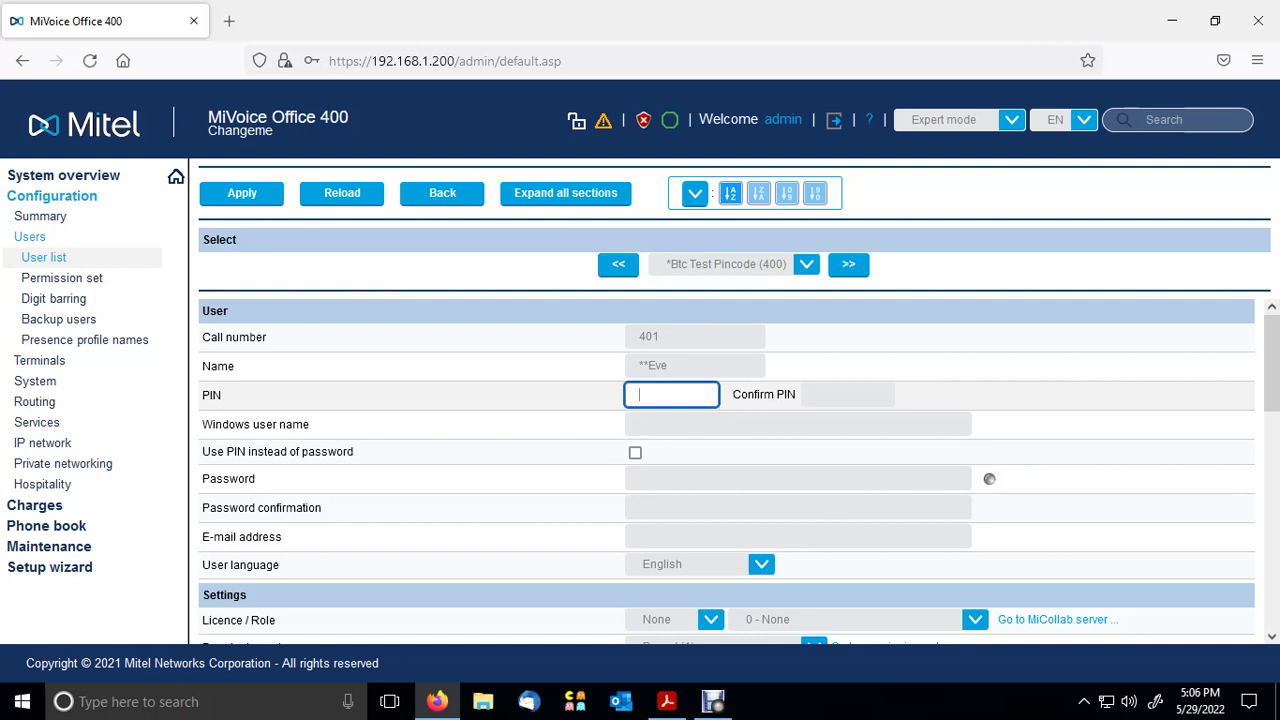
key(Down)
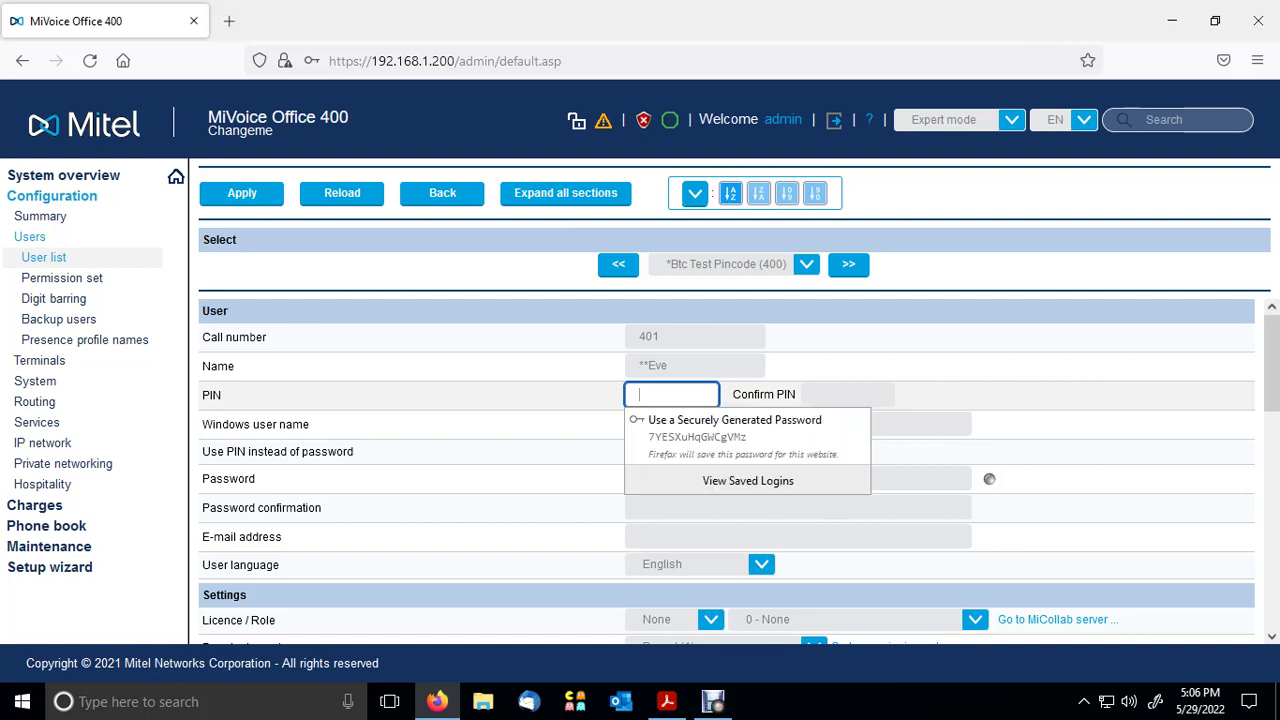
text(1234)
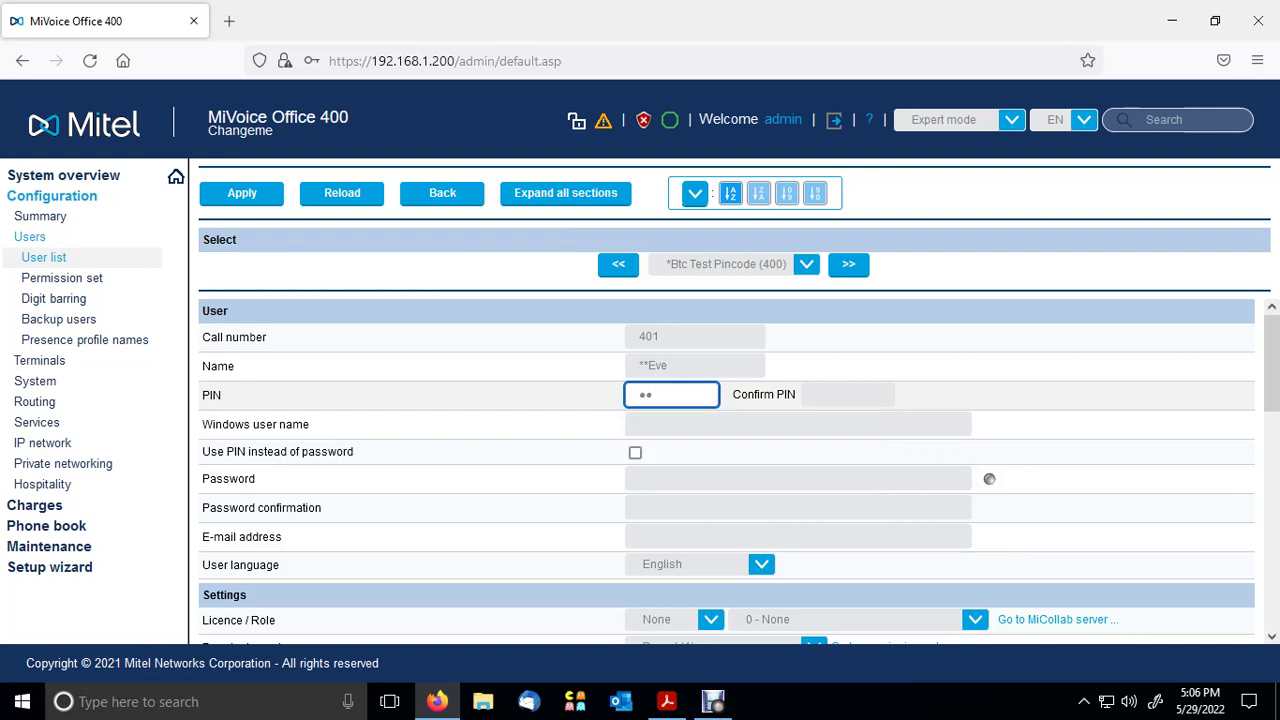
text(56)
click(847, 394)
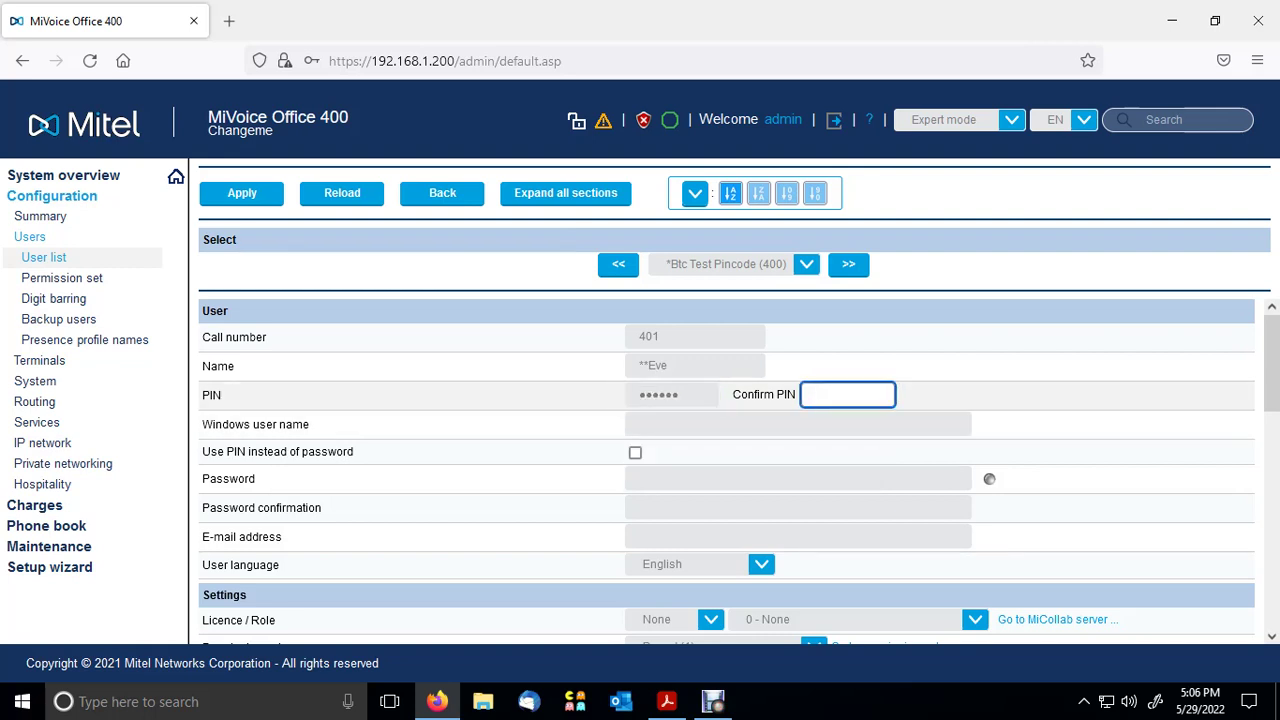
text(123456)
drag(356, 452, 202, 452)
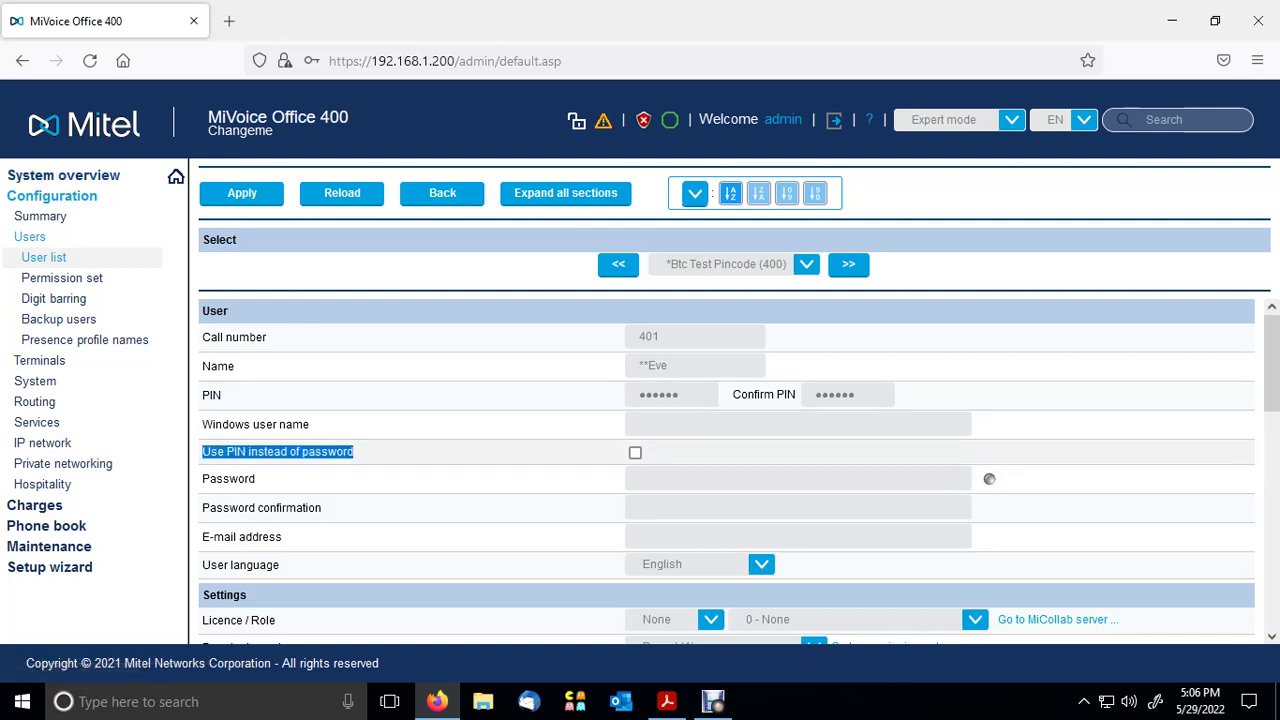
- Tick 'Use PIN instead of password' for user 401 and check its Barred (1) permission set
click(635, 452)
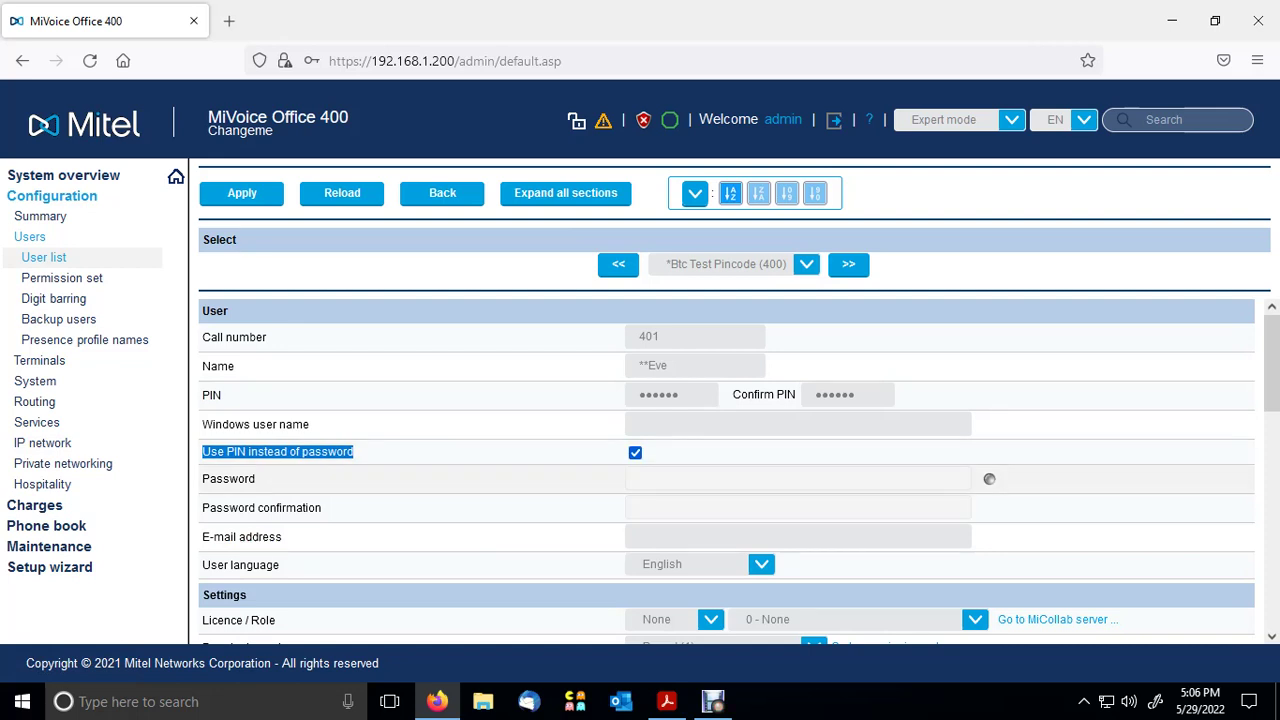
scroll(727, 471, down, 2)
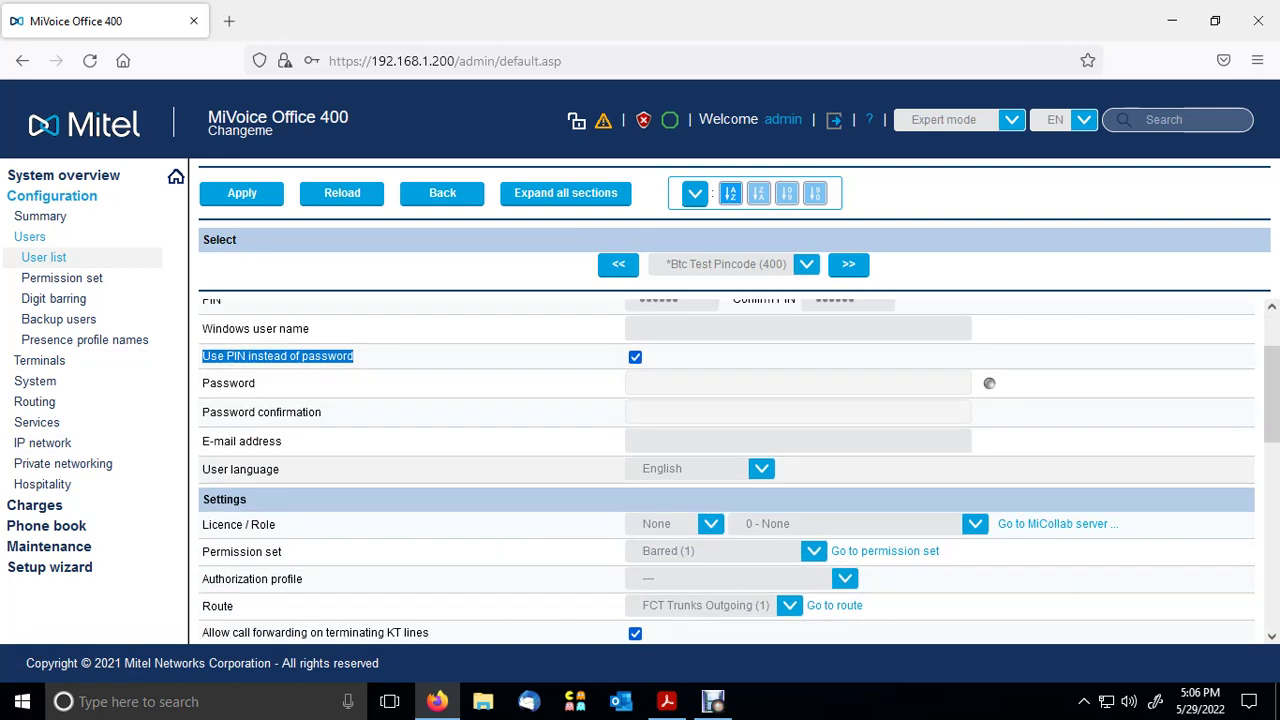
scroll(727, 470, down, 2)
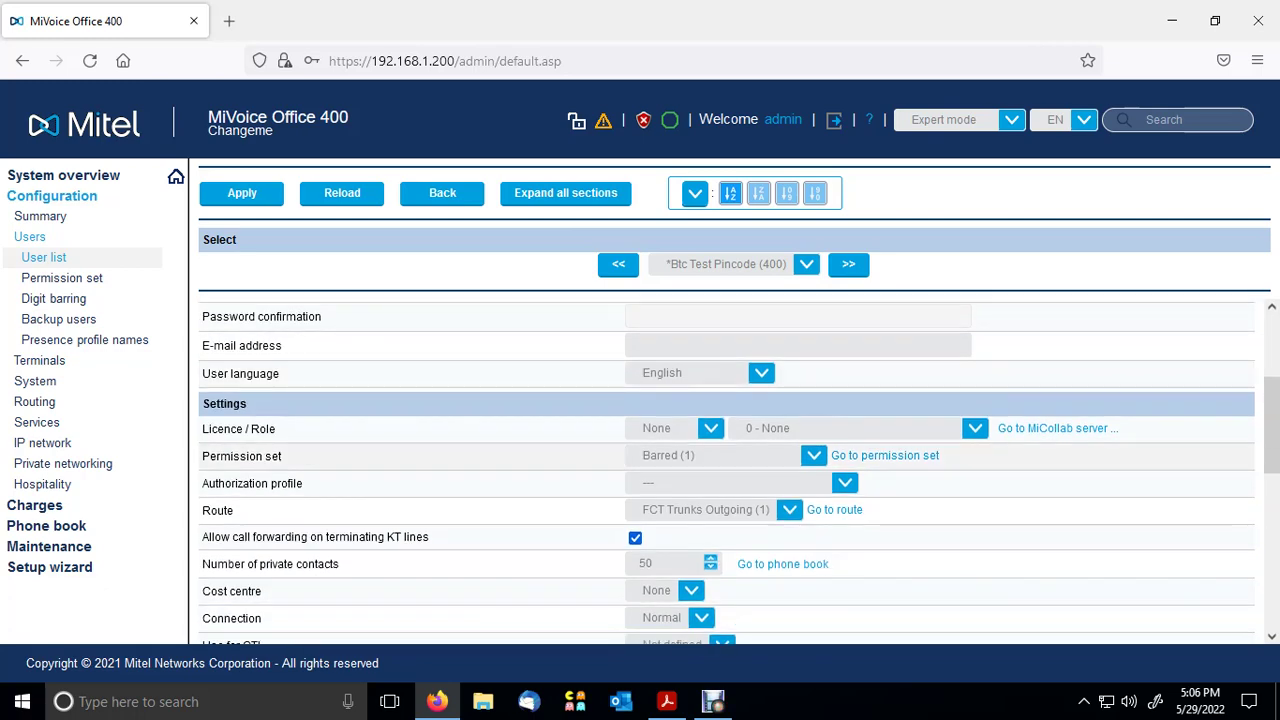
scroll(727, 470, down, 4)
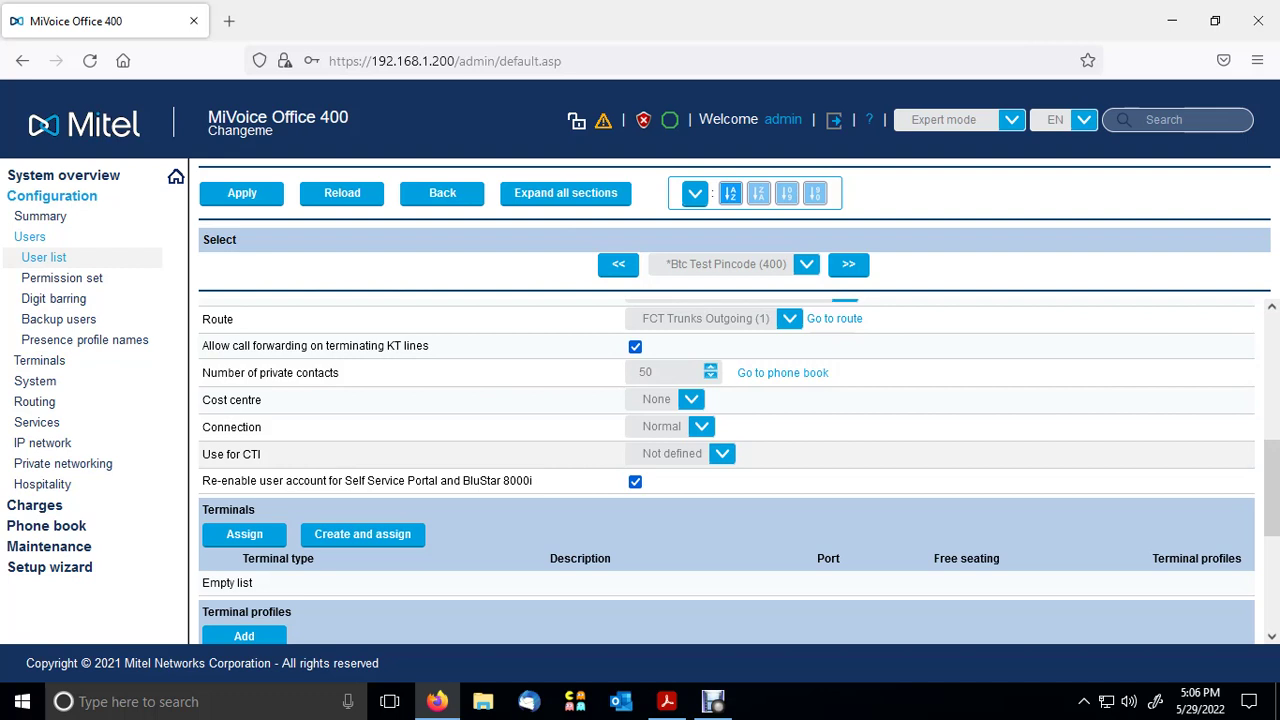
scroll(727, 470, up, 2)
scroll(727, 470, up, 2)
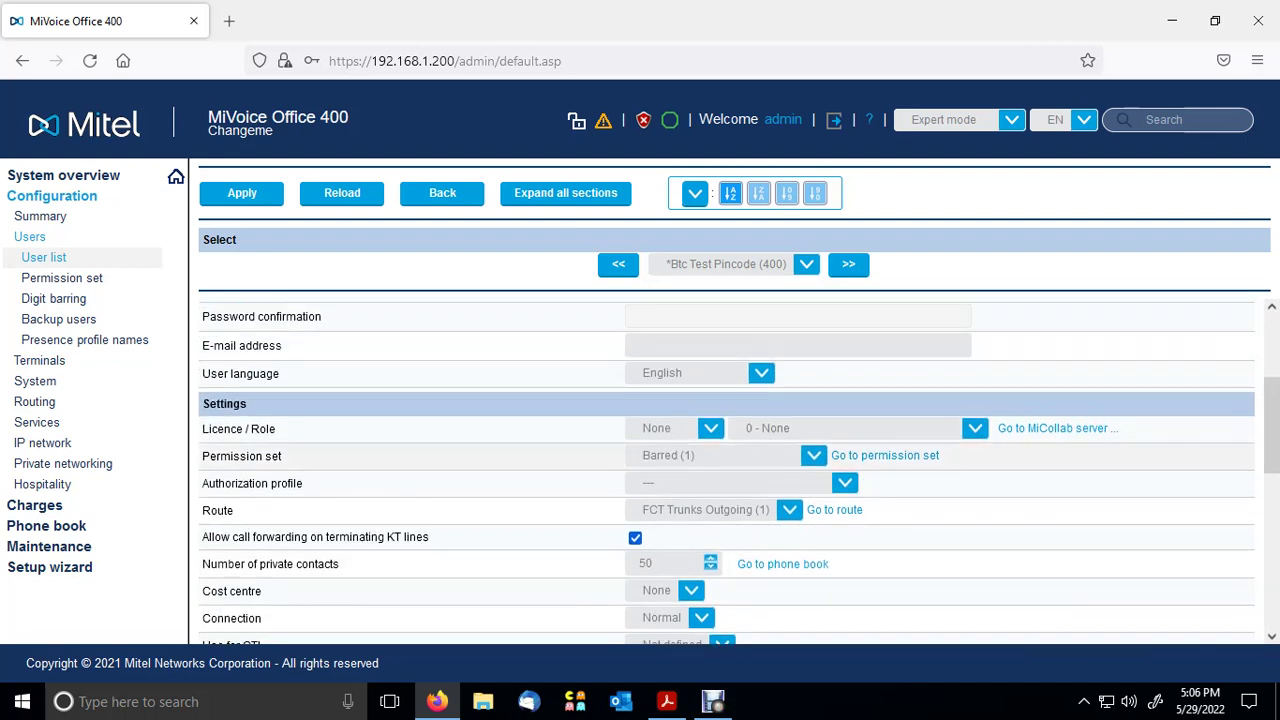
scroll(727, 470, up, 2)
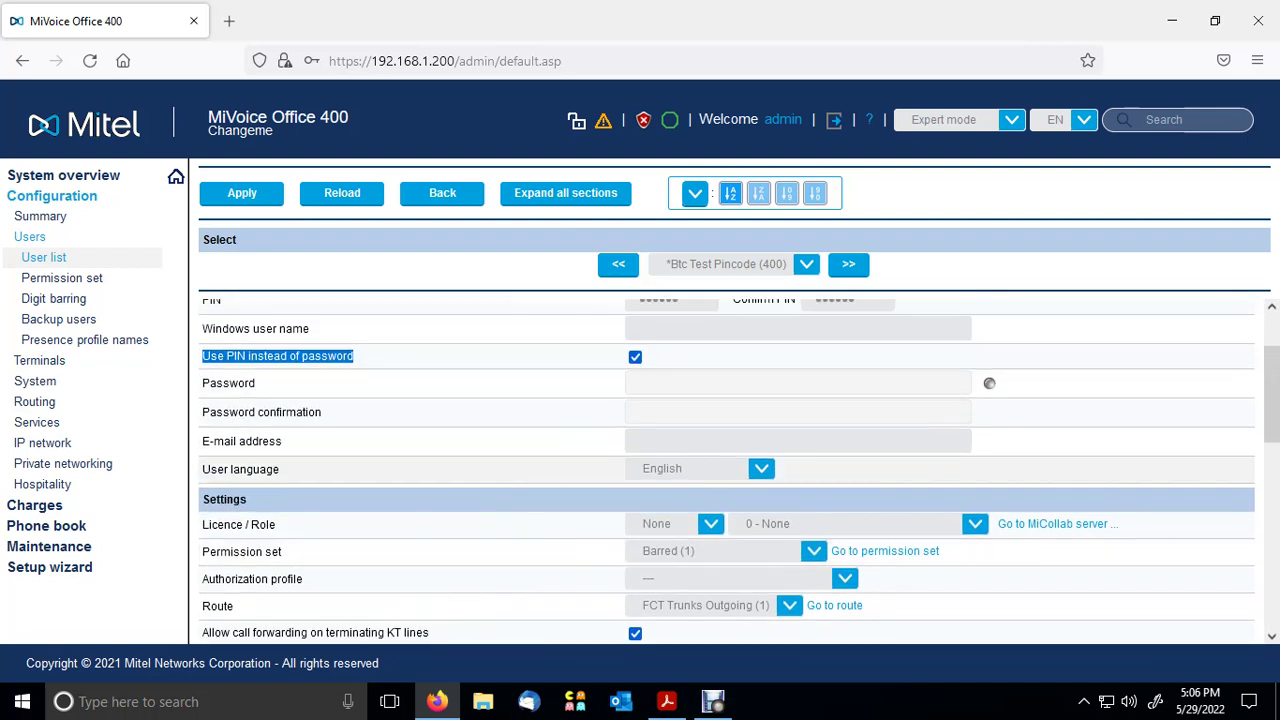
scroll(727, 470, down, 2)
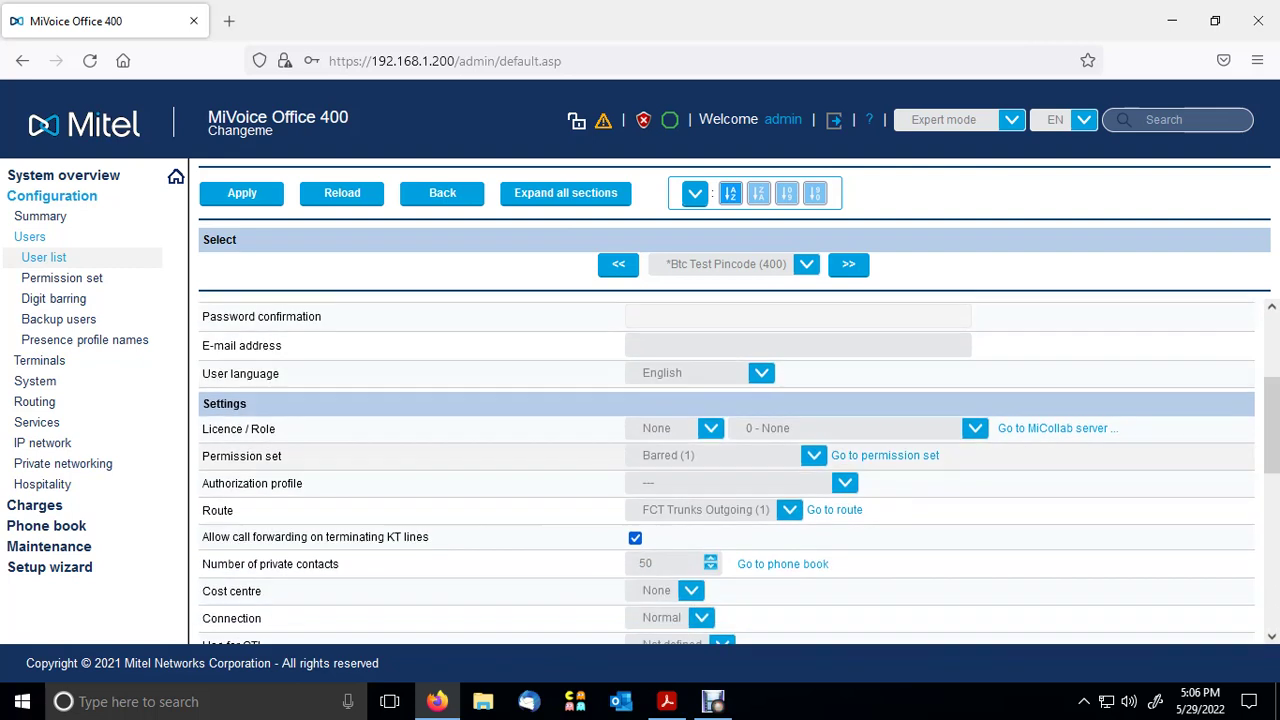
scroll(727, 470, down, 2)
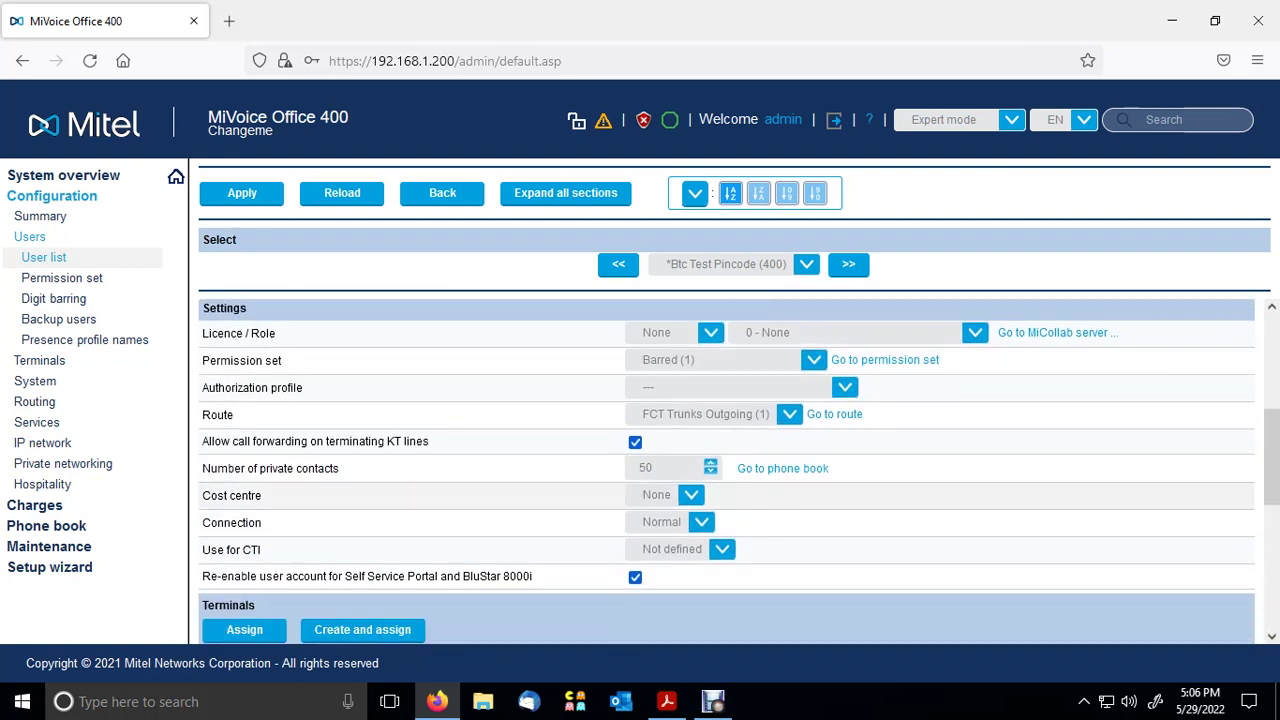
drag(283, 360, 201, 360)
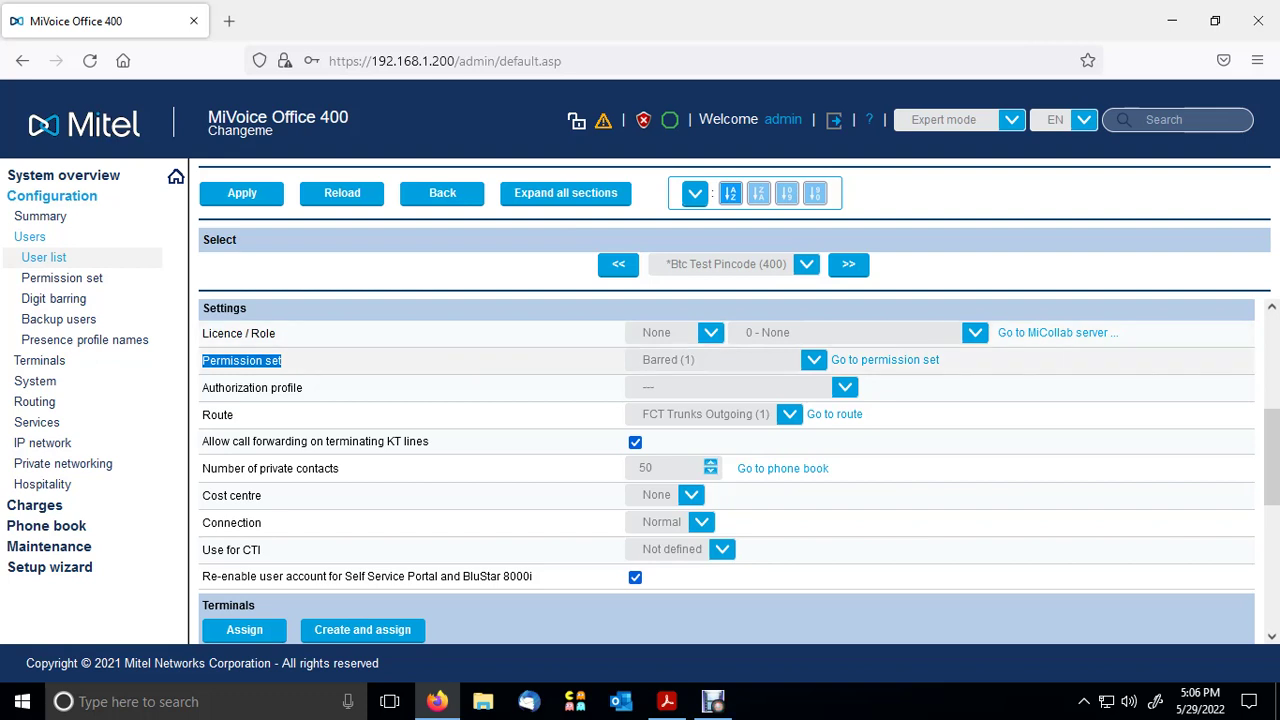
- Pick International and Ce (8) from user 401's Permission set list, replacing Barred (1)
key(alt+Down)
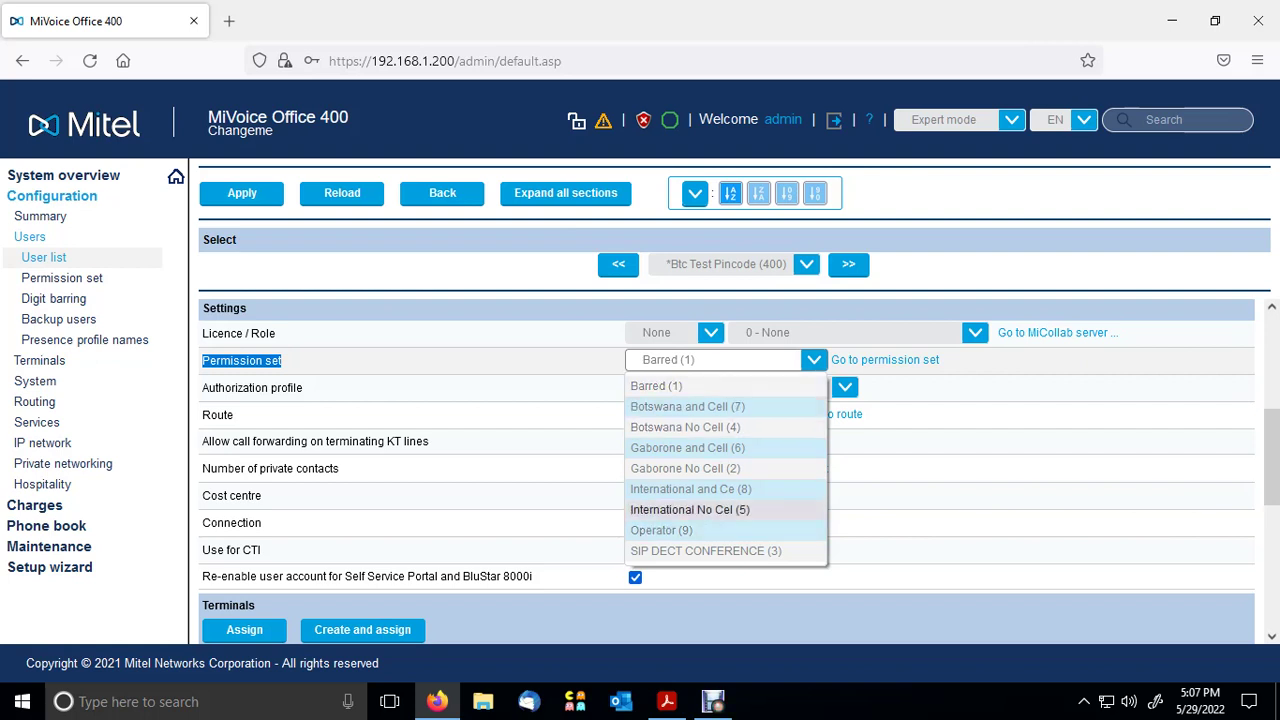
key(Up)
key(Up)
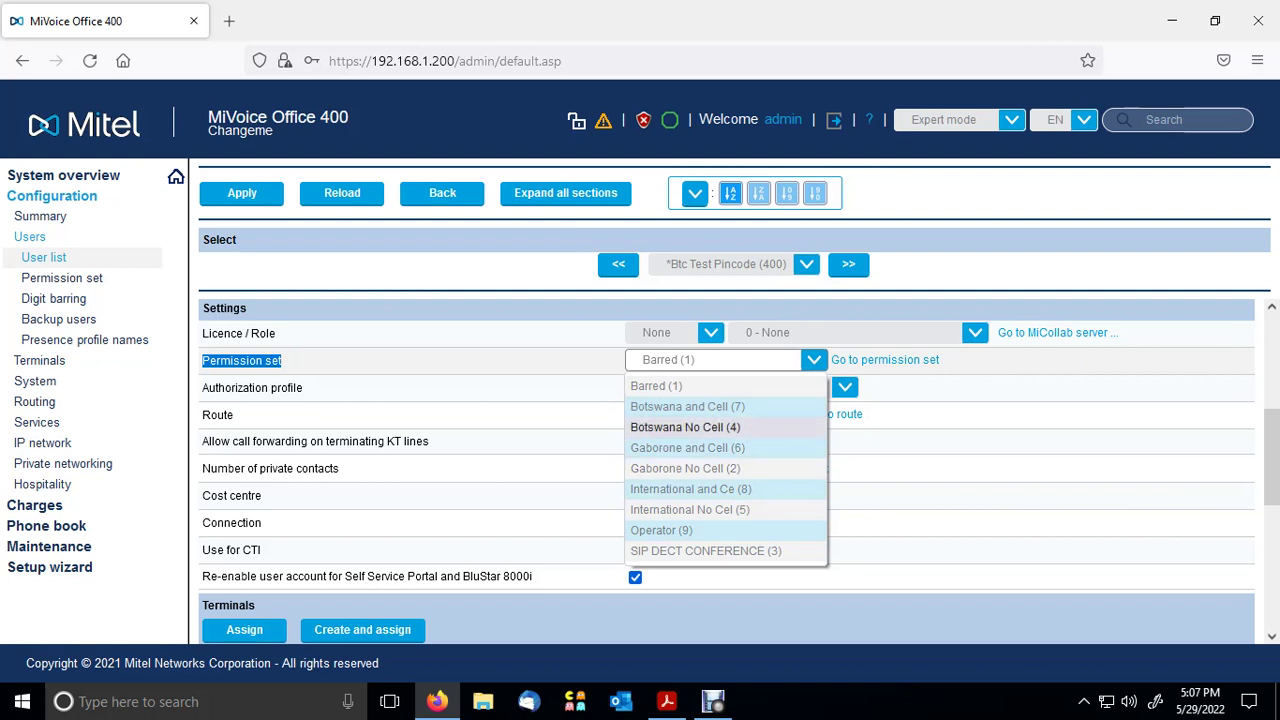
key(Down)
key(Down)
key(Down)
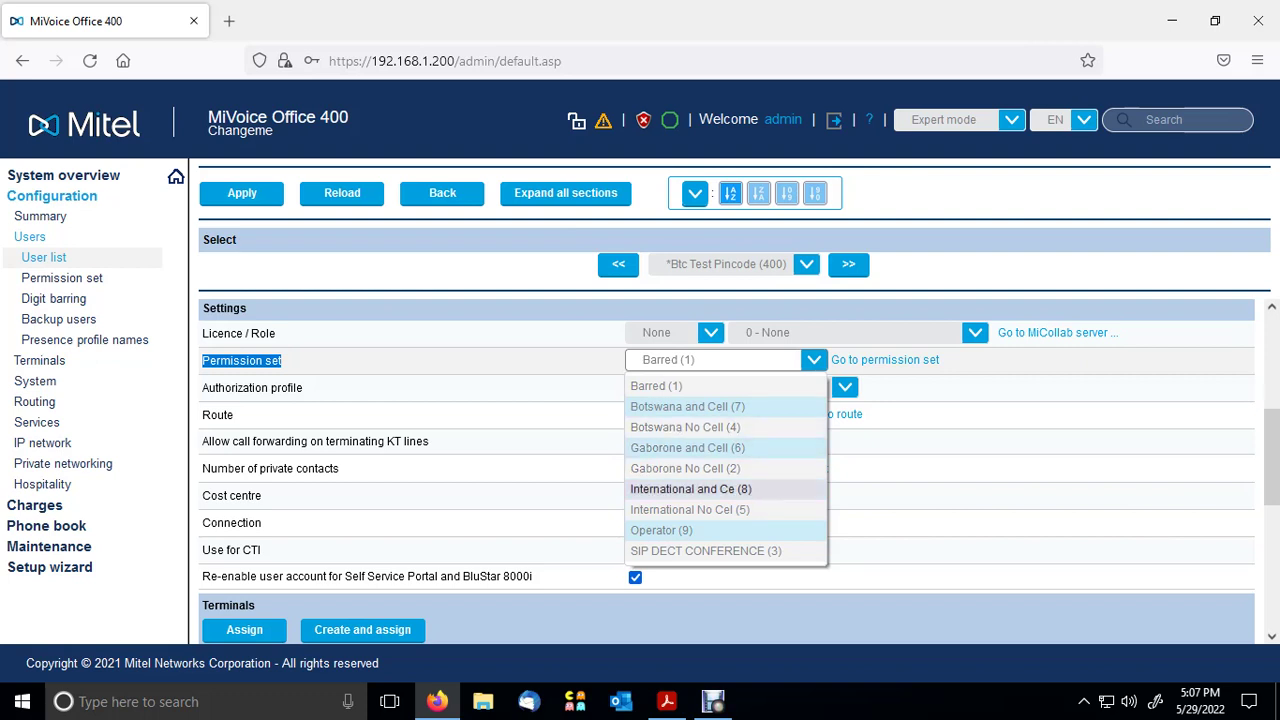
key(Return)
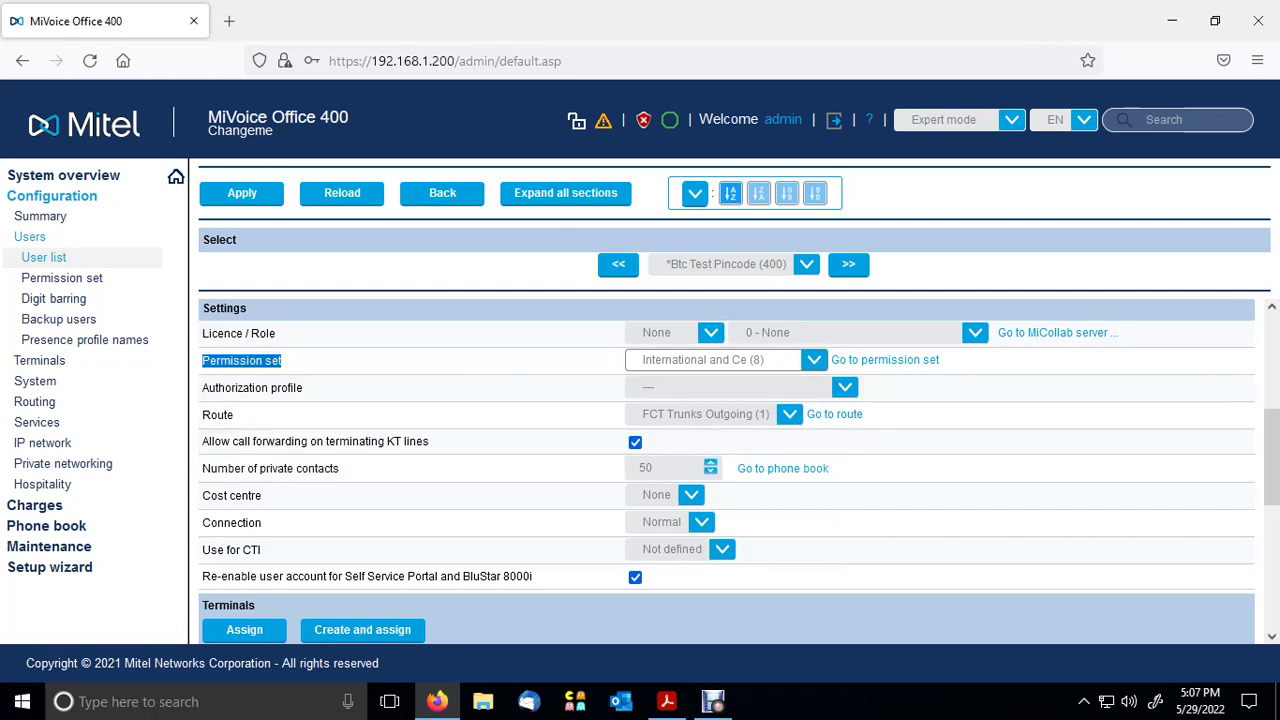
scroll(727, 470, down, 2)
scroll(727, 470, down, 5)
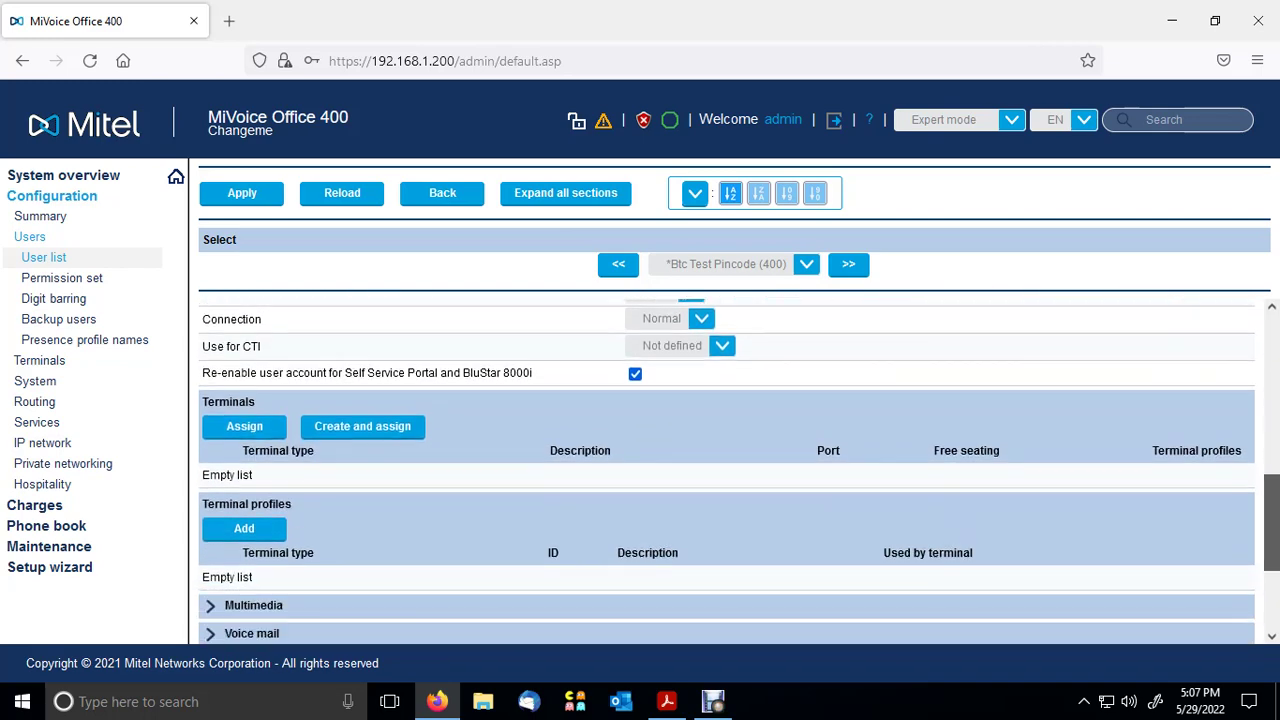
scroll(727, 470, down, 1)
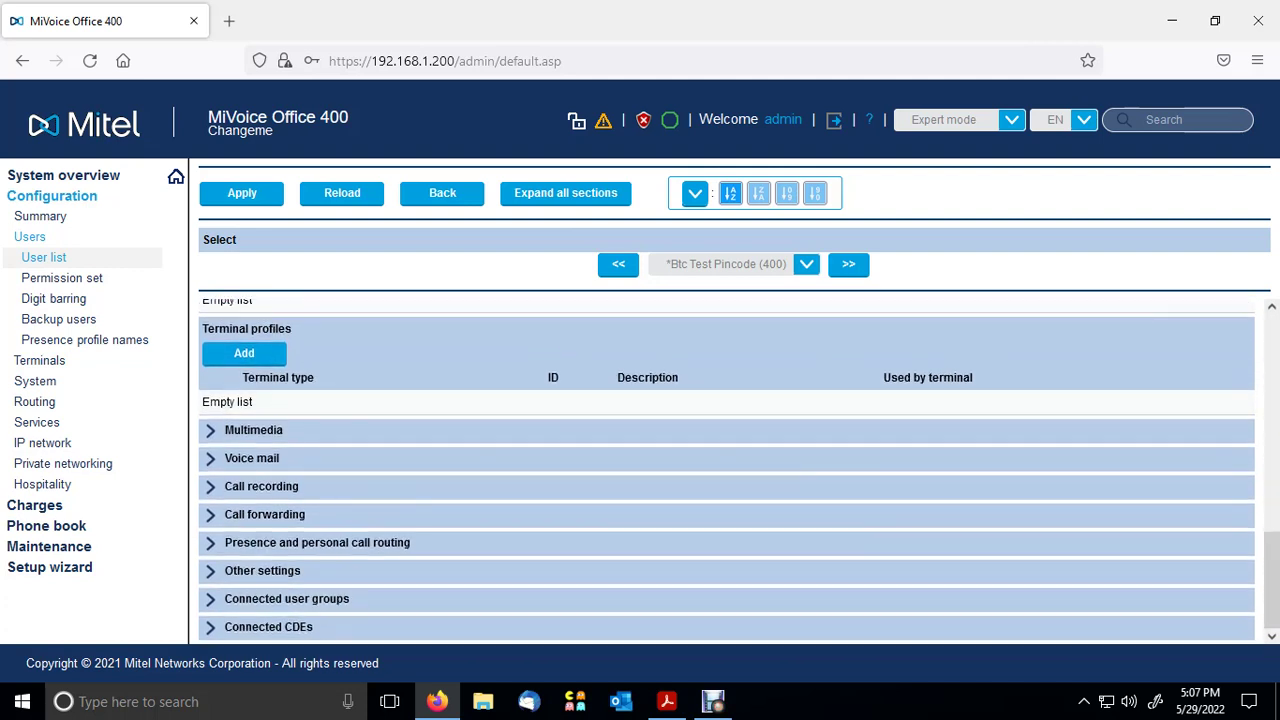
click(262, 570)
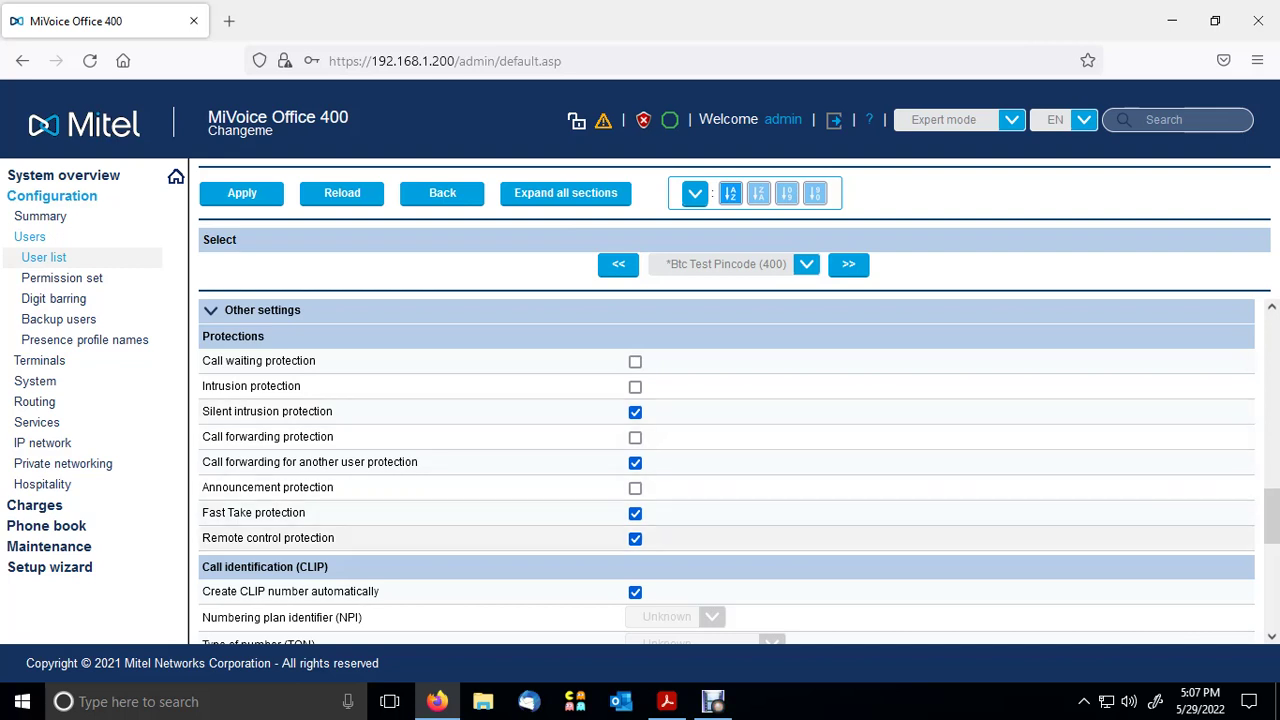
scroll(700, 536, down, 4)
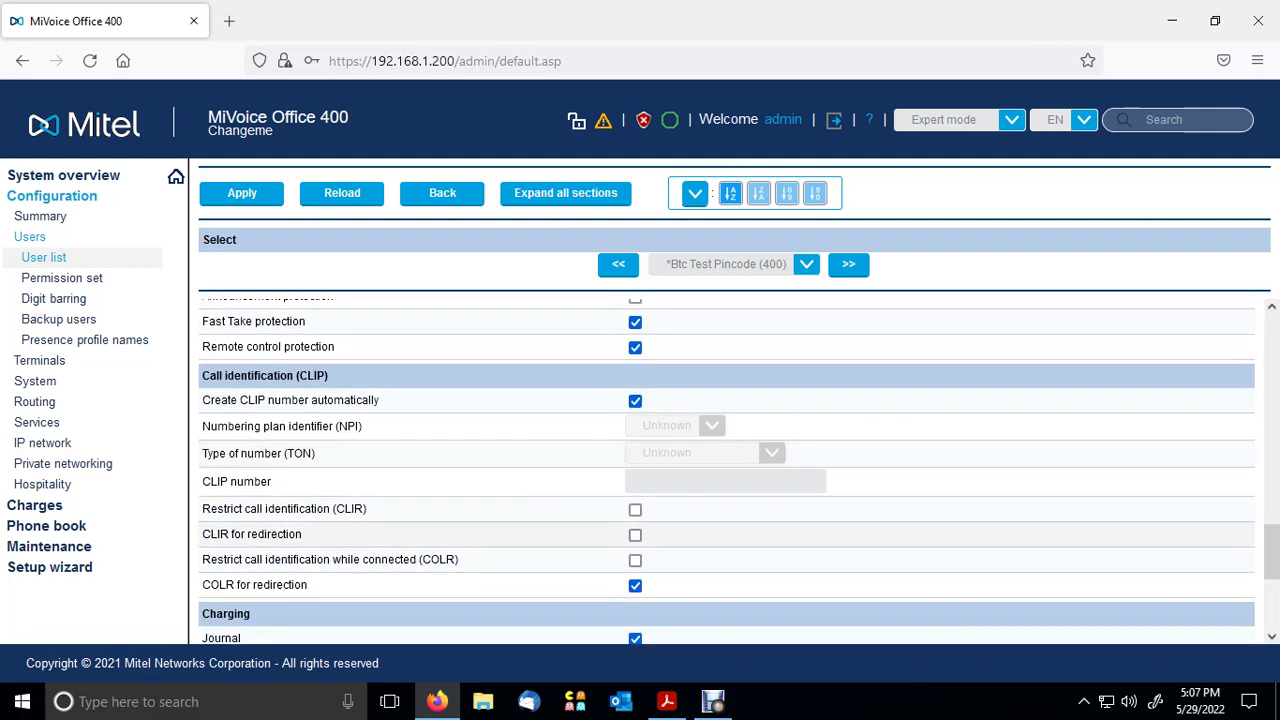
scroll(700, 470, down, 2)
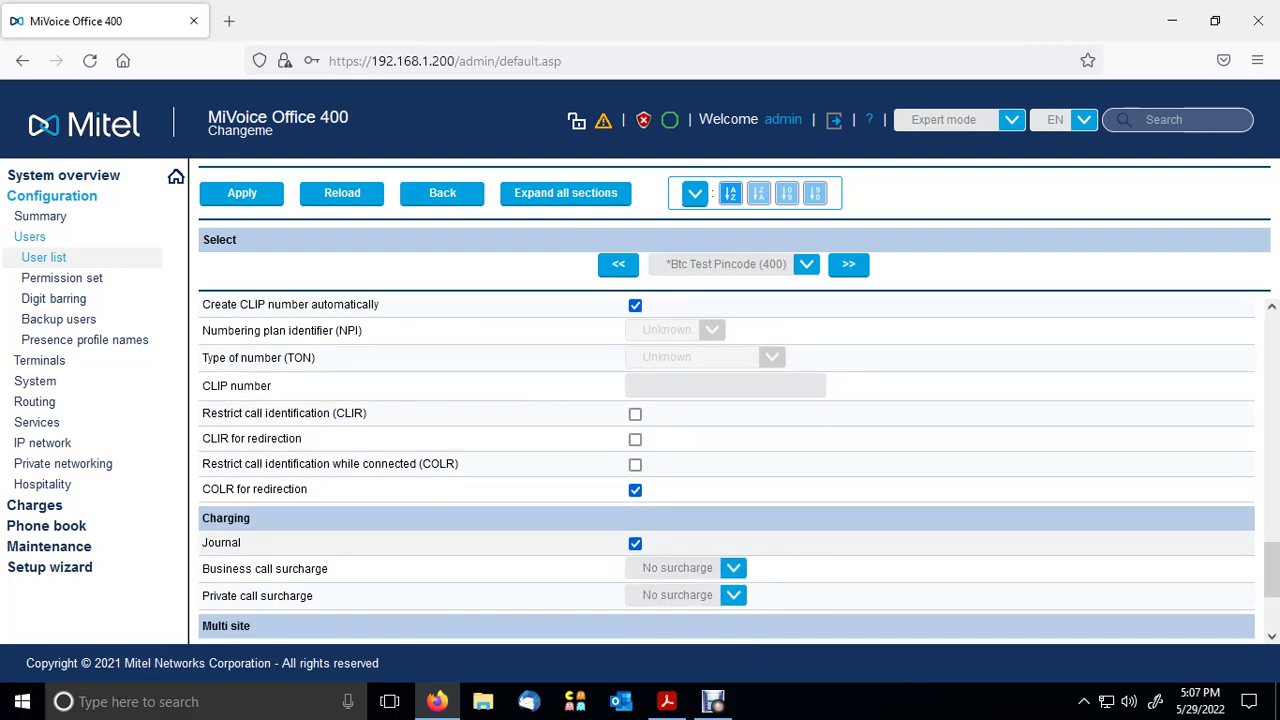
scroll(727, 470, up, 8)
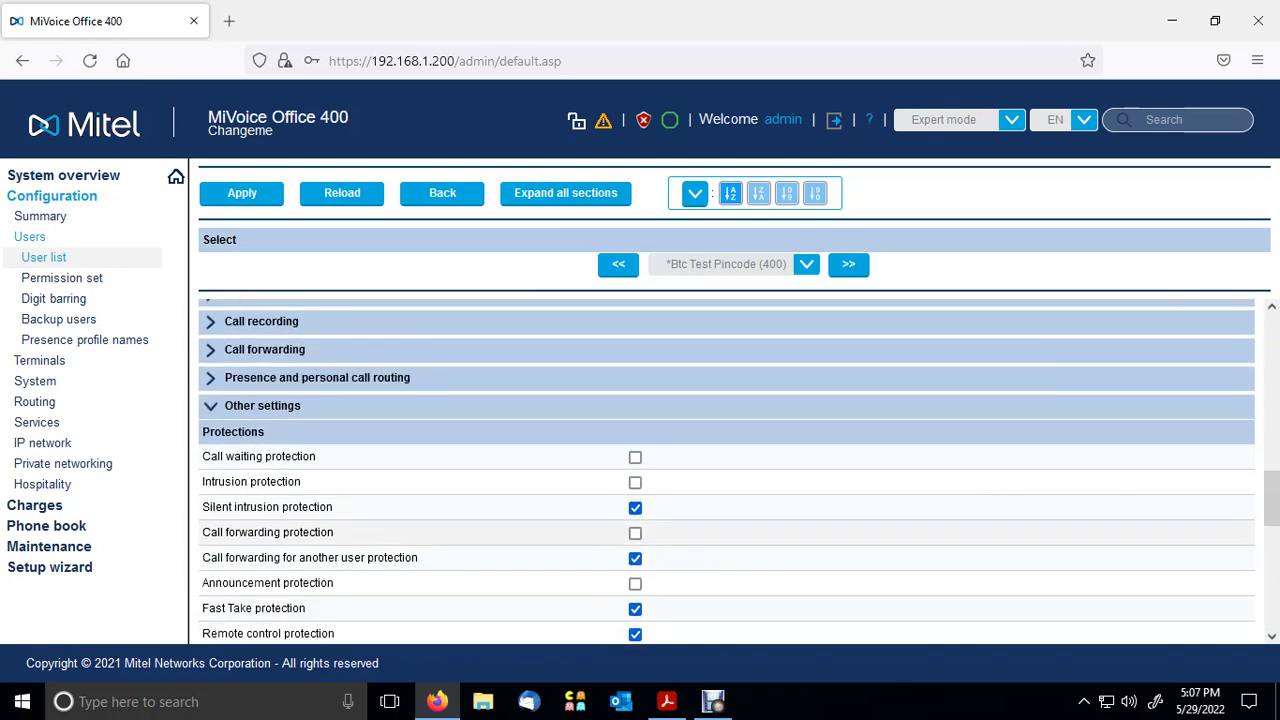
scroll(727, 470, up, 12)
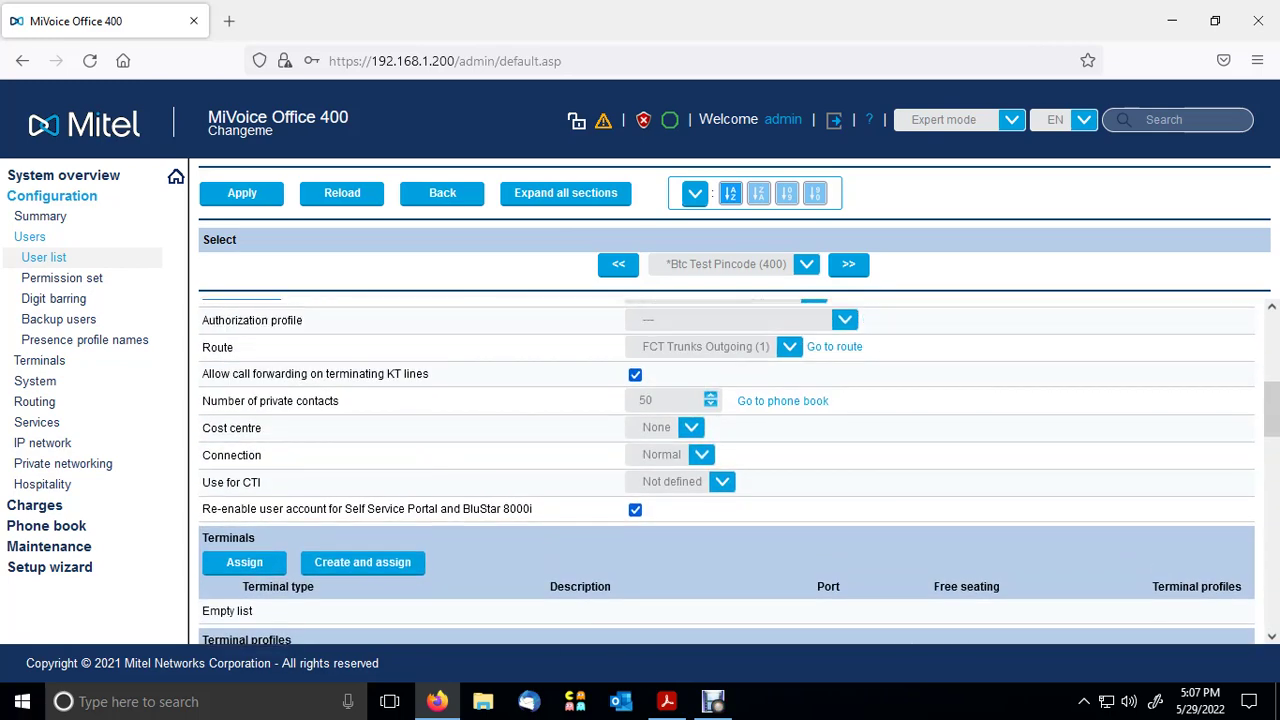
scroll(727, 470, up, 7)
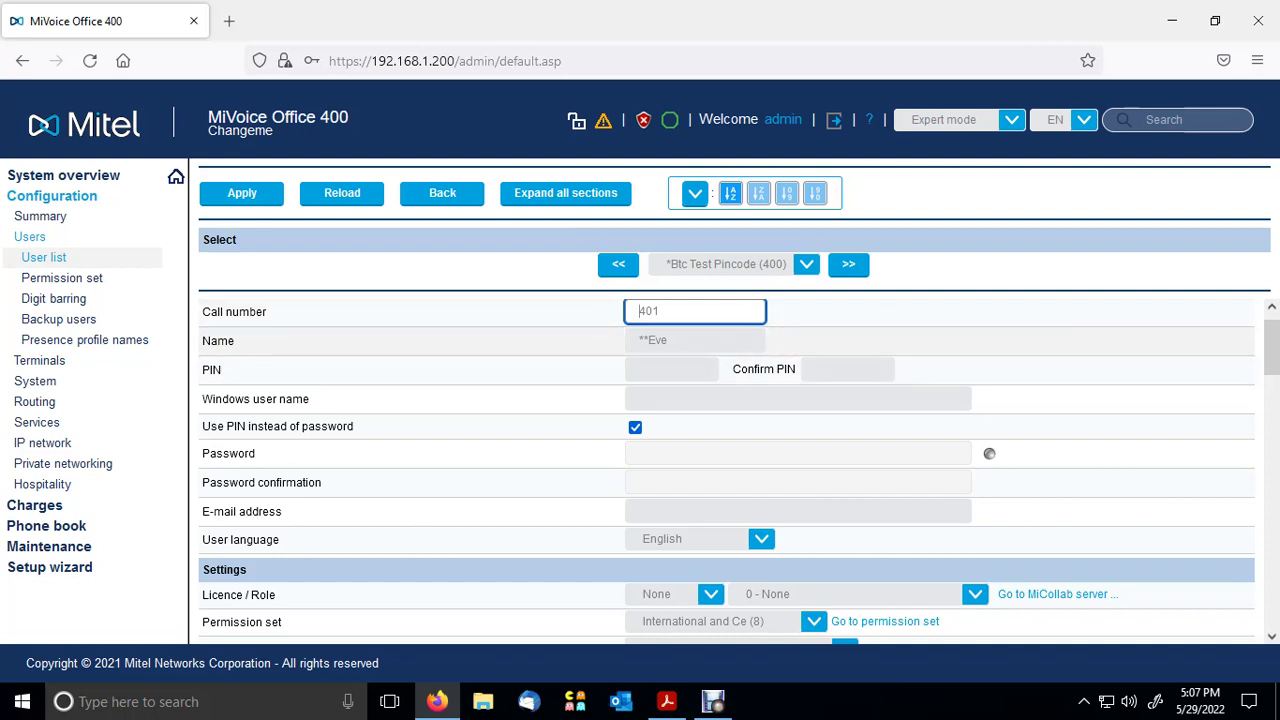
- Review the user's Name, PIN and Confirm PIN fields, then go to the permission set list
key(Tab)
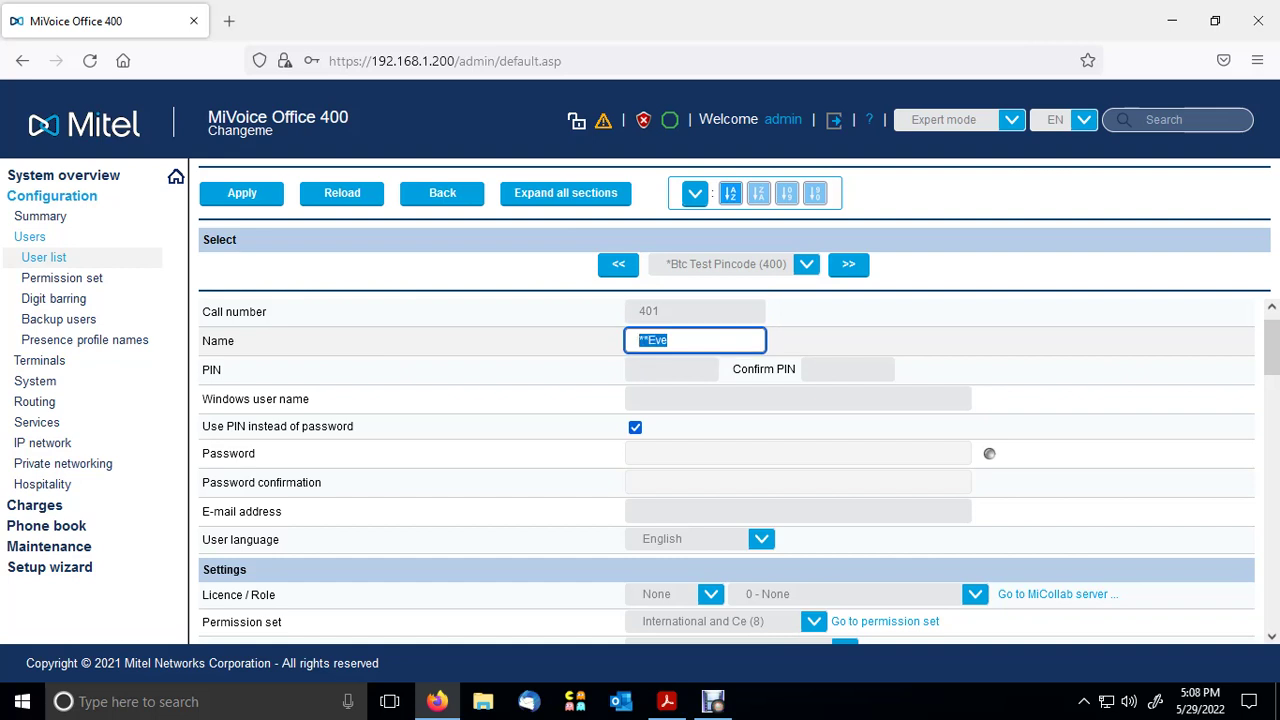
key(Tab)
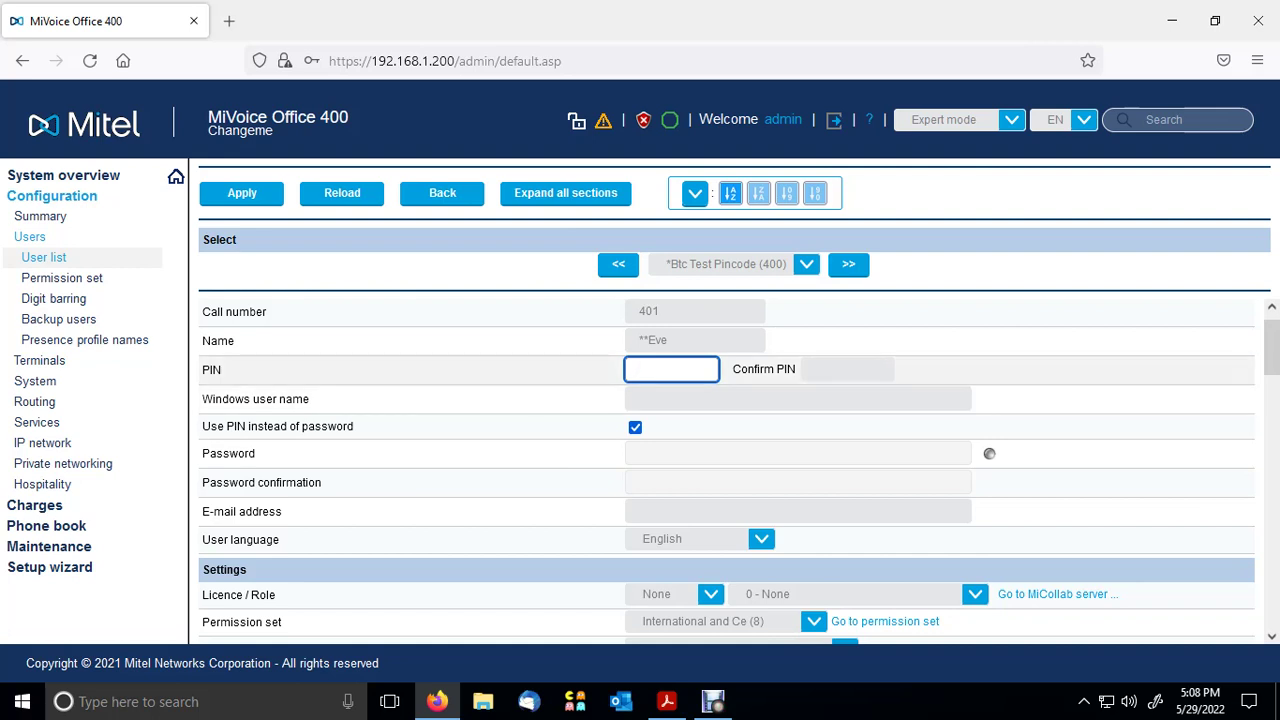
click(847, 369)
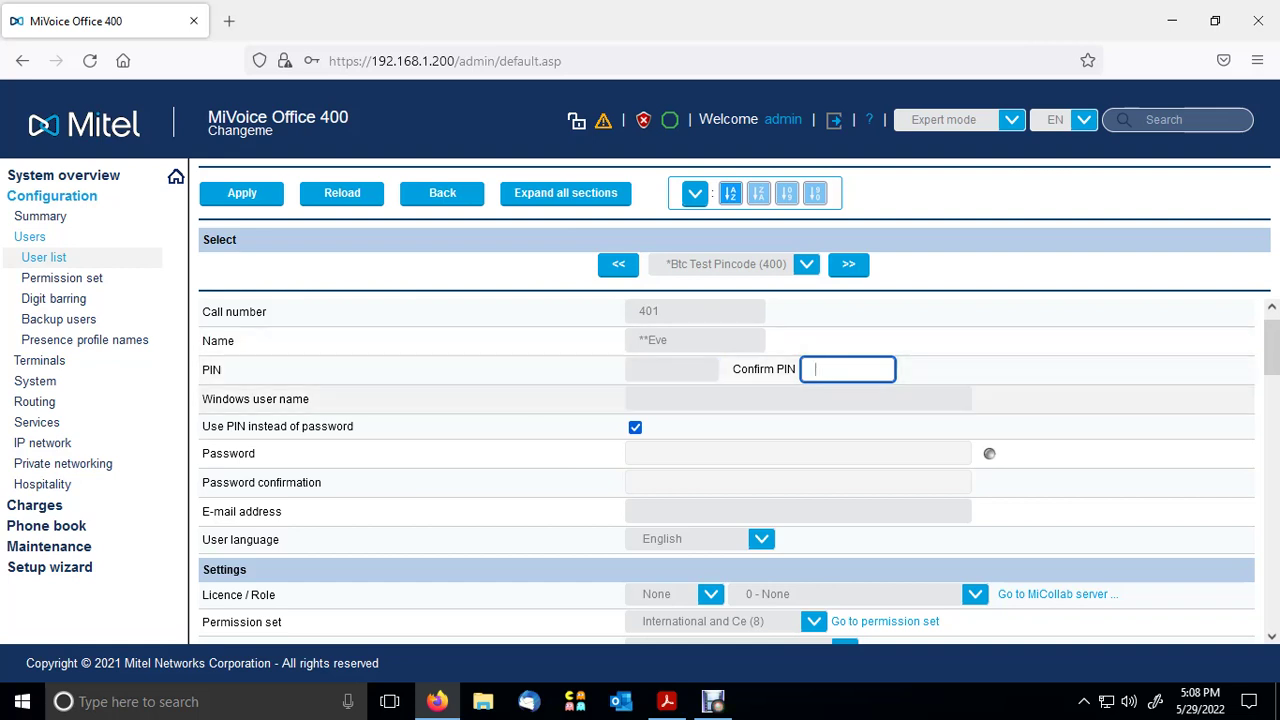
double_click(211, 369)
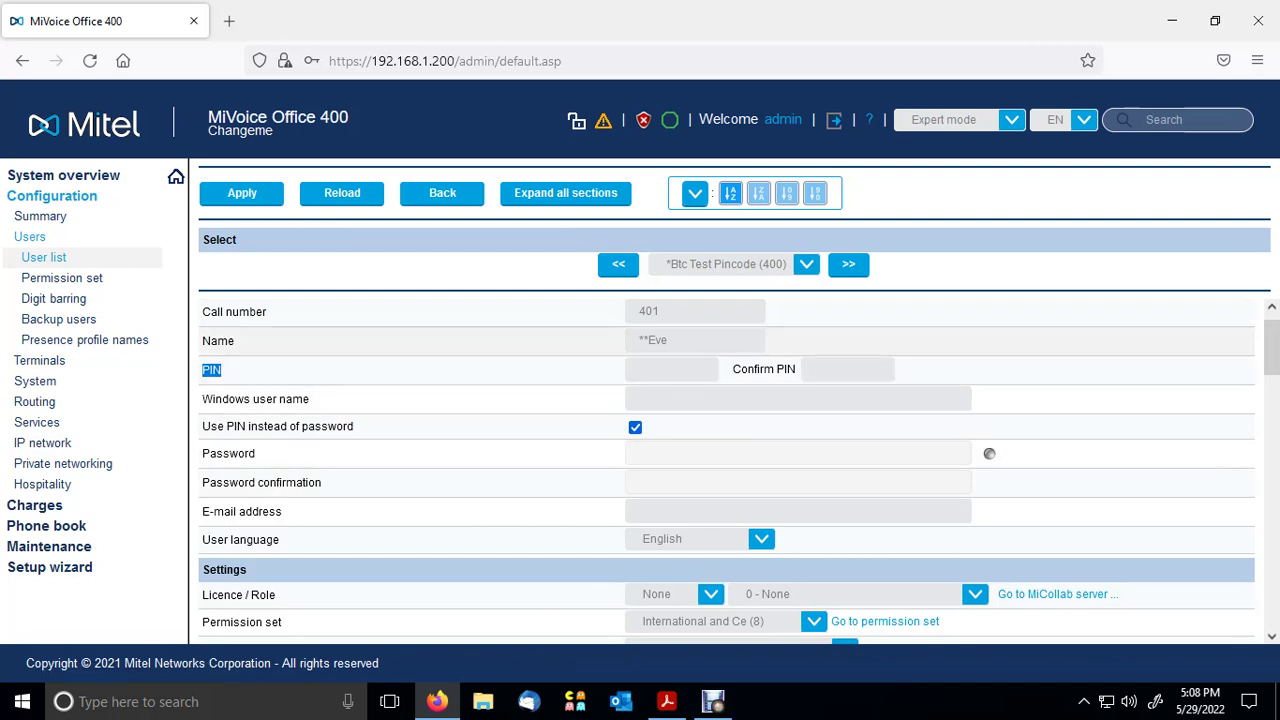
click(62, 278)
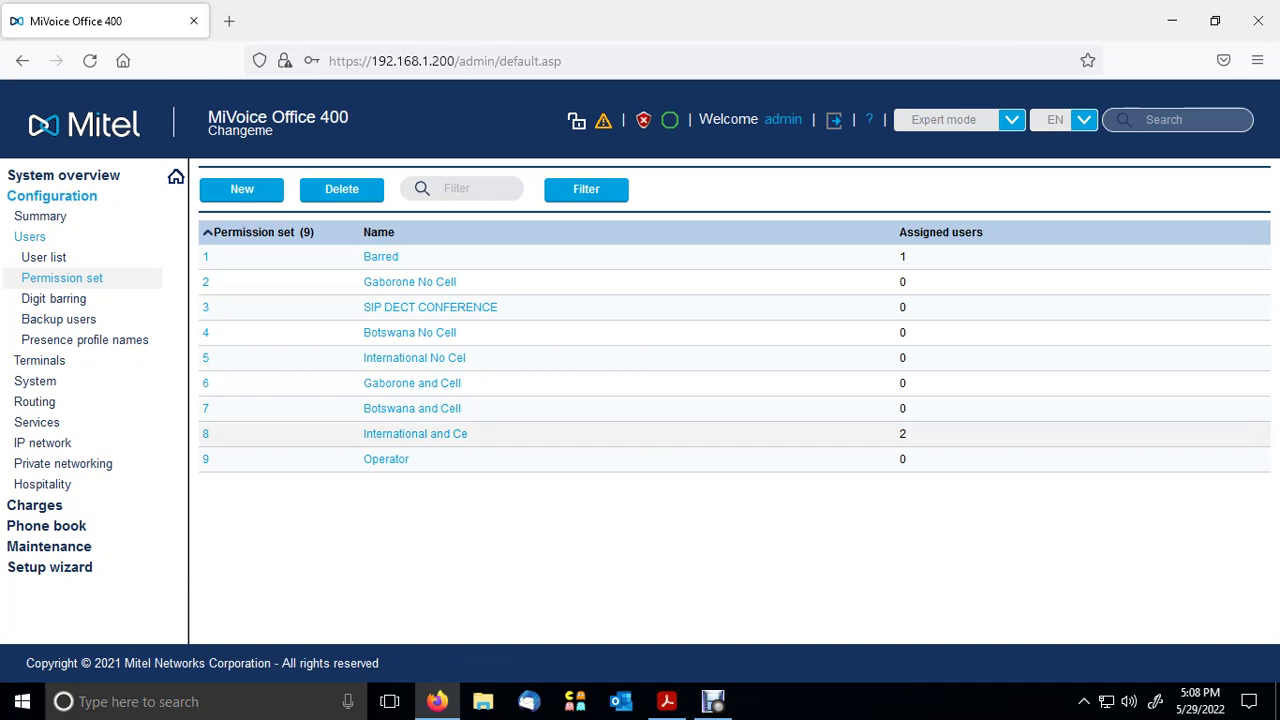
- Inspect permission set 8 International and Ce's Miscellaneous > Change PIN option, then return to the user list
click(415, 433)
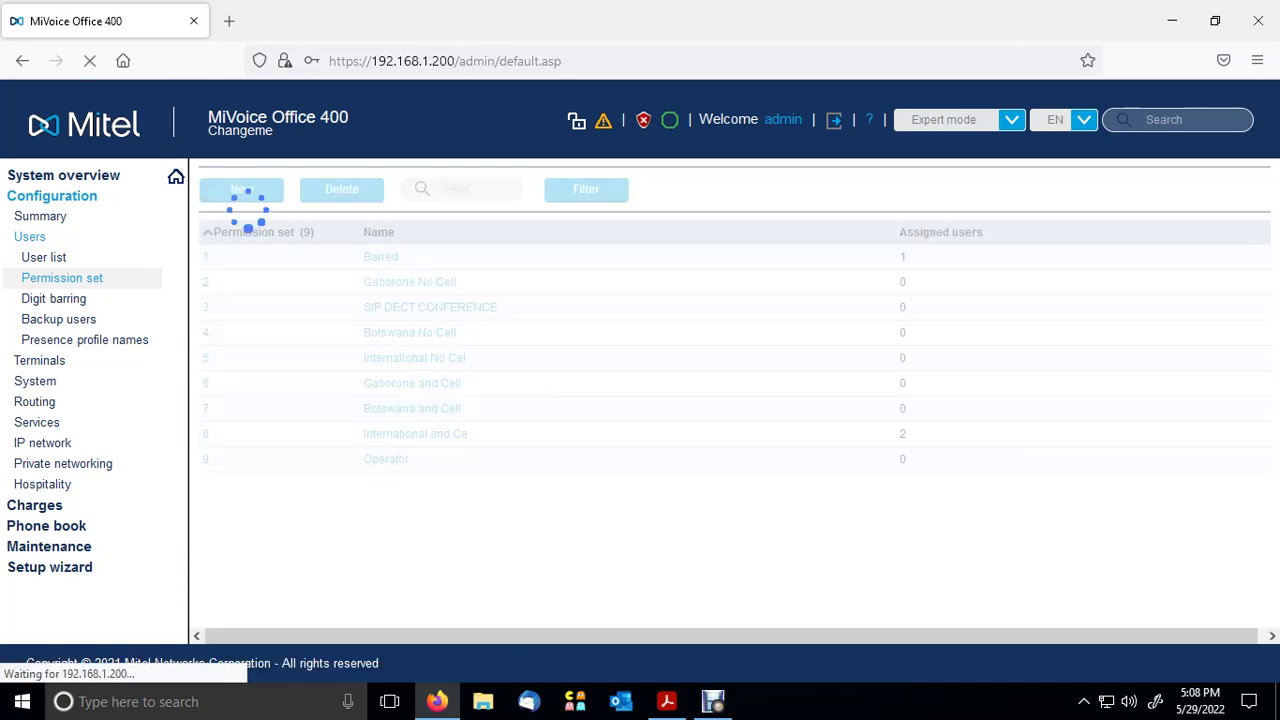
scroll(727, 430, down, 2)
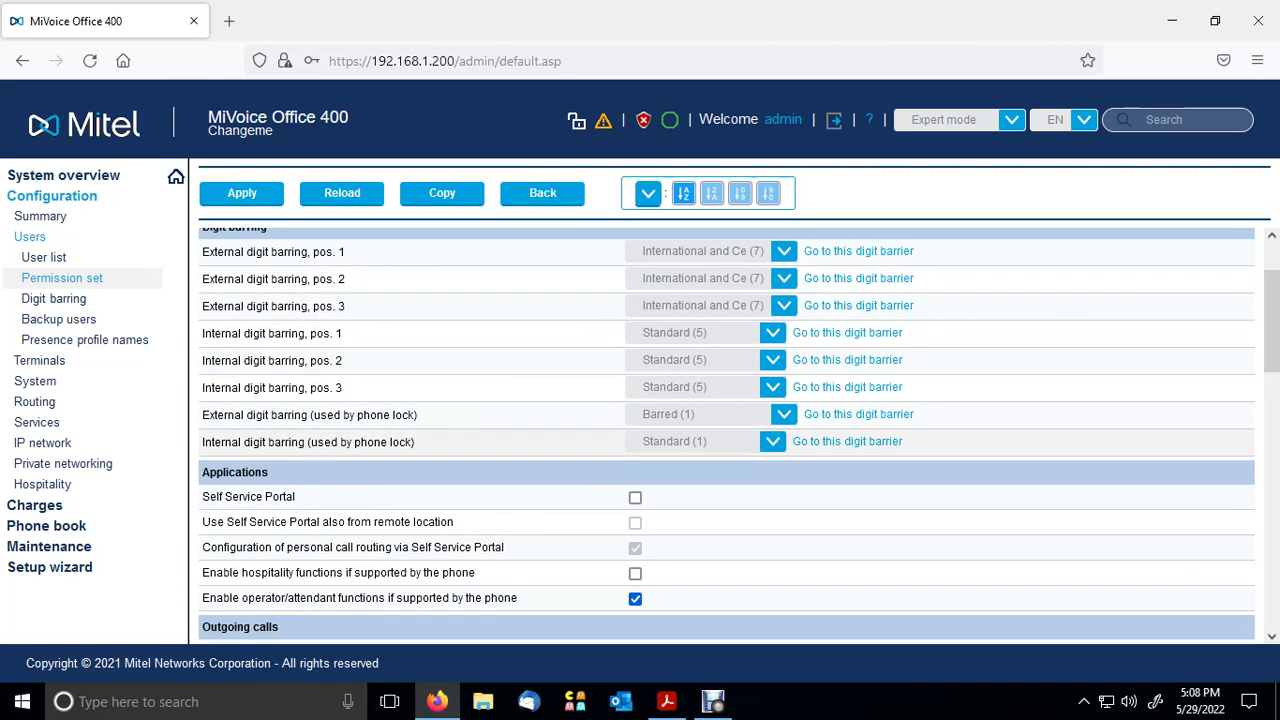
scroll(727, 430, down, 8)
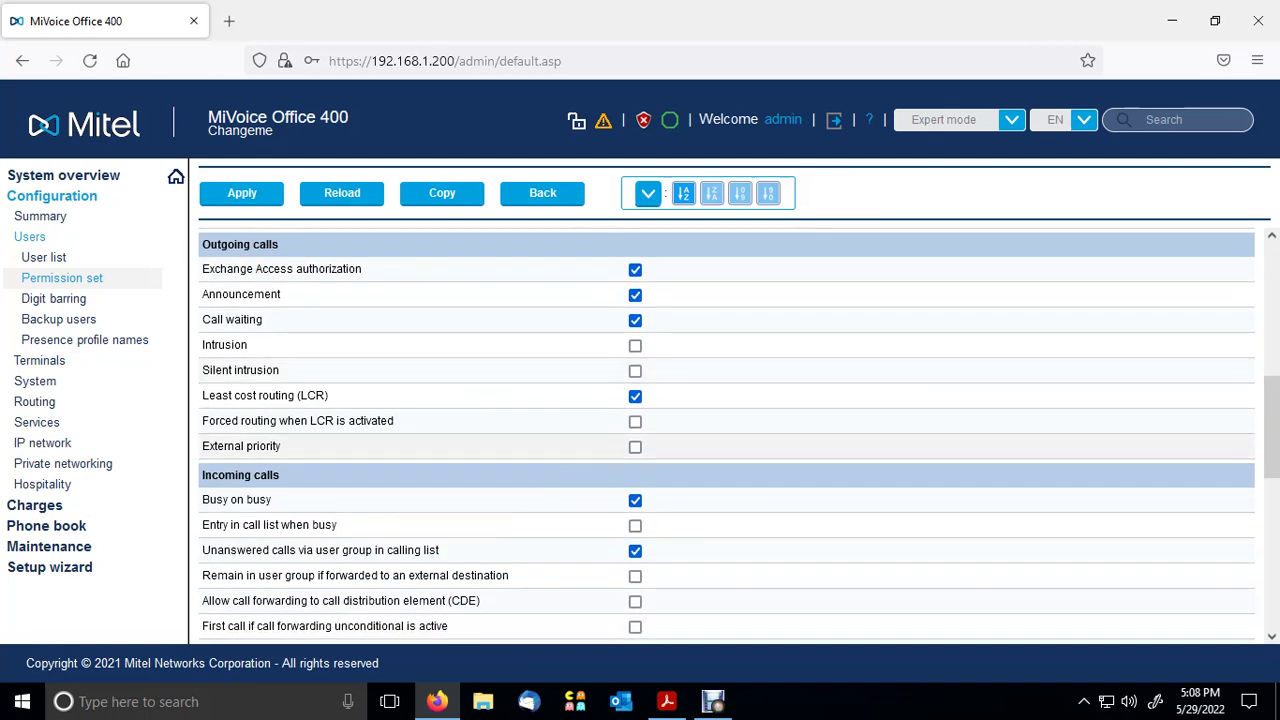
scroll(727, 430, down, 6)
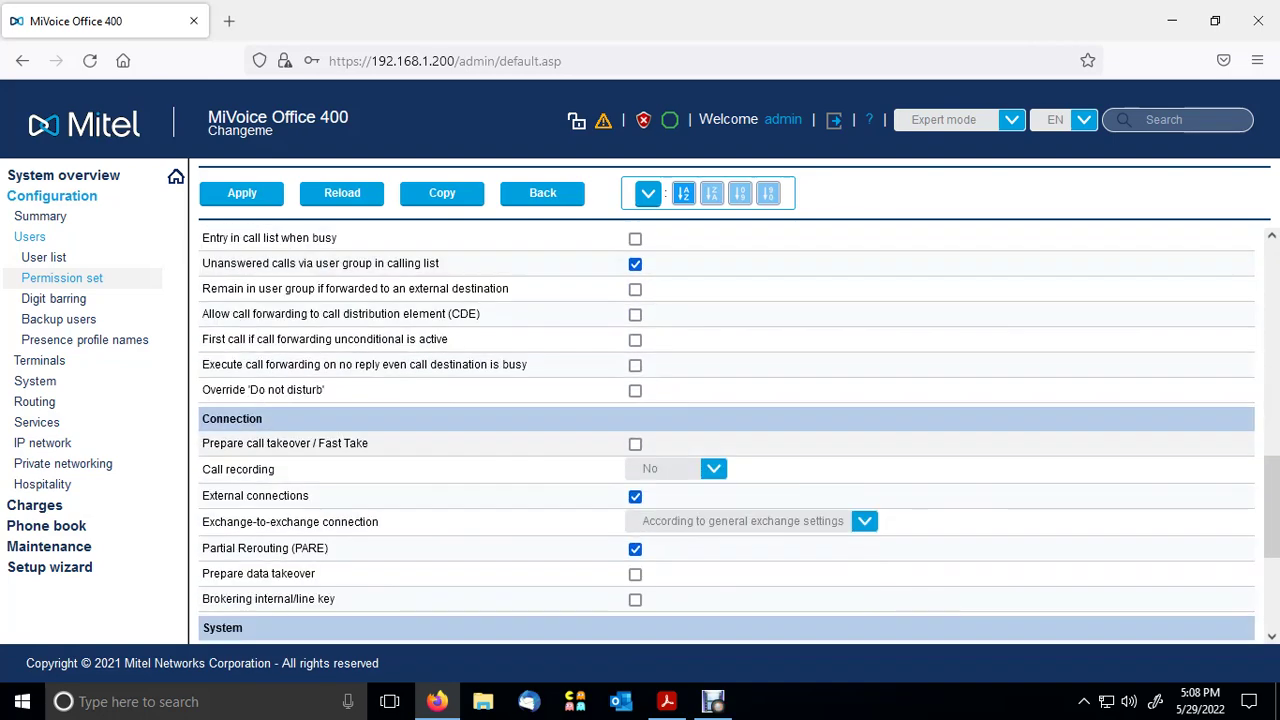
scroll(727, 430, down, 4)
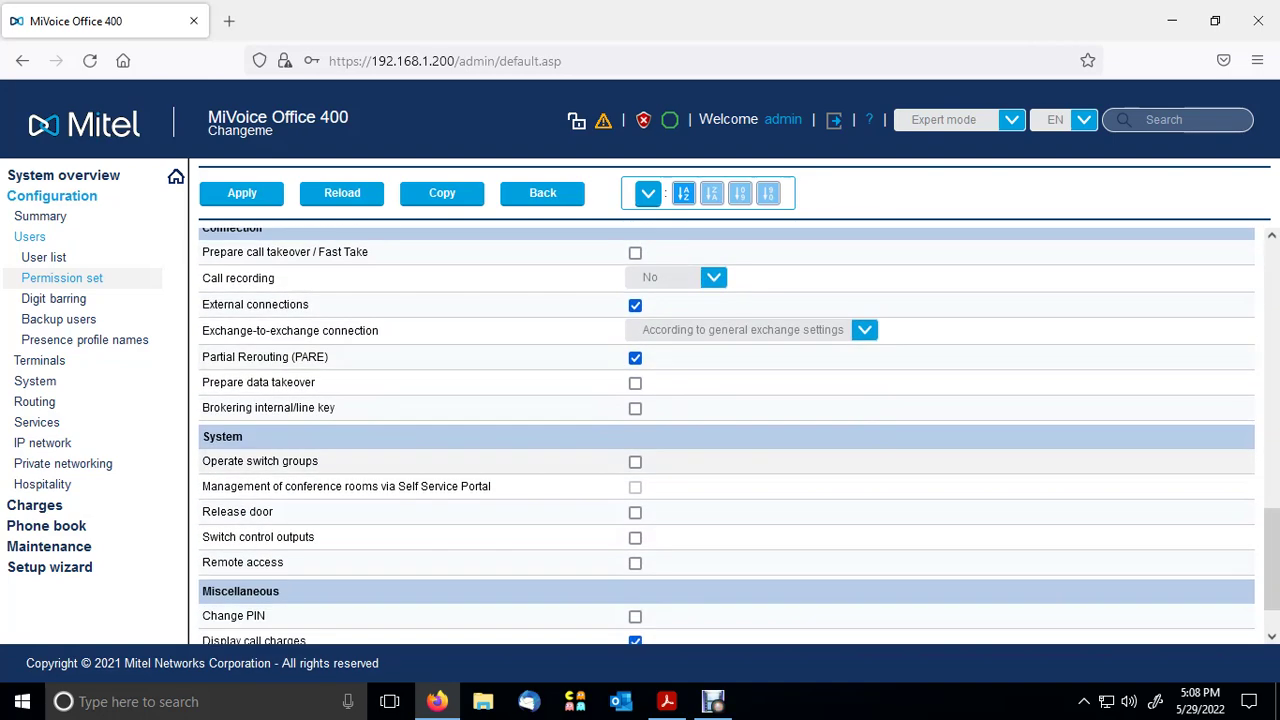
scroll(727, 430, down, 2)
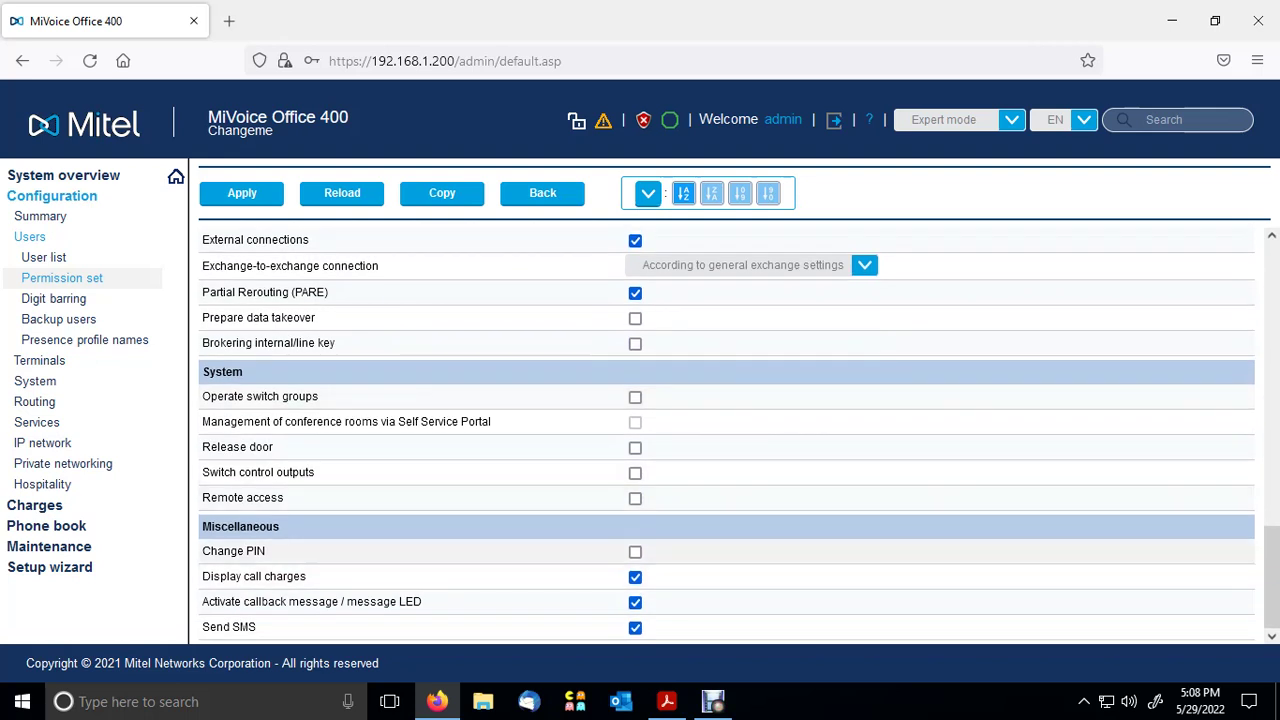
drag(266, 551, 202, 551)
click(240, 551)
drag(266, 551, 202, 551)
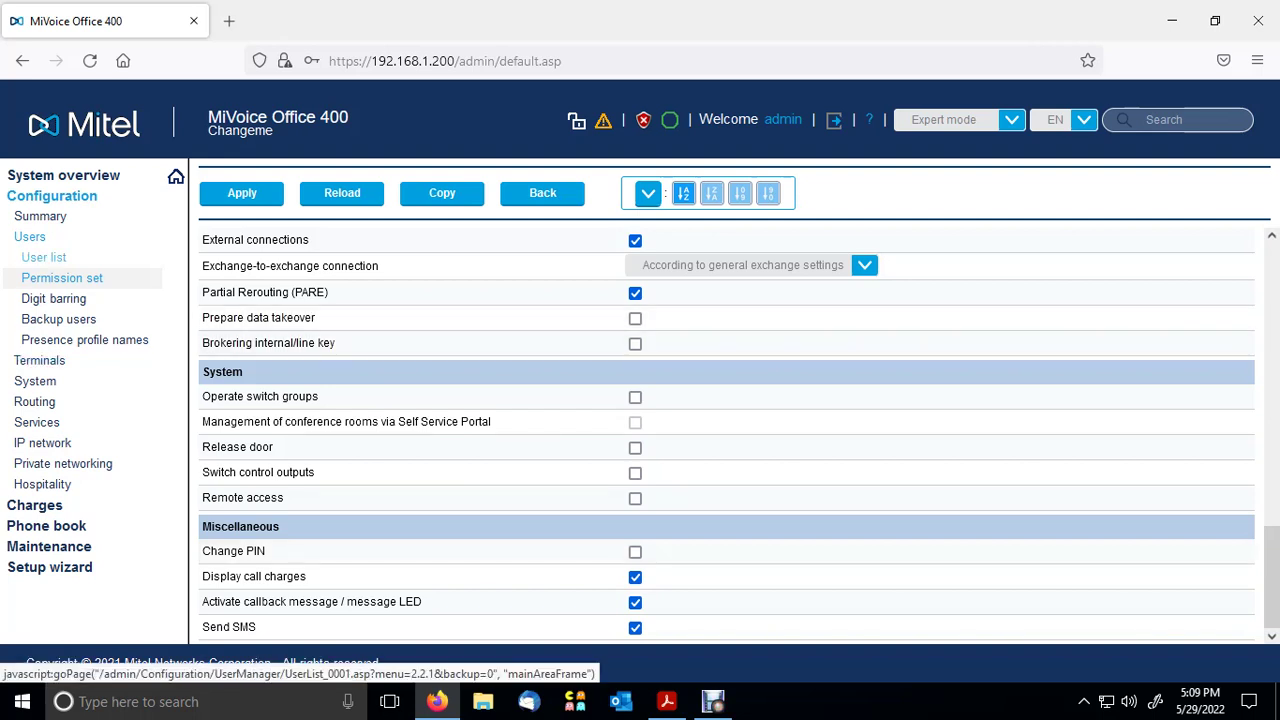
click(44, 257)
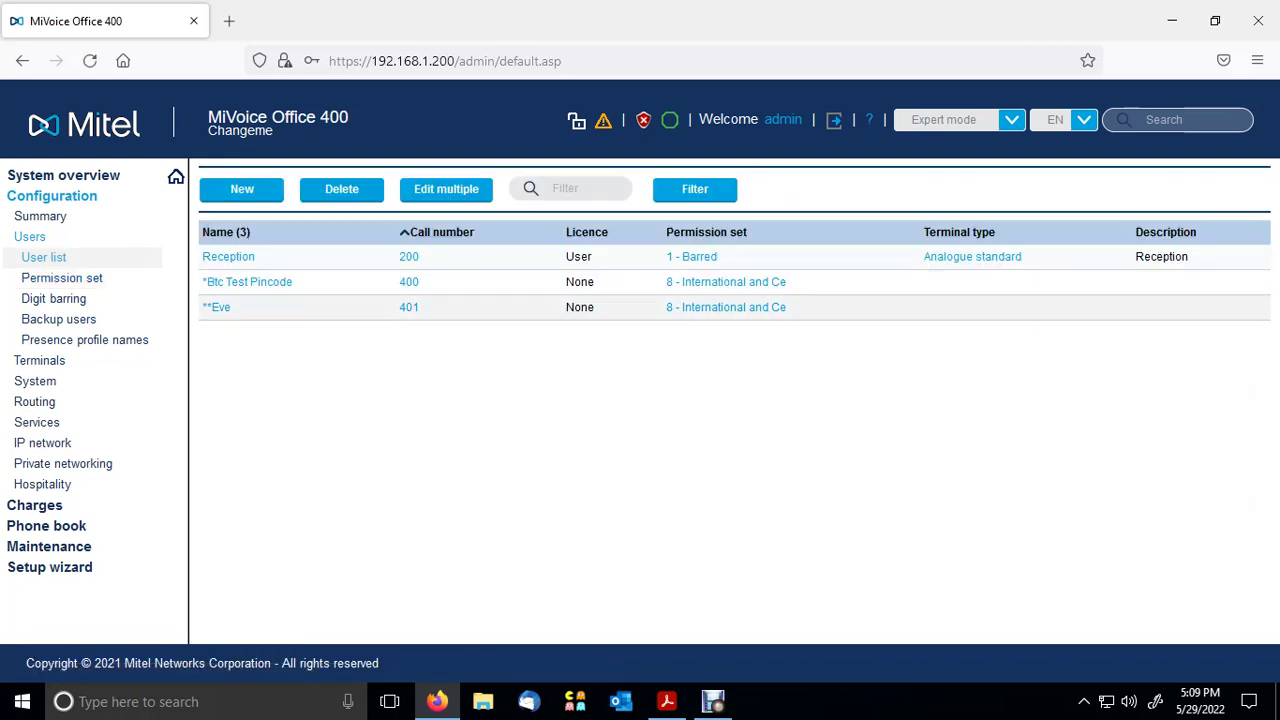
- Highlight user 401's name, call number, licence and permission set, then return to System overview
drag(232, 307, 202, 307)
drag(420, 307, 398, 307)
drag(788, 307, 566, 307)
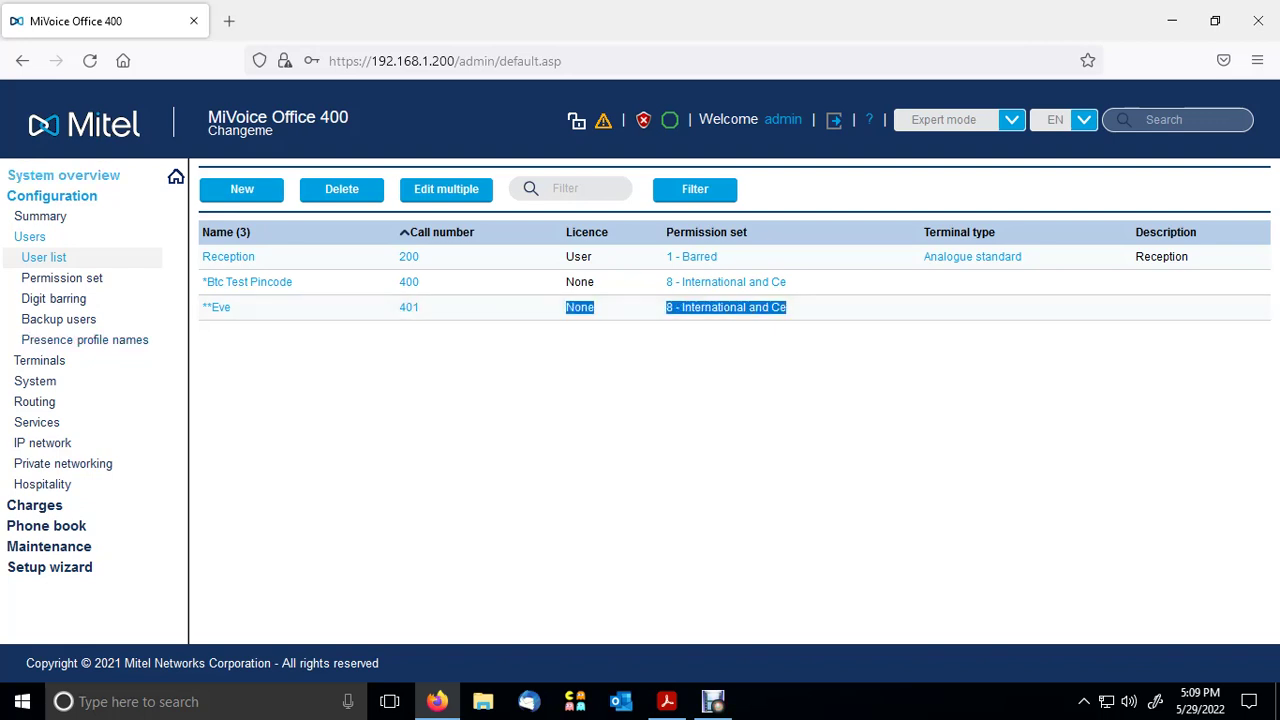
click(52, 196)
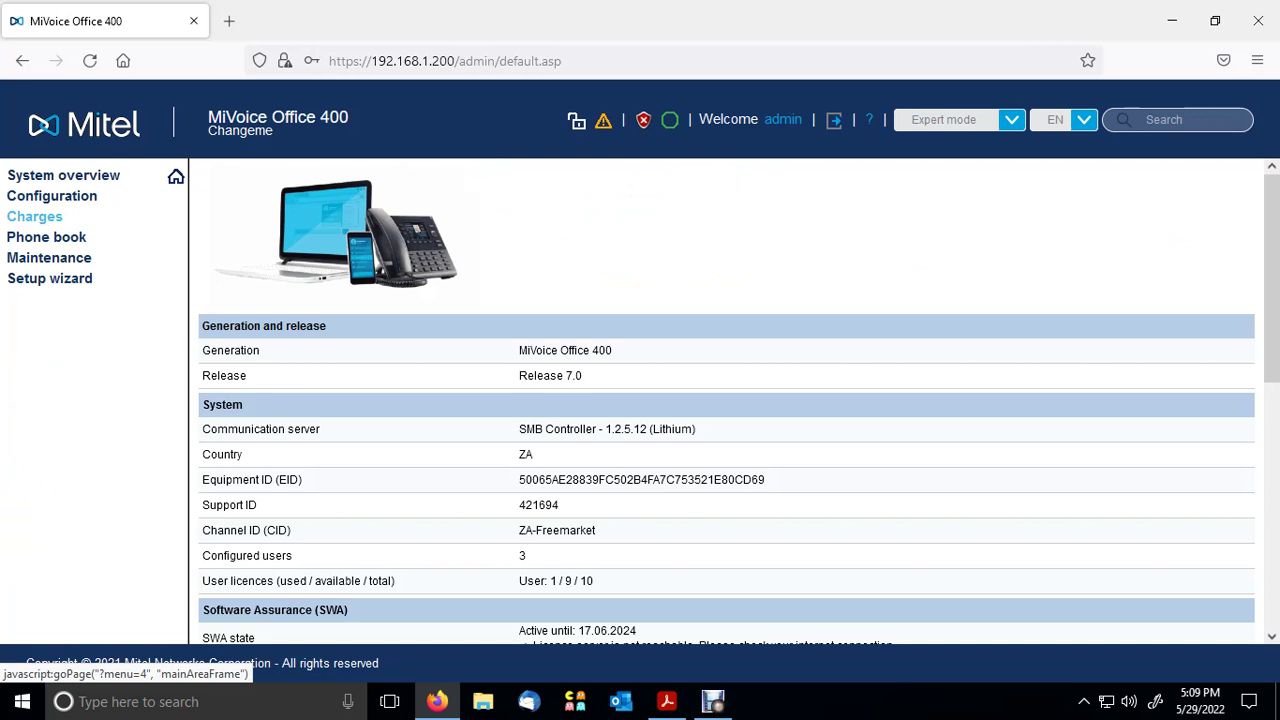
- Expand and collapse Charges, then open Phone book > Public
click(34, 216)
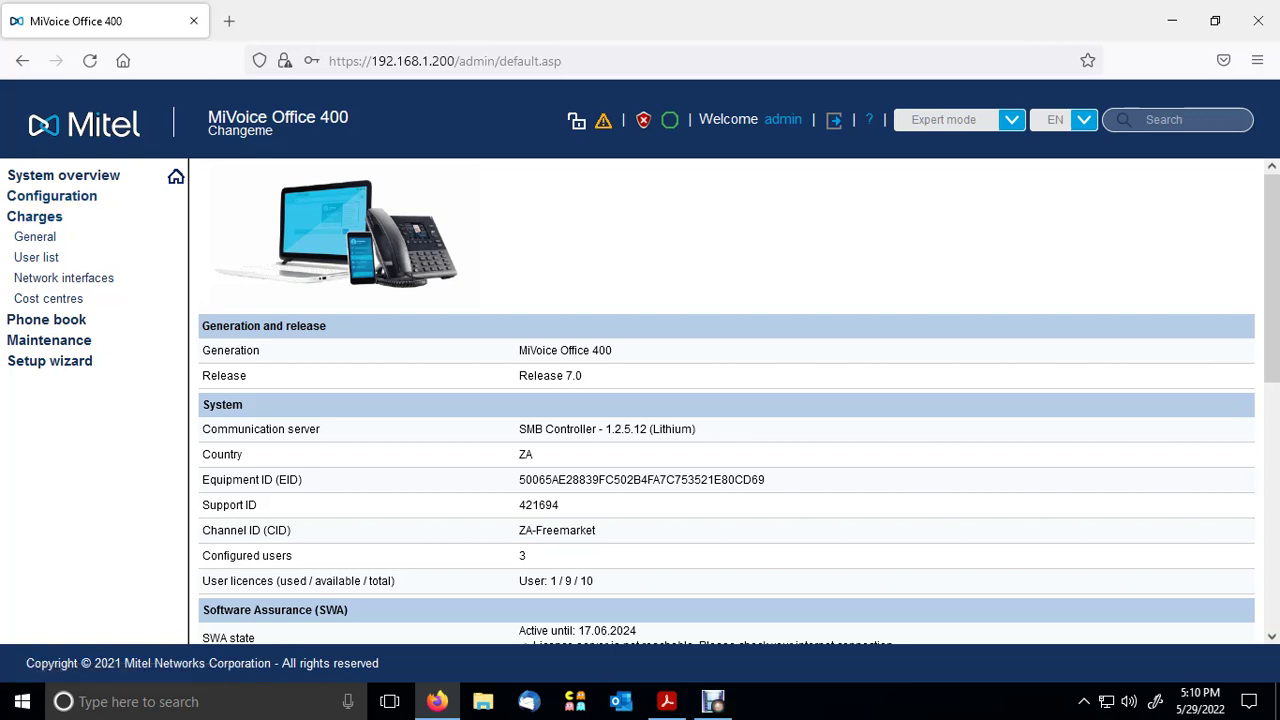
click(34, 216)
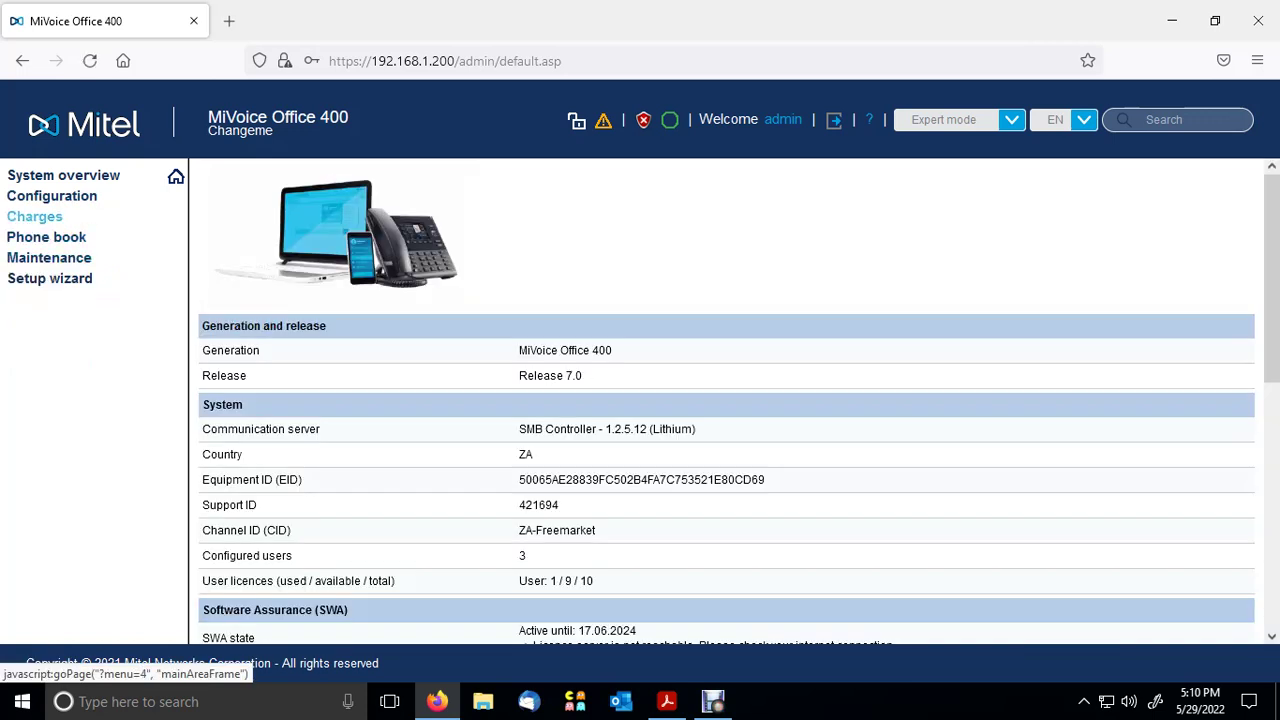
click(46, 237)
click(30, 257)
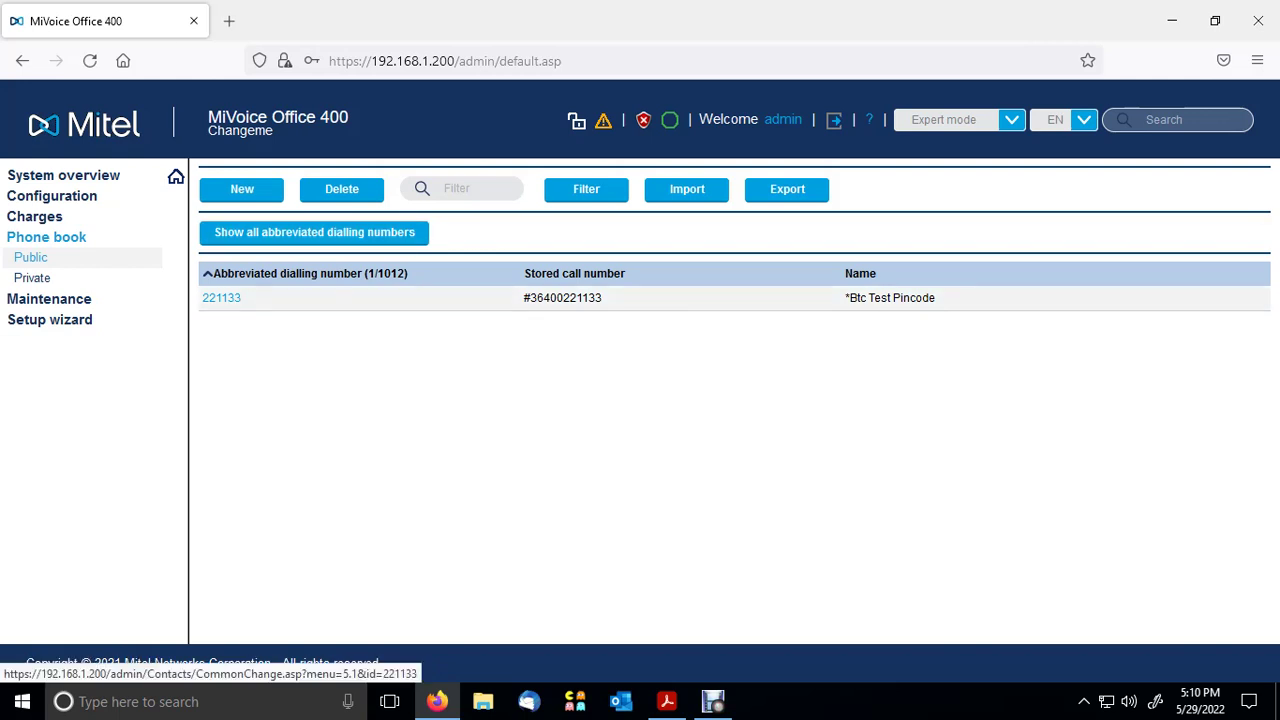
- Open abbreviated dial 221133, go back, then delete it and confirm
click(221, 297)
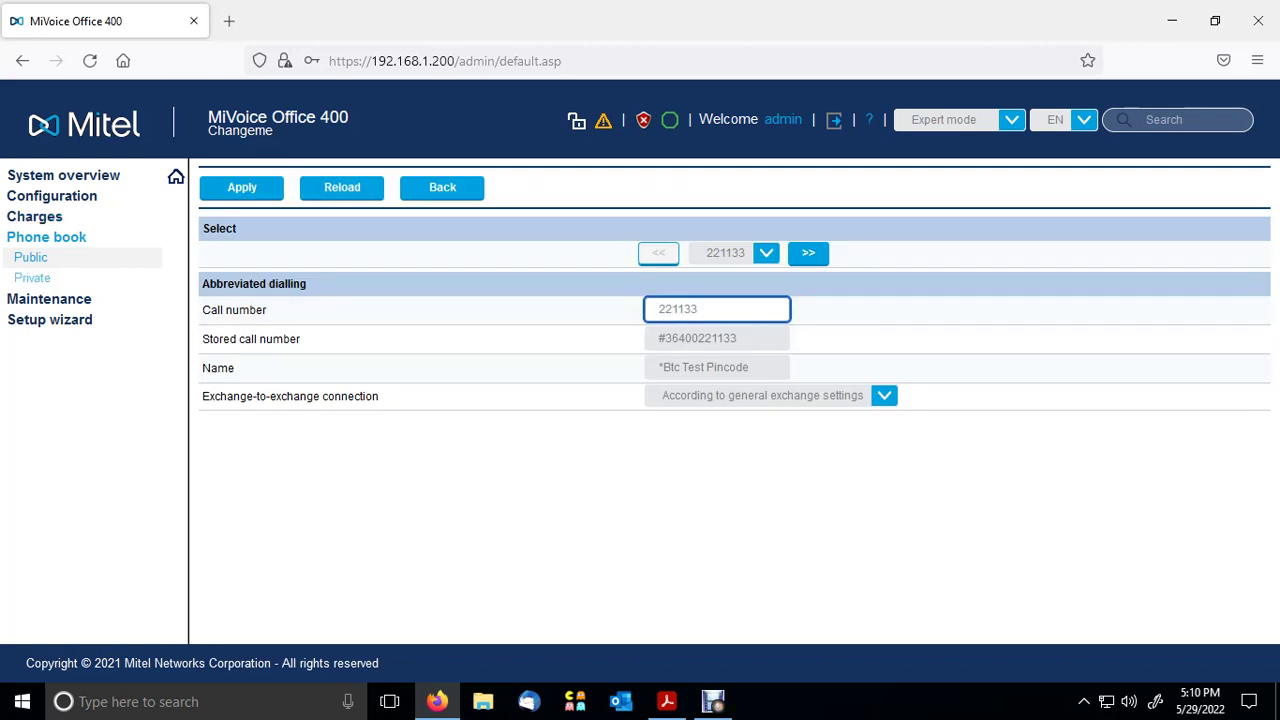
click(30, 257)
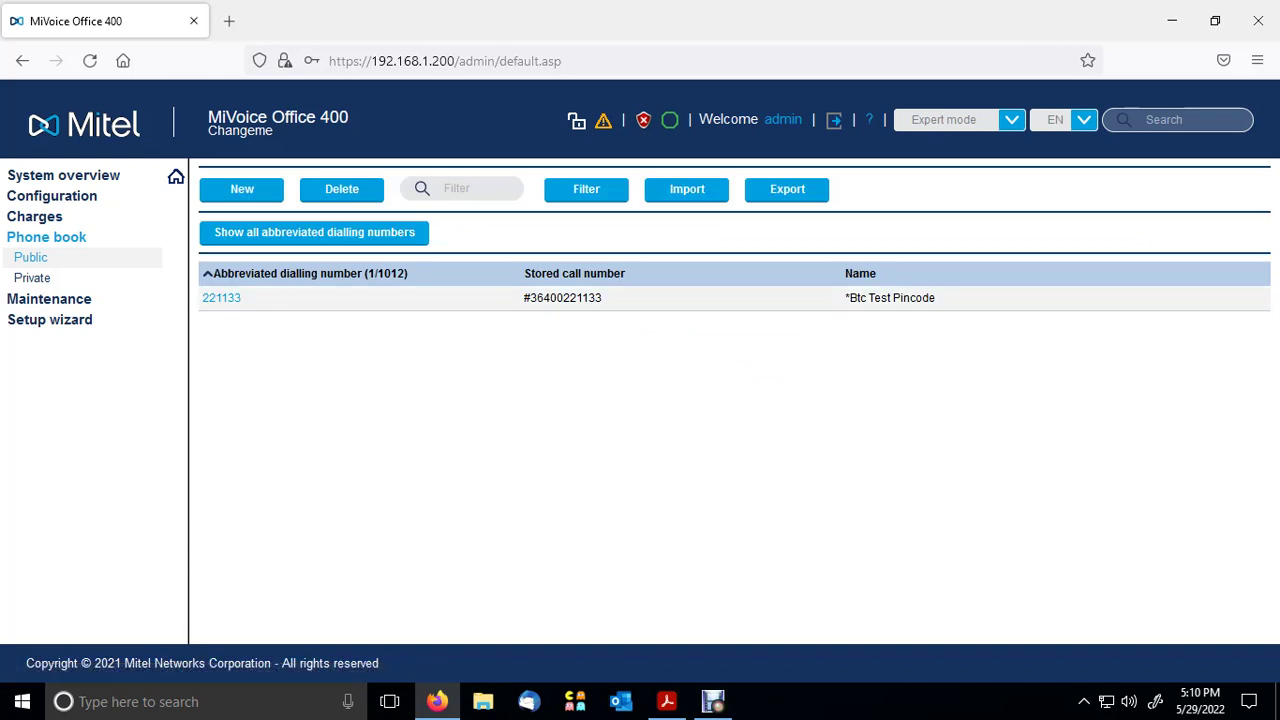
click(341, 189)
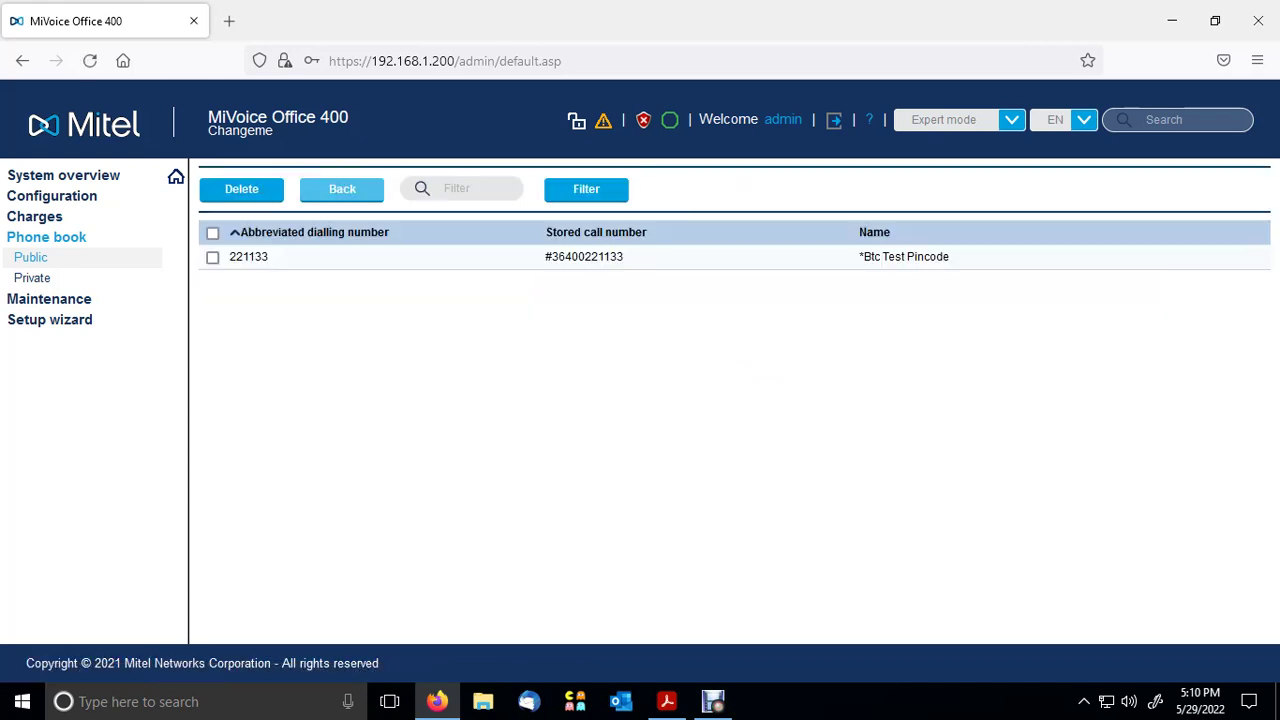
click(212, 257)
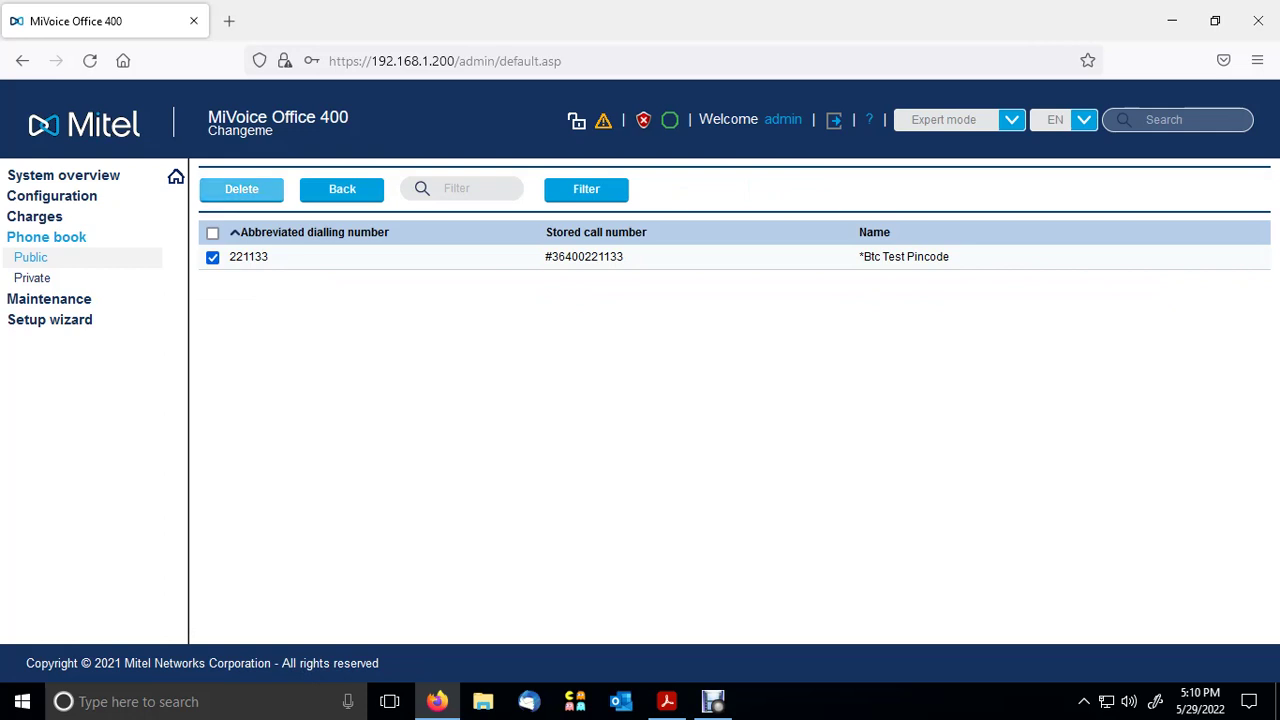
click(241, 189)
click(723, 411)
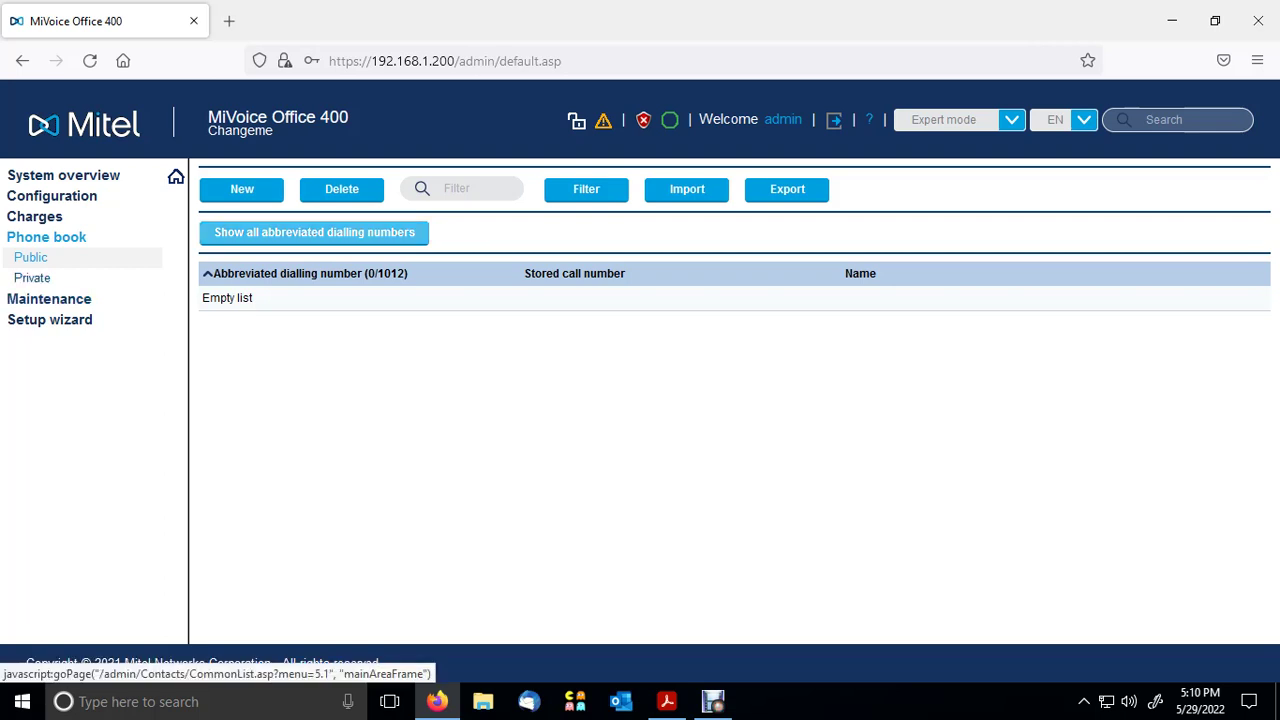
- Create a new public phone book entry and replace the suggested call number with 221133
click(242, 189)
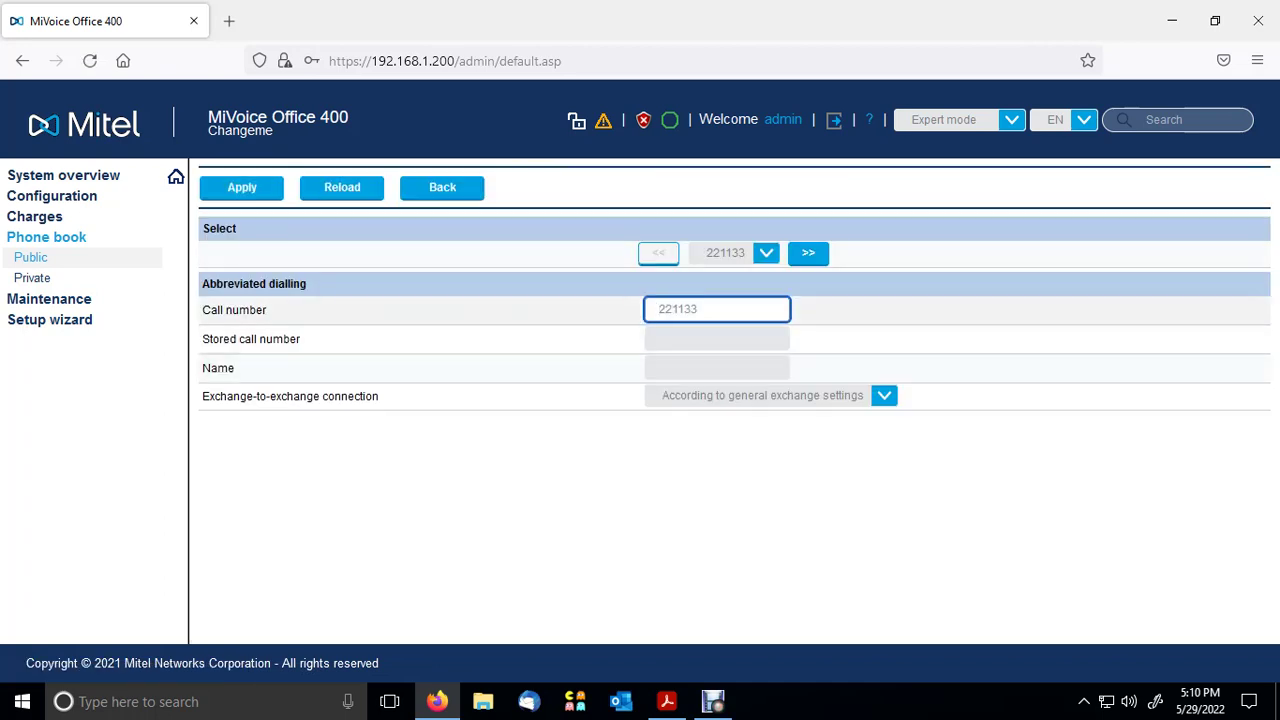
key(shift+Left)
key(shift+Left)
key(shift+Left)
key(shift+Left)
key(shift+Left)
key(shift+Left)
key(BackSpace)
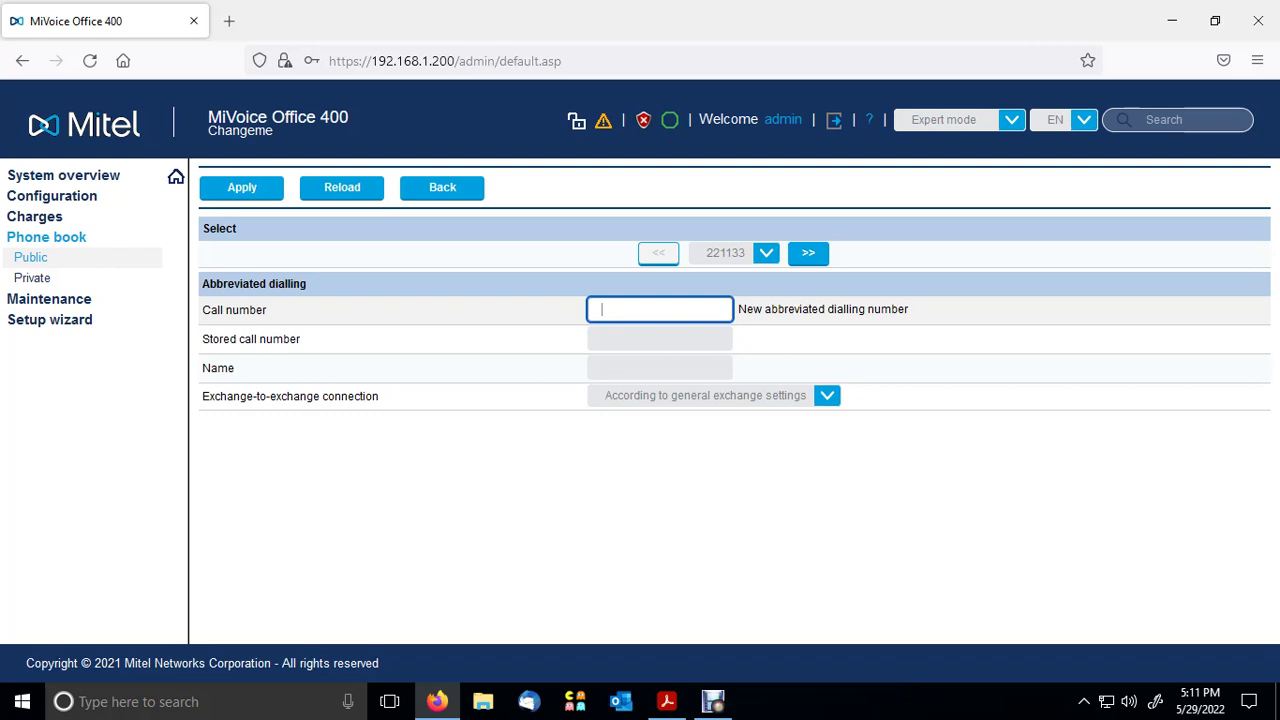
text(221133)
click(659, 339)
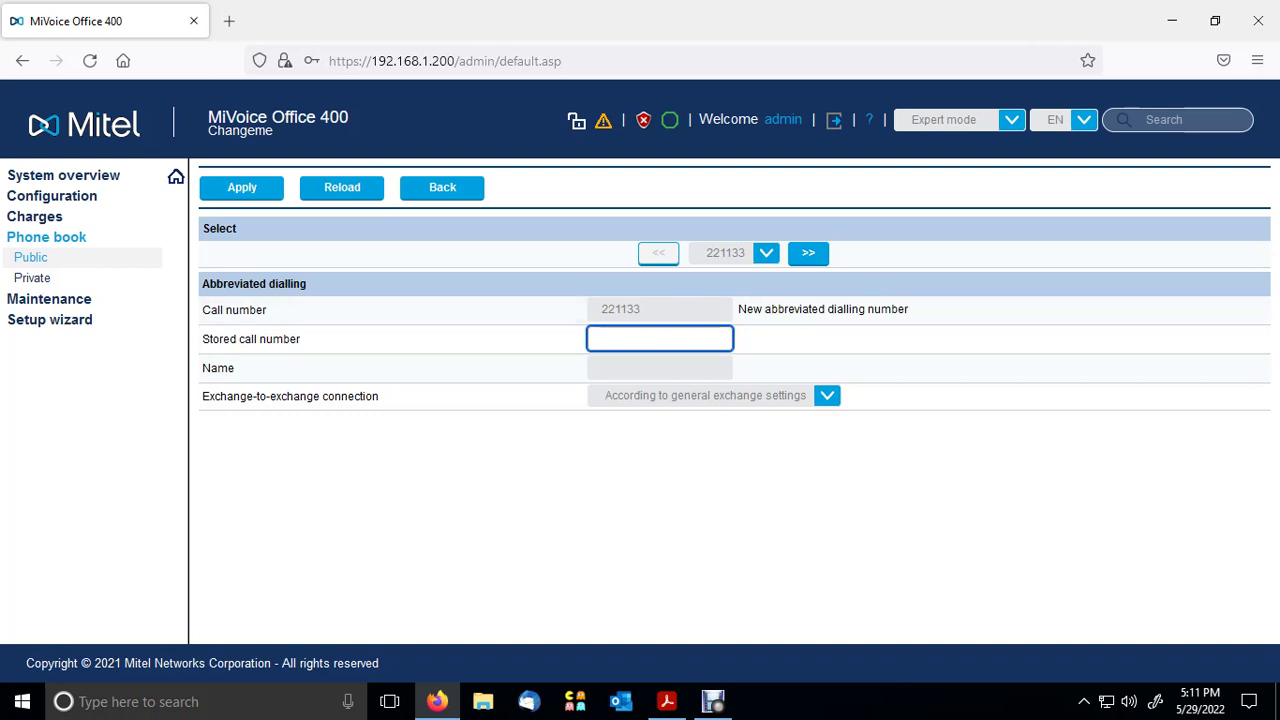
click(660, 309)
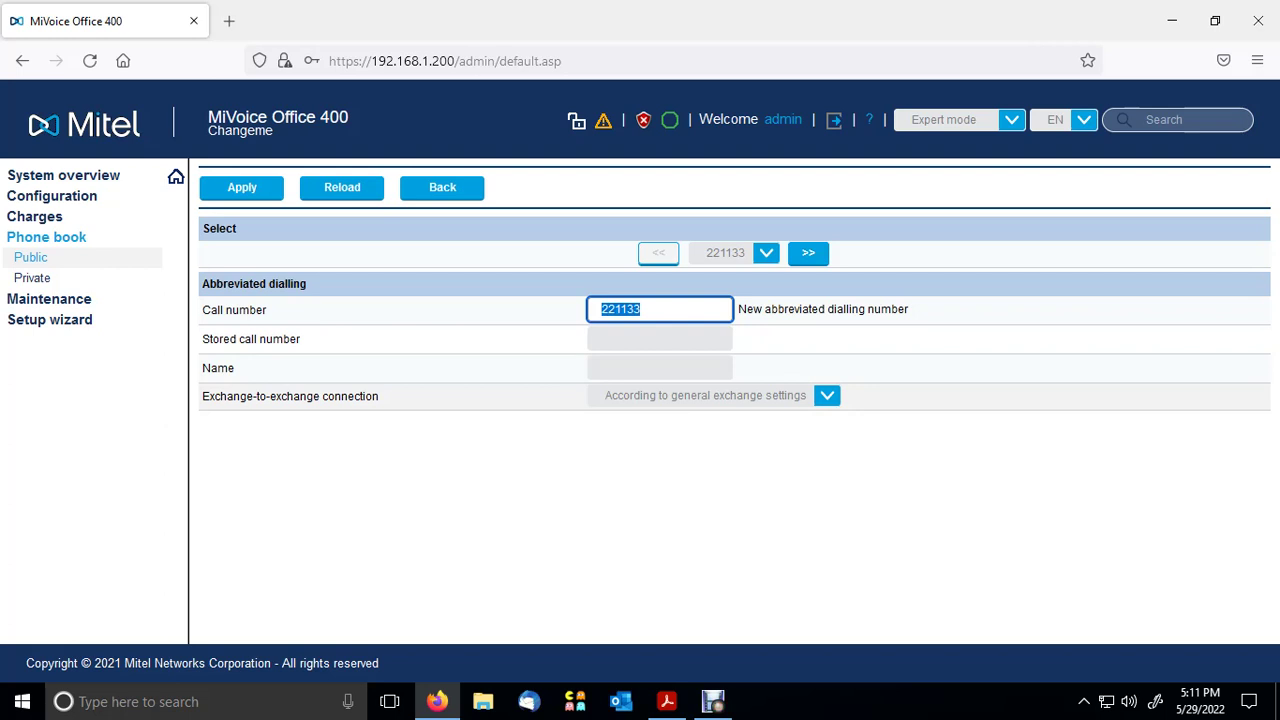
click(659, 339)
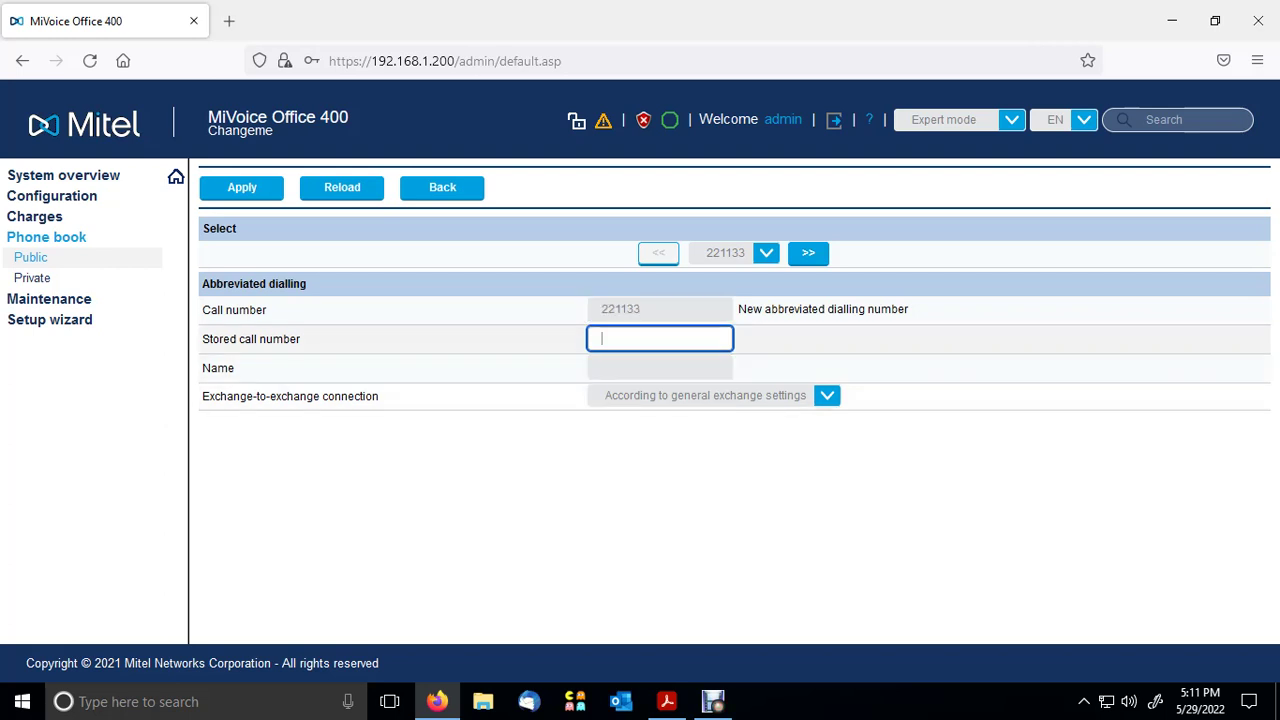
text(#36)
key(ctrl+a)
click(623, 339)
text(401)
key(shift+Left)
key(shift+Left)
key(shift+Left)
key(Right)
text(221133)
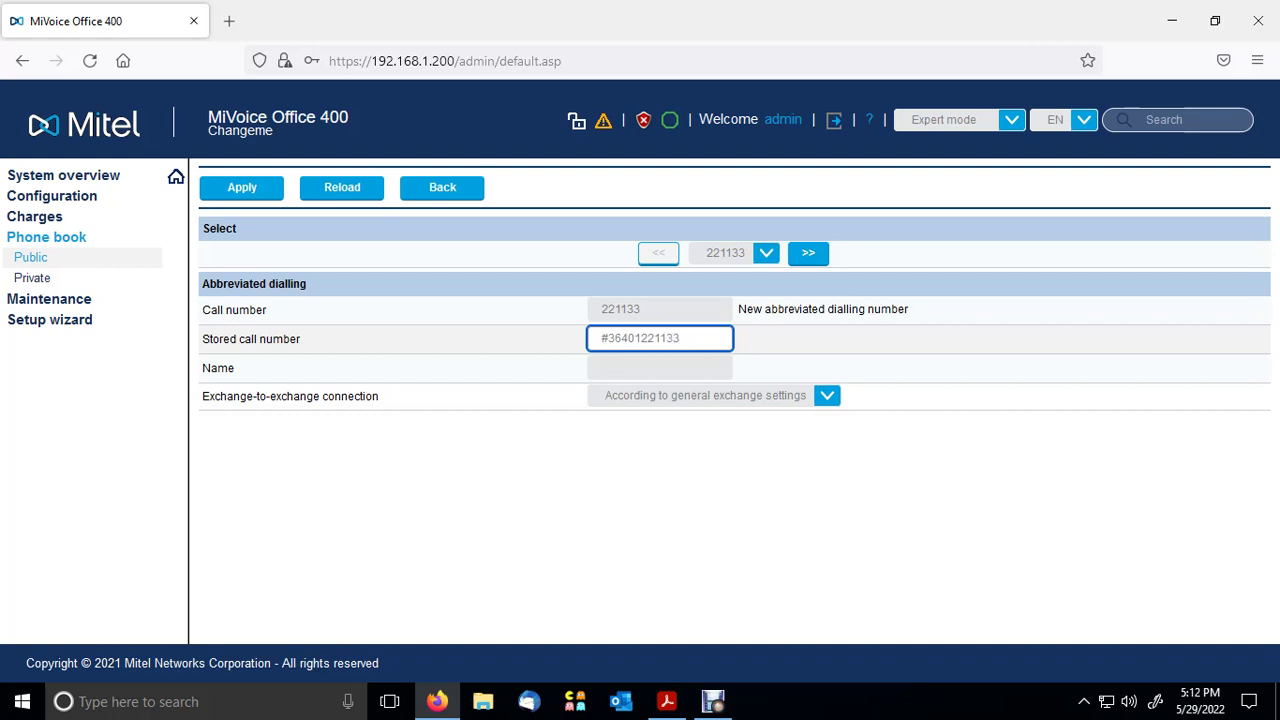
- Check the #36, 401 and 221133 parts of the stored number against the call number
key(shift+Left)
key(shift+Left)
key(shift+Left)
key(shift+Left)
key(shift+Left)
key(shift+Left)
key(End)
click(622, 338)
key(shift+Home)
key(Right)
key(shift+Right)
key(shift+Right)
key(shift+Right)
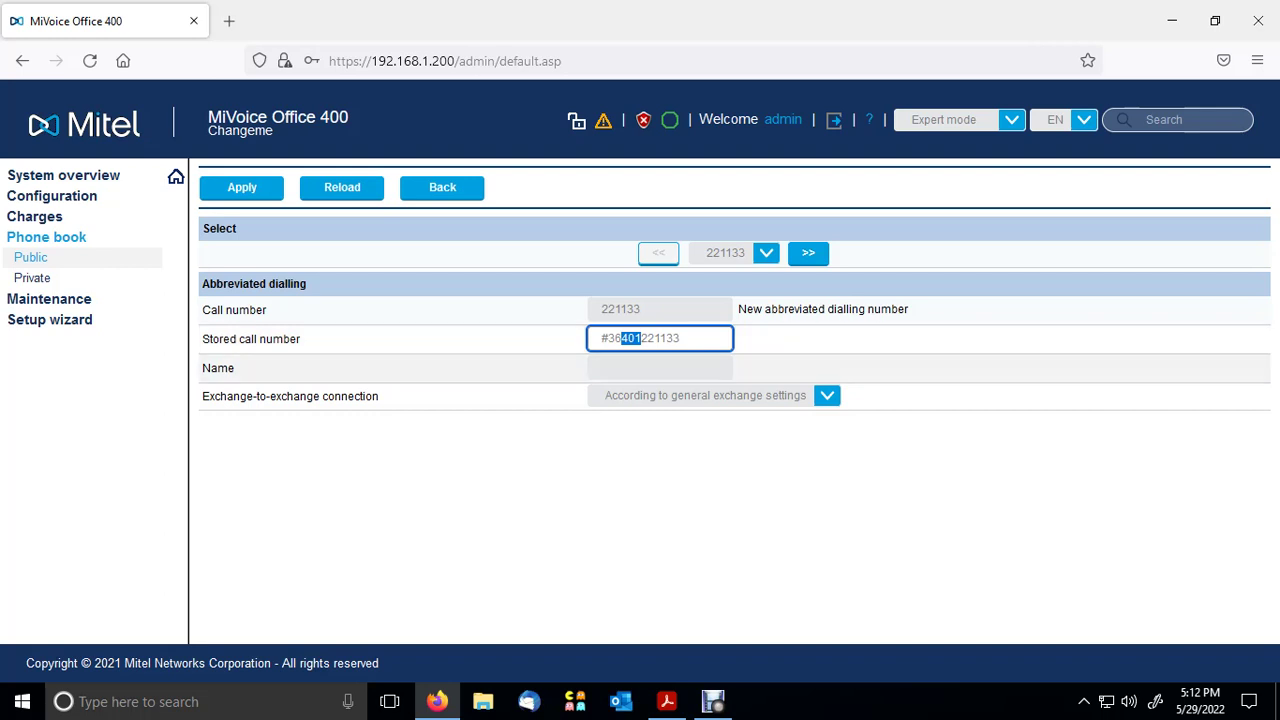
key(End)
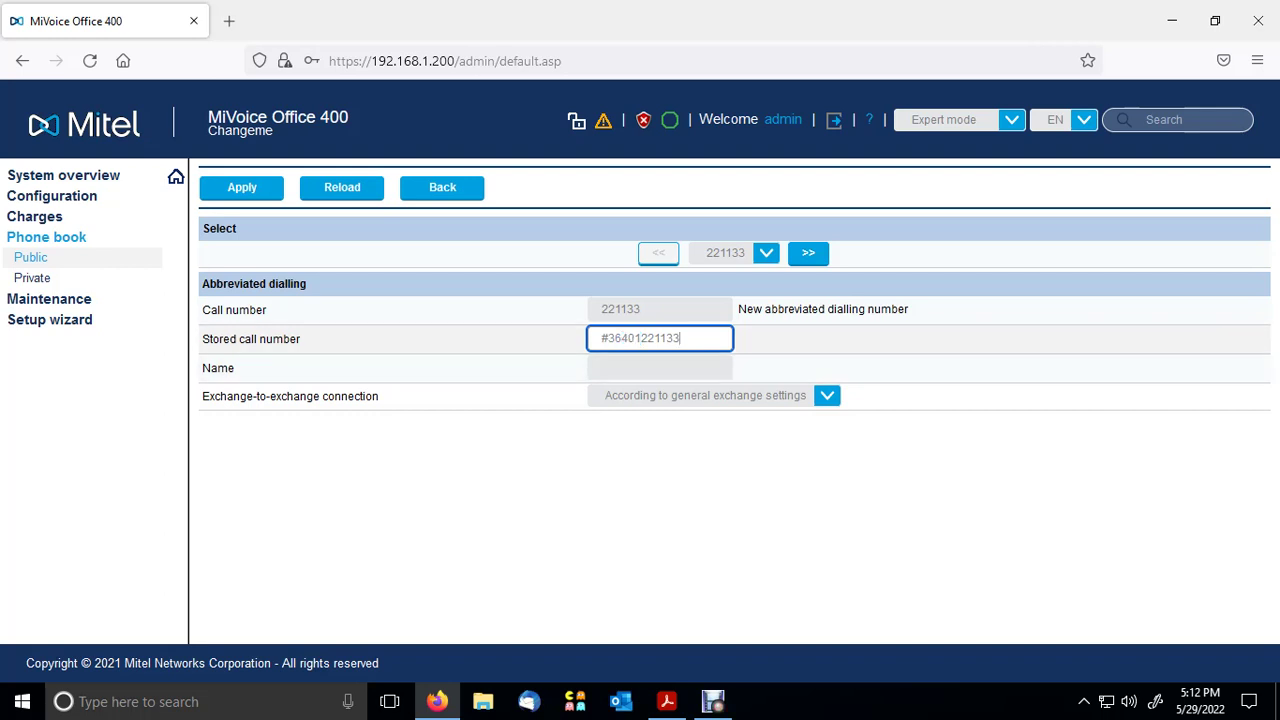
key(shift+Left)
key(shift+Left)
key(shift+Left)
key(shift+Left)
key(shift+Left)
key(shift+Left)
click(641, 309)
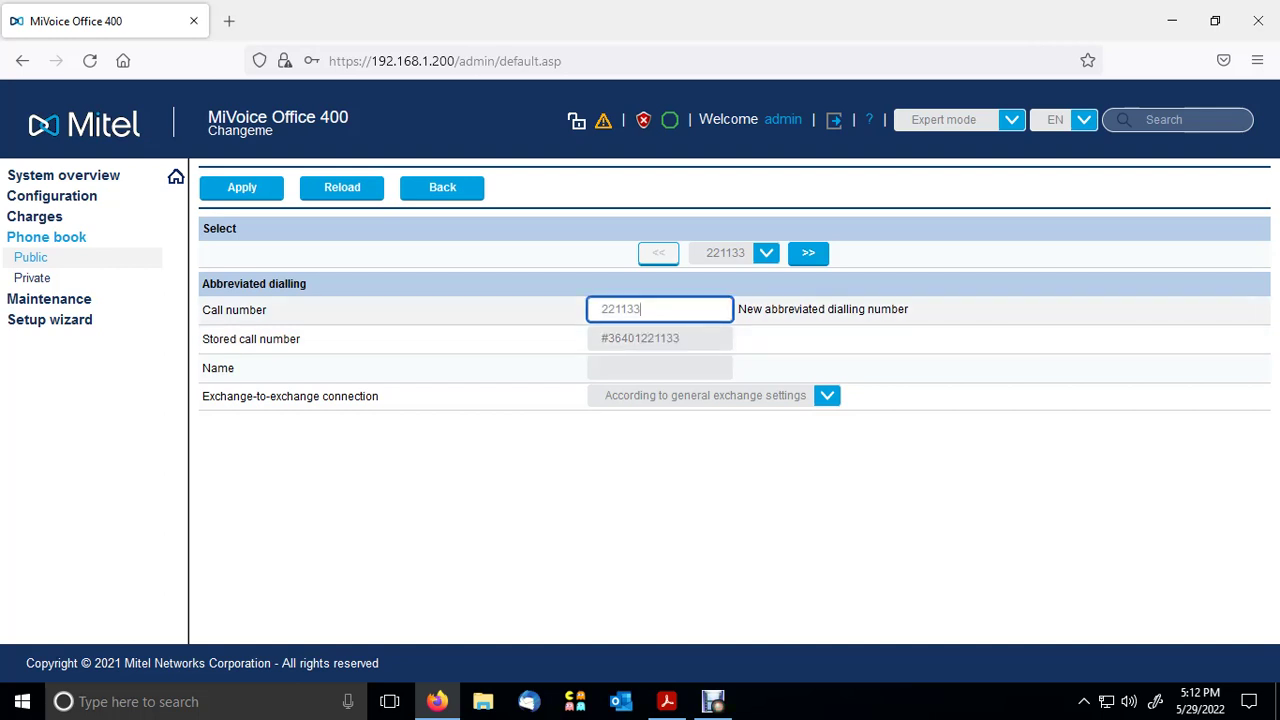
key(shift+Left)
key(shift+Left)
key(shift+Left)
key(shift+Left)
key(shift+Left)
key(shift+Left)
click(660, 368)
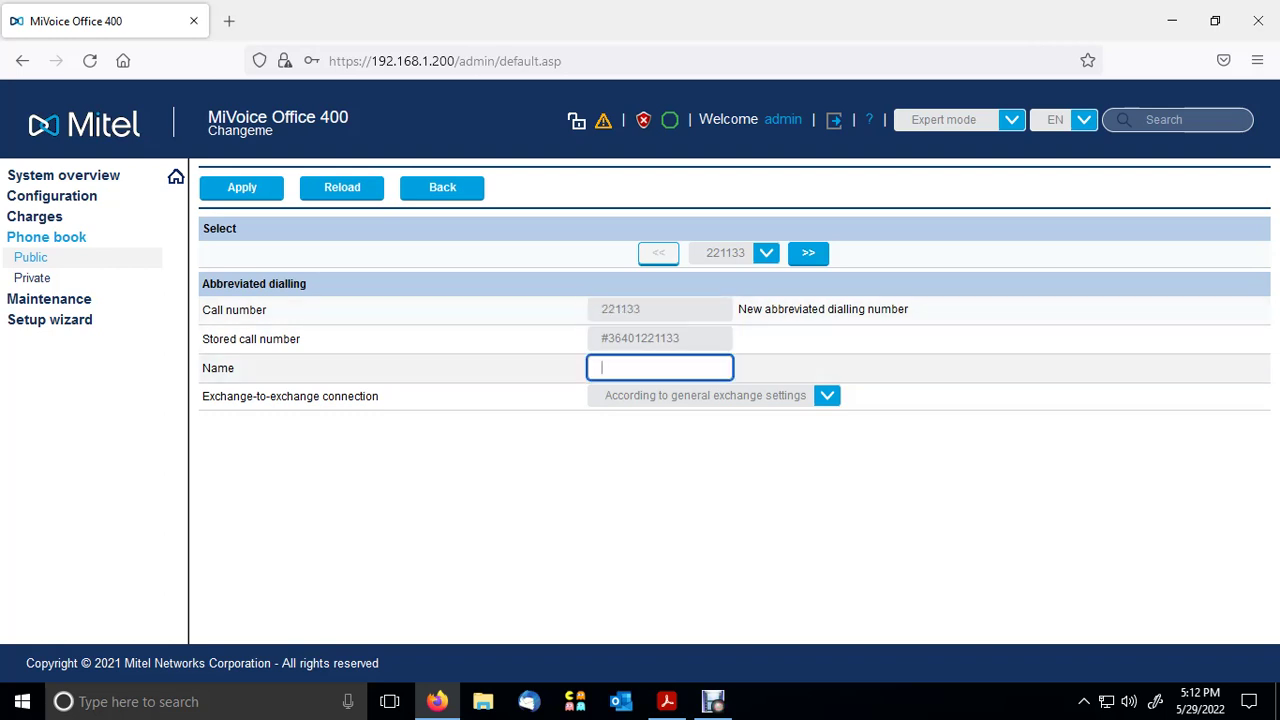
- Enter user 401's name as the entry name and apply to save abbreviated dial 221133
text(**Eve)
click(241, 187)
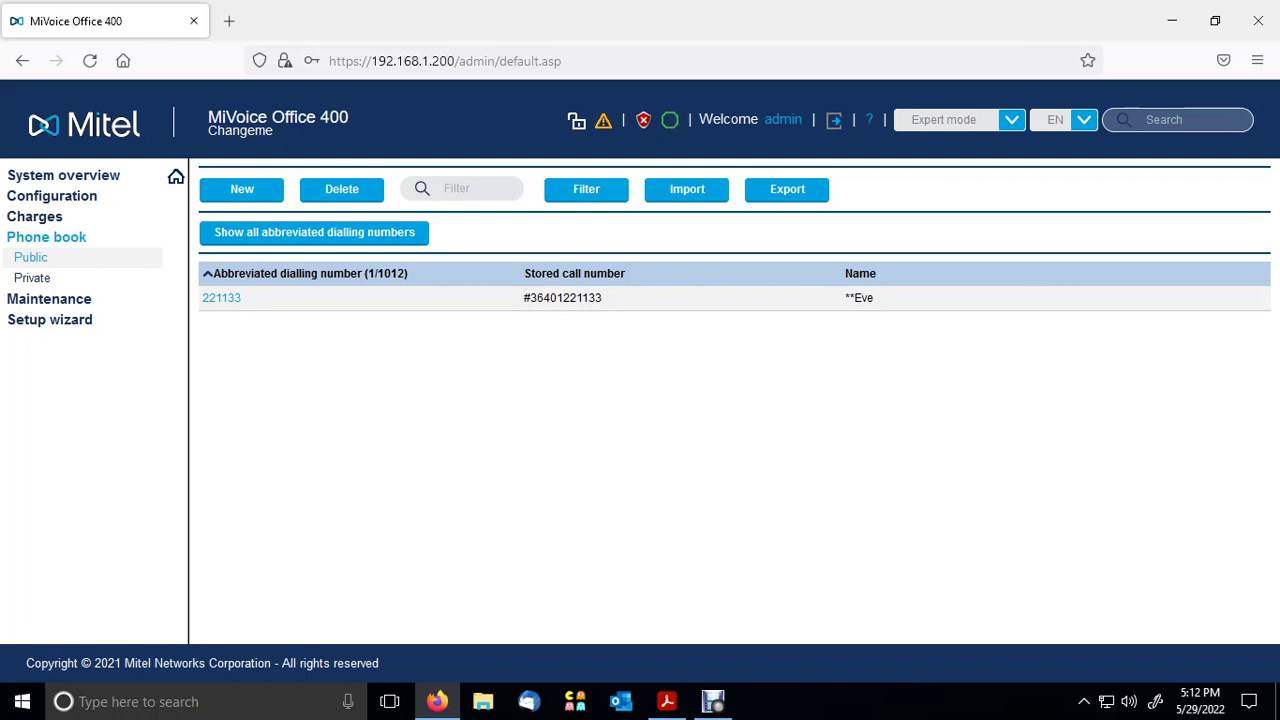
mouse_move(543, 298)
mouse_down()
mouse_move(523, 298)
mouse_move(568, 298)
mouse_move(556, 298)
mouse_up()
click(556, 298)
drag(602, 298, 523, 298)
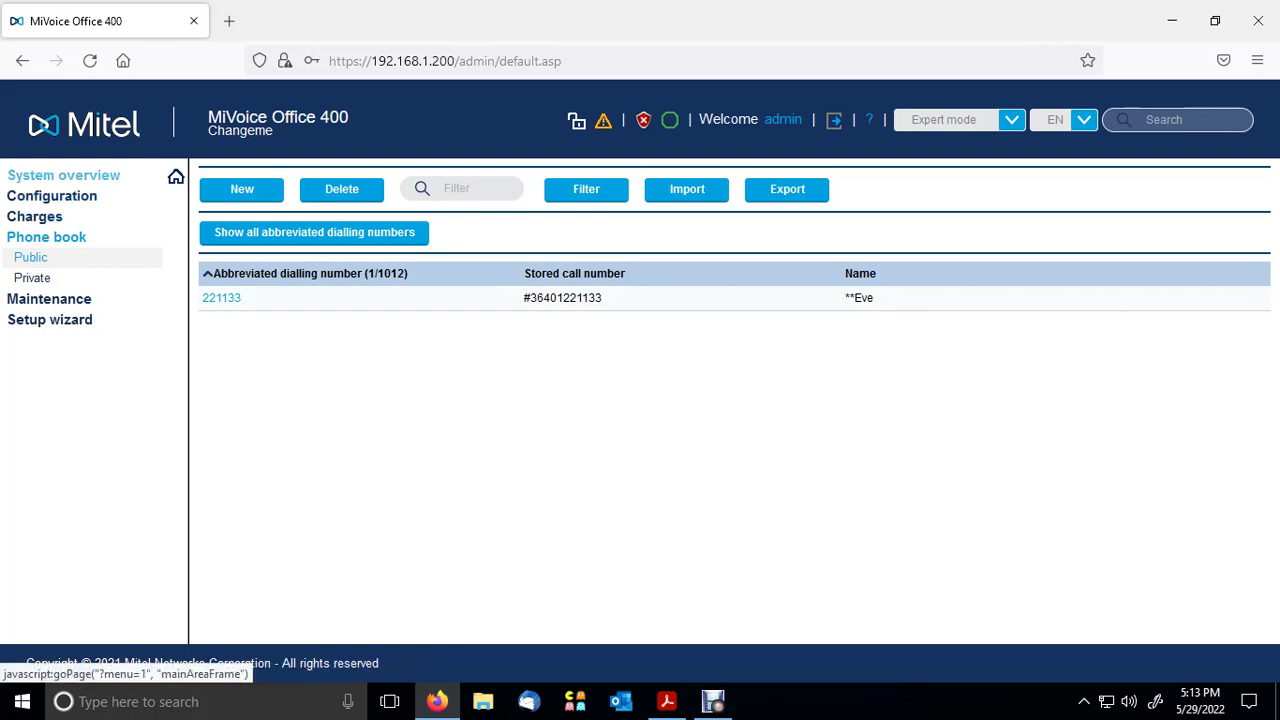
- Open the user list and highlight Reception's call number 200 and permission set 1 - Barred
click(52, 196)
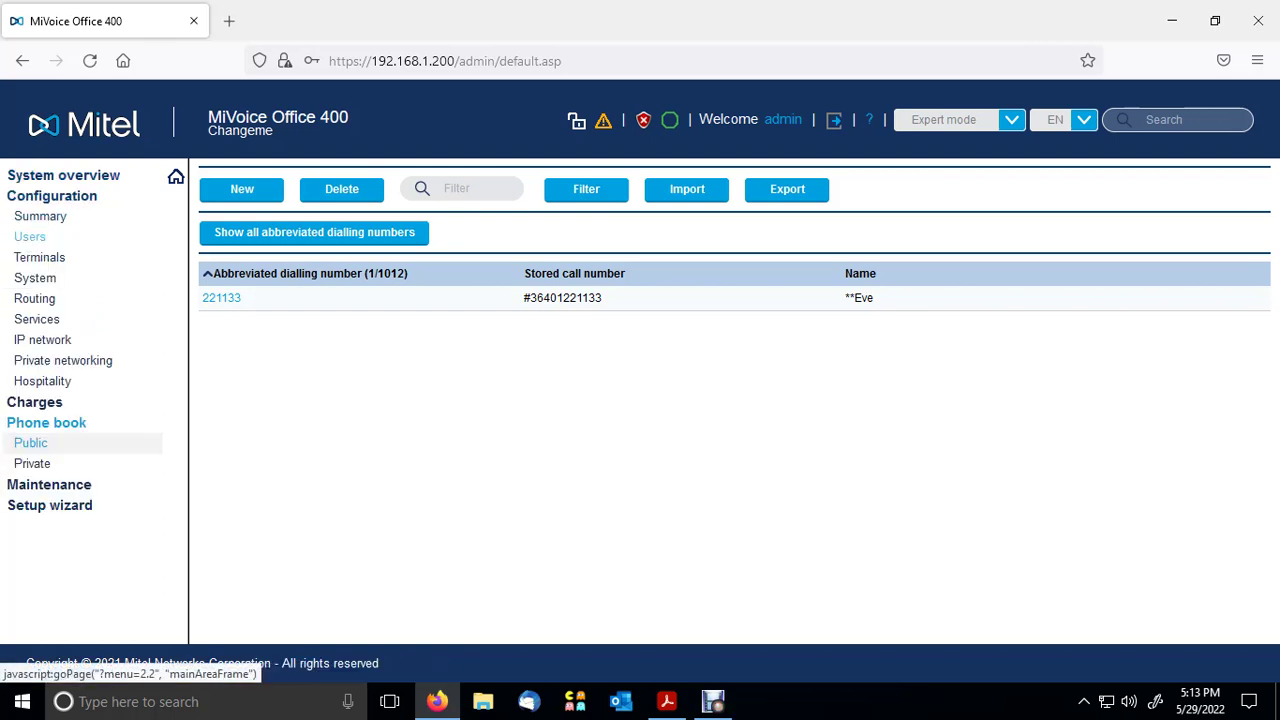
click(29, 236)
click(43, 257)
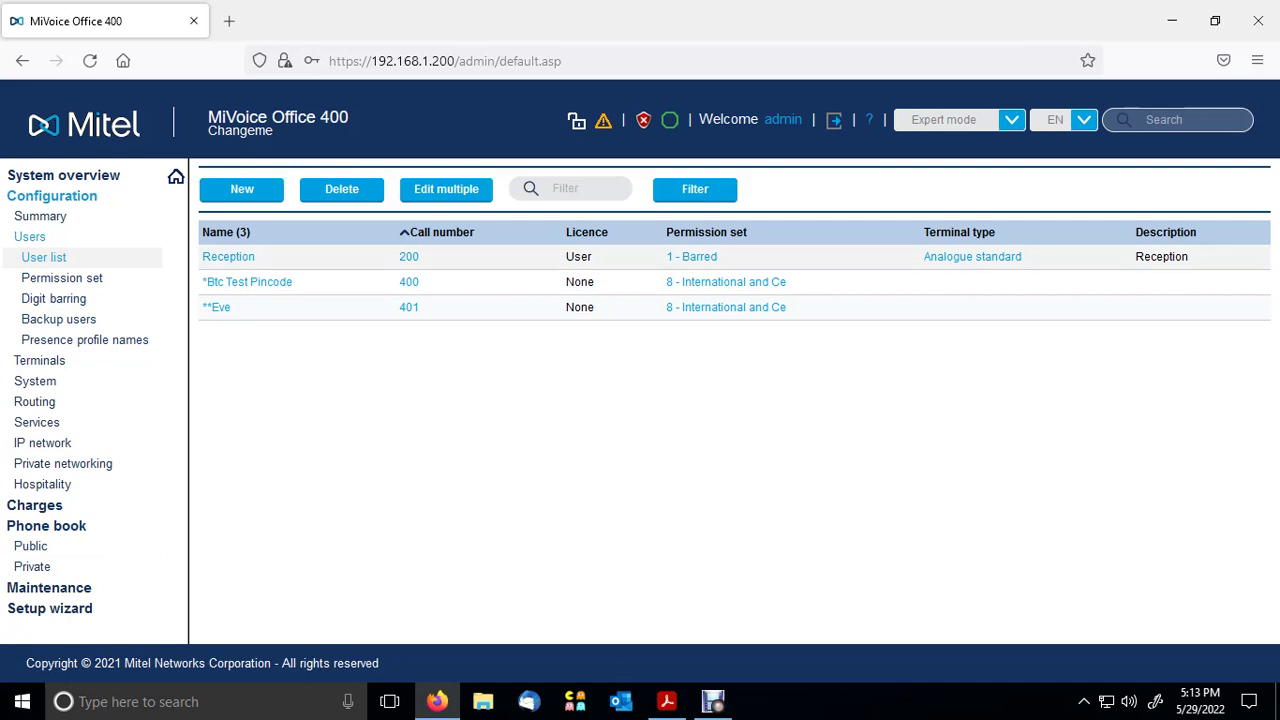
drag(718, 257, 666, 257)
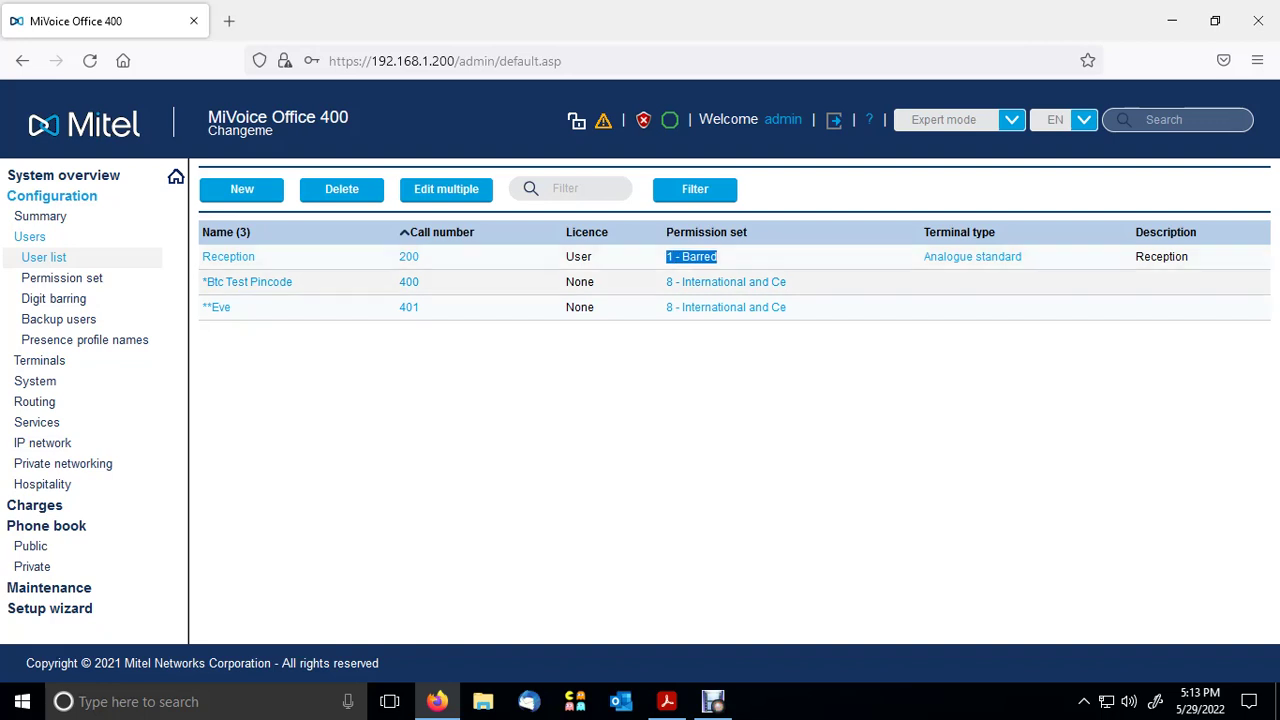
drag(420, 257, 398, 257)
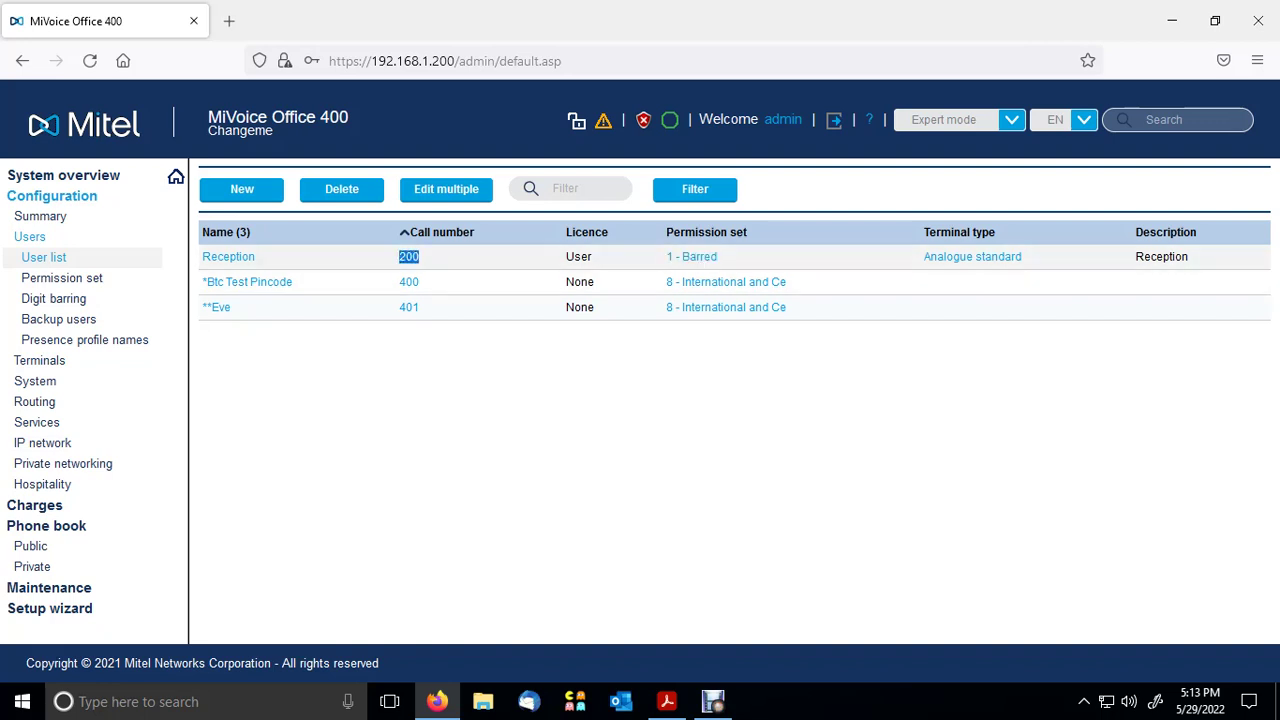
drag(255, 257, 202, 232)
click(700, 450)
- Review steps 1 and 2 of the PIN-code guide PDF, highlighting Digit Barring and Permission Sets
click(667, 701)
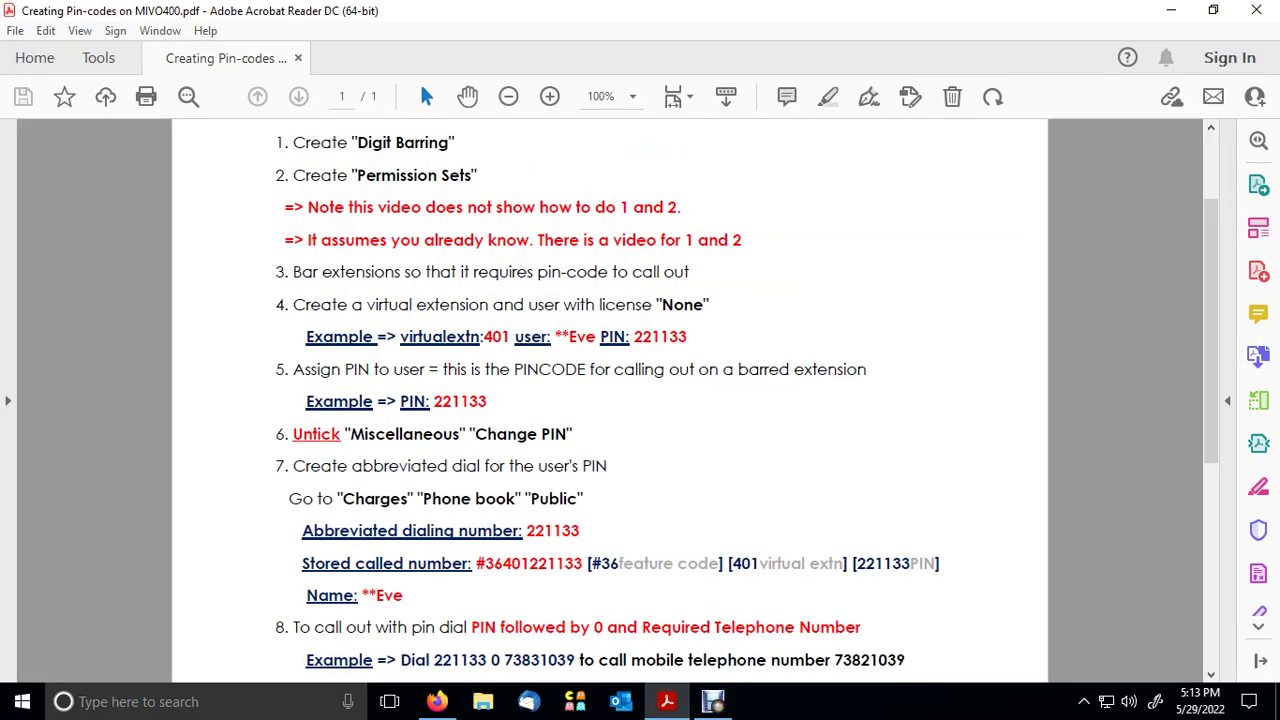
scroll(640, 400, down, 1)
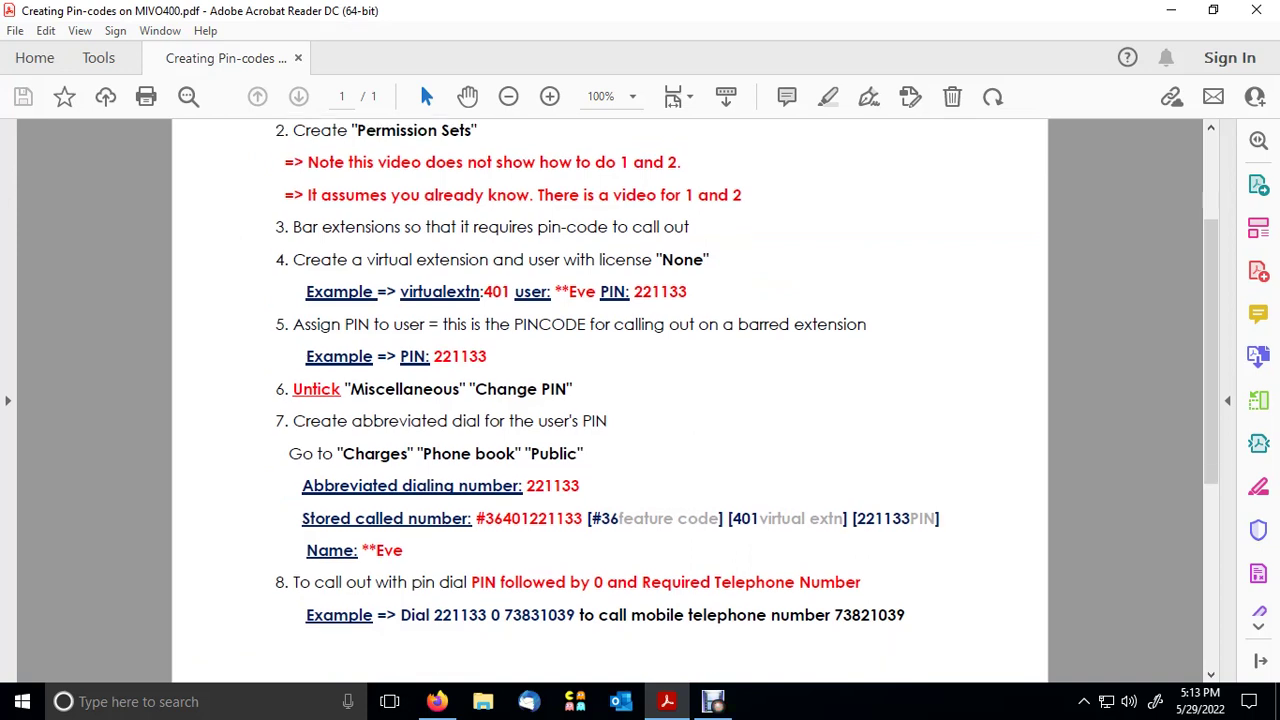
scroll(640, 400, up, 1)
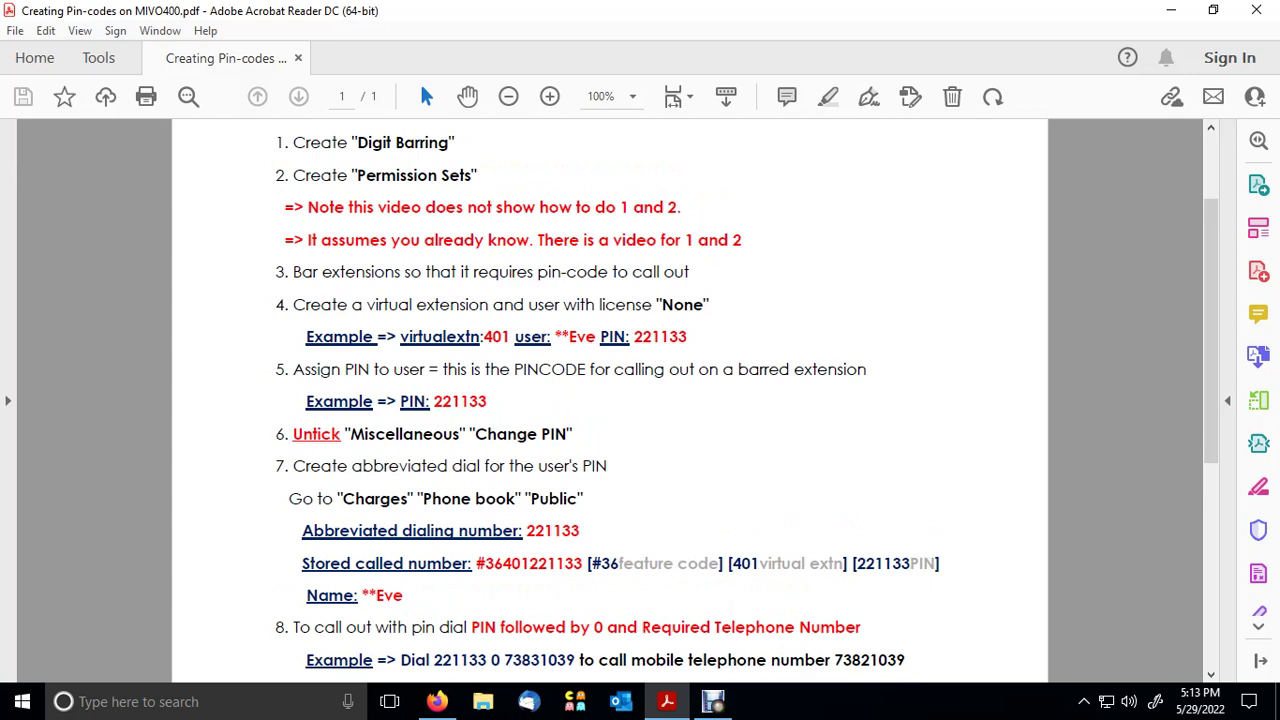
drag(357, 142, 455, 143)
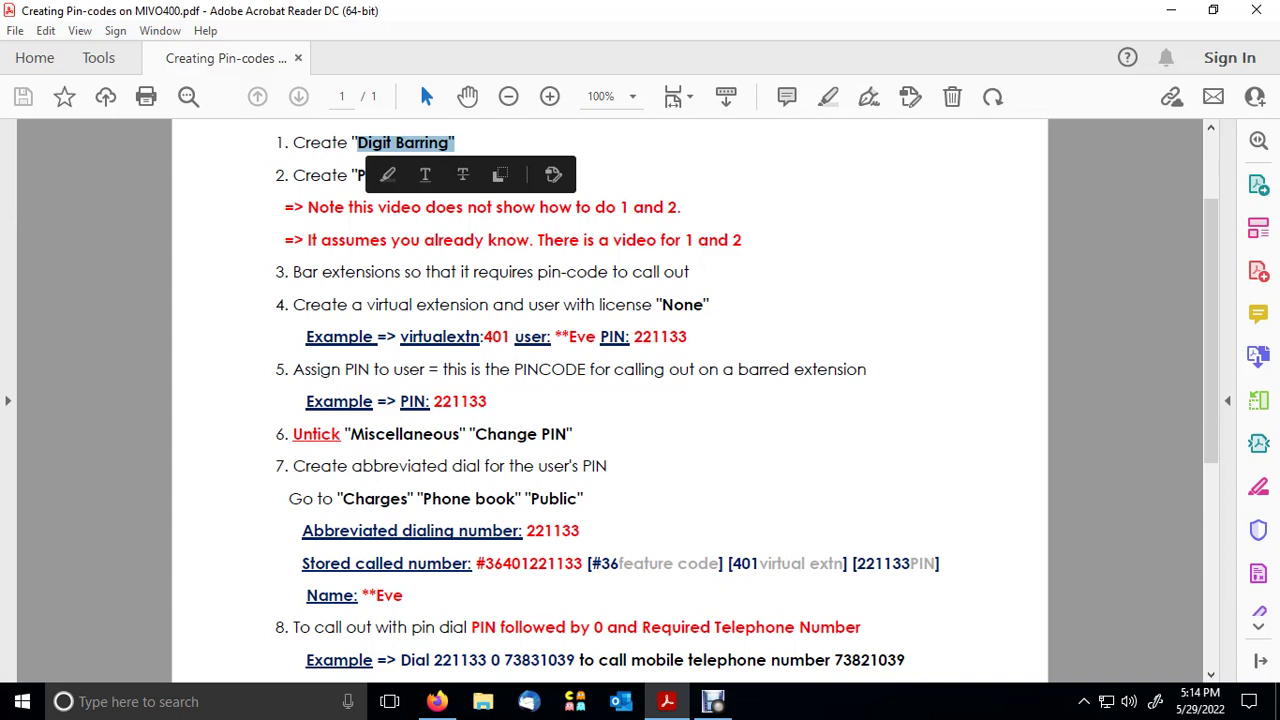
key(Escape)
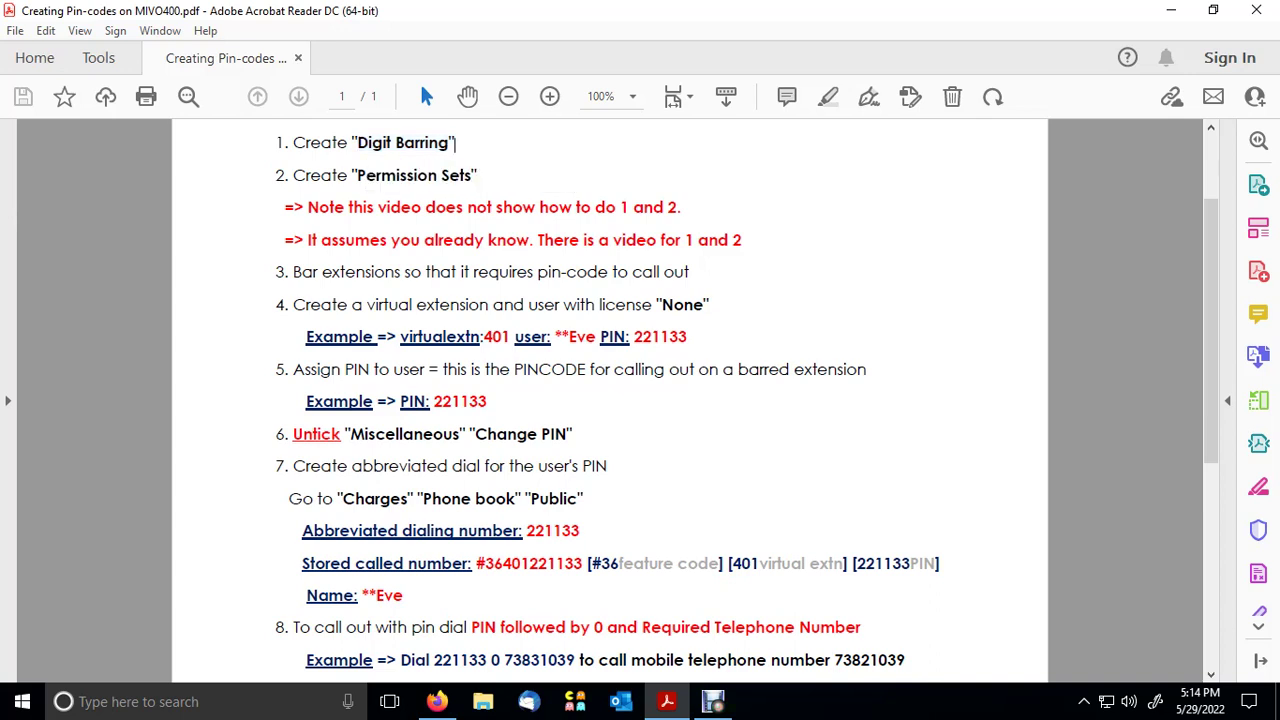
drag(358, 175, 472, 175)
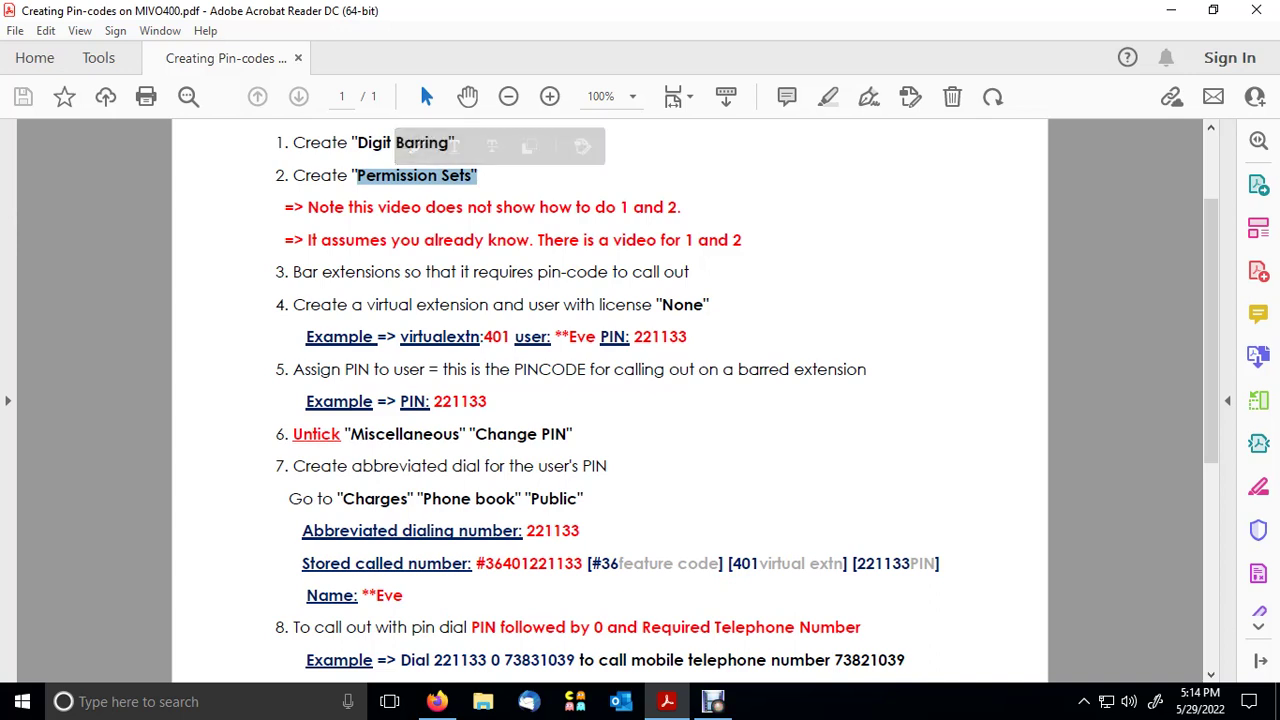
double_click(673, 207)
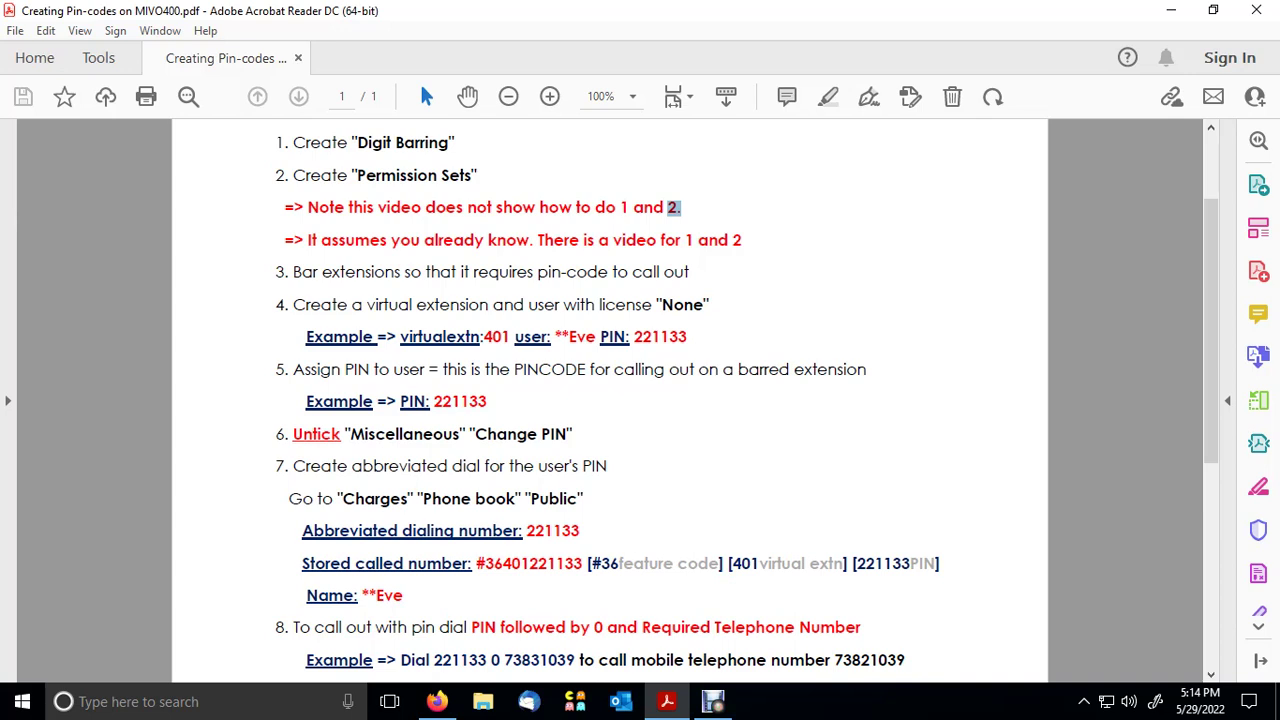
- Highlight the feature code, extension and PIN parts of the guide's stored-number example
key(Escape)
drag(477, 563, 495, 563)
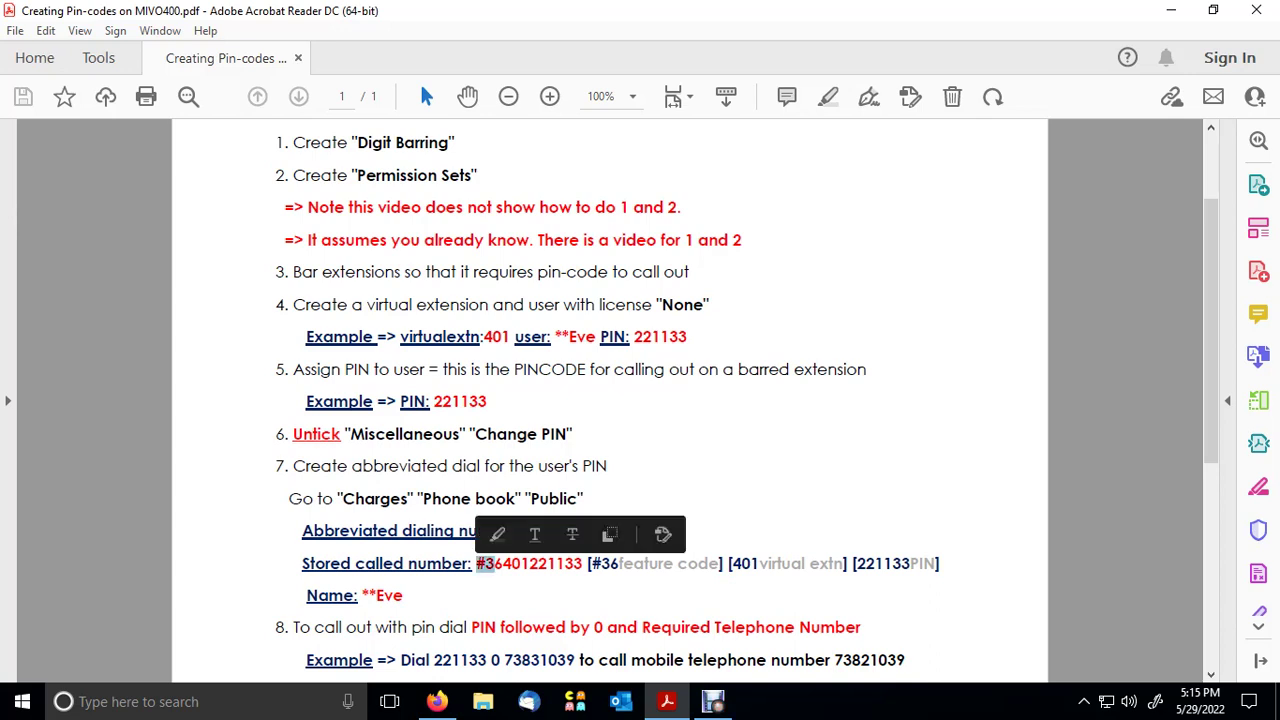
click(490, 563)
drag(512, 565, 530, 565)
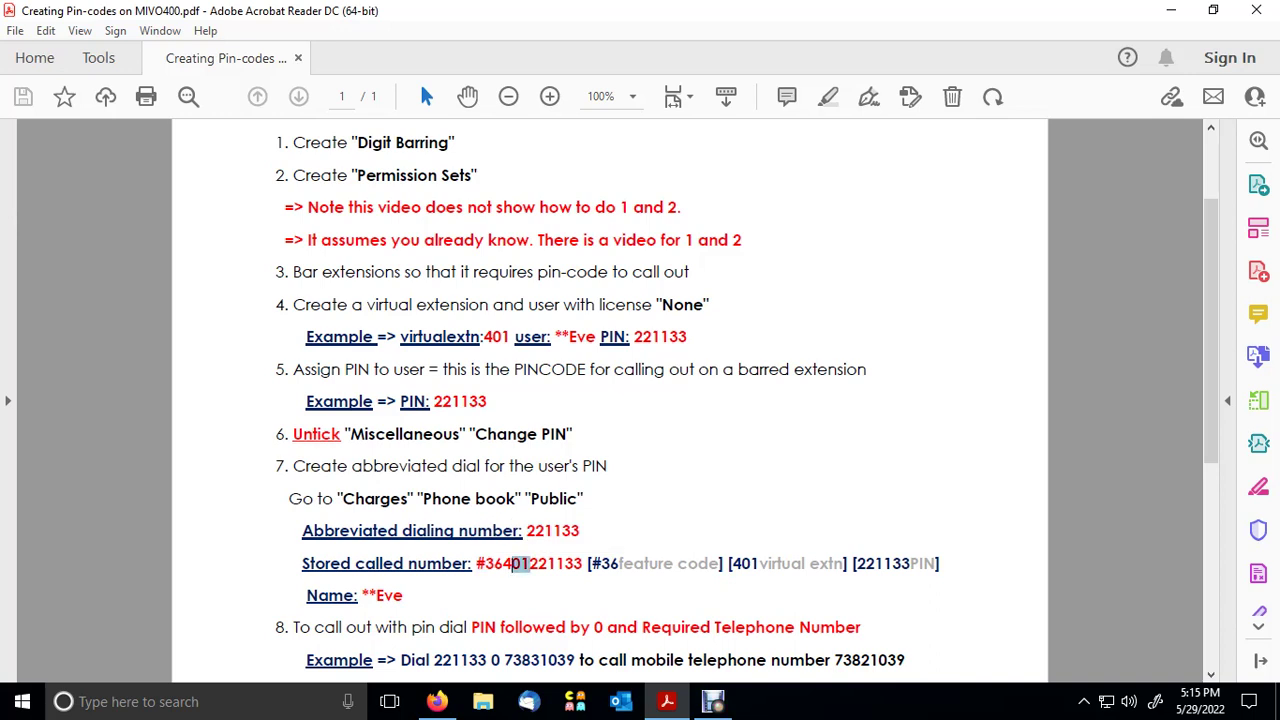
click(530, 565)
drag(538, 565, 575, 565)
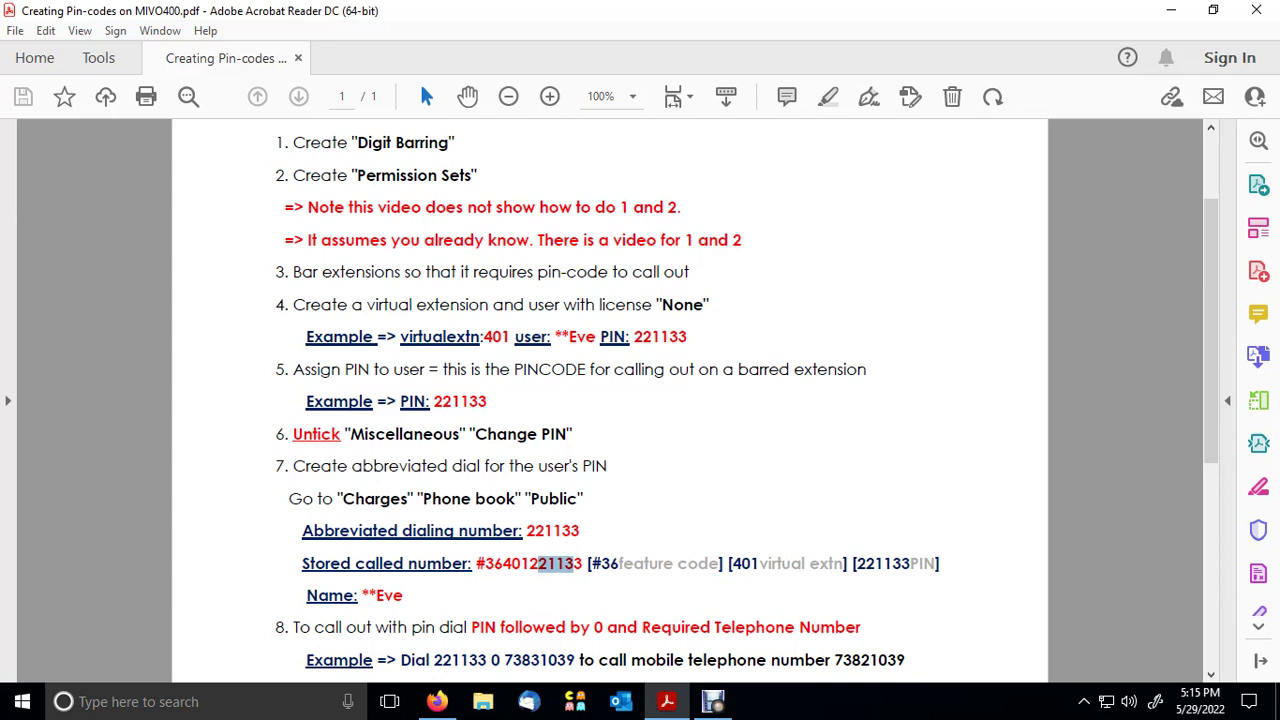
double_click(700, 564)
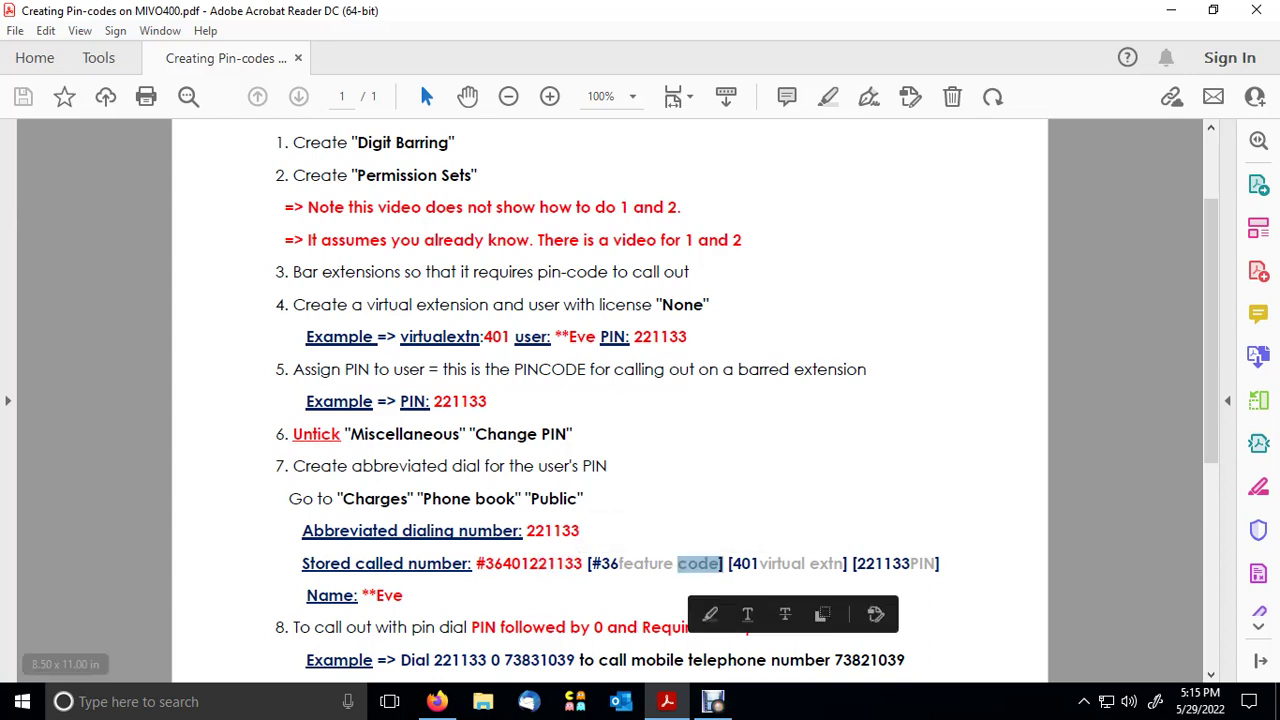
click(66, 640)
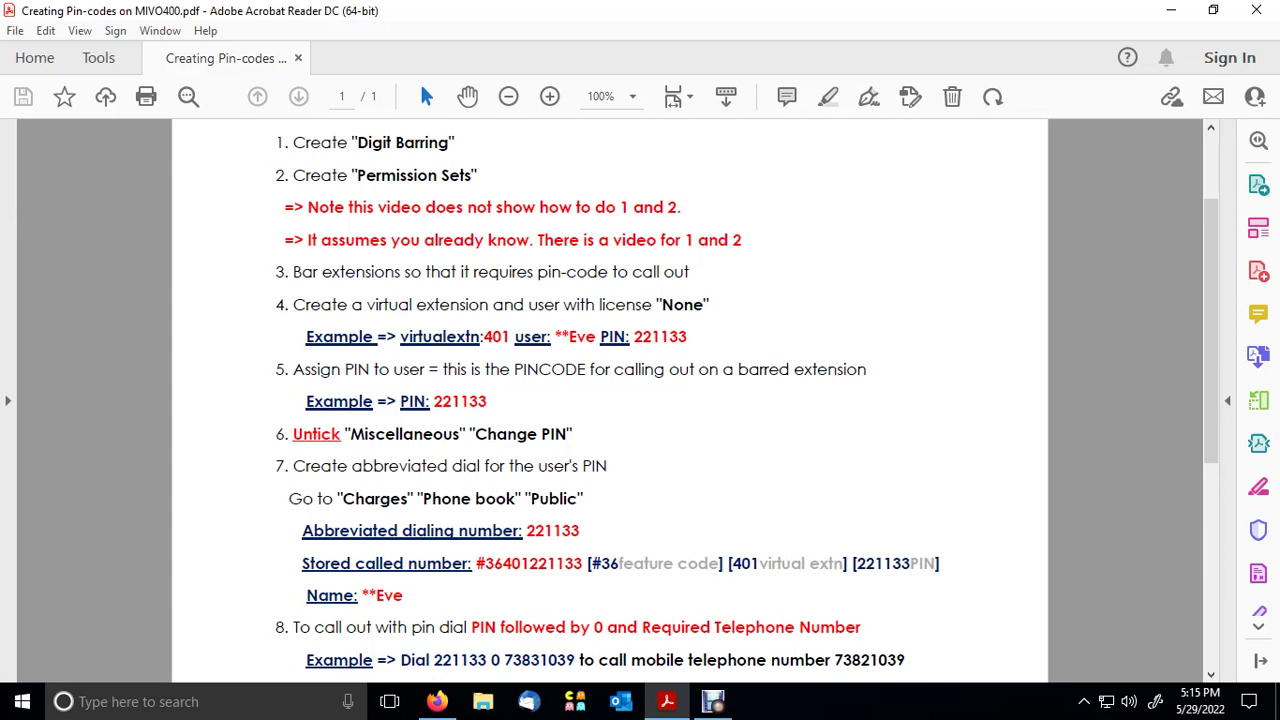
drag(503, 660, 579, 660)
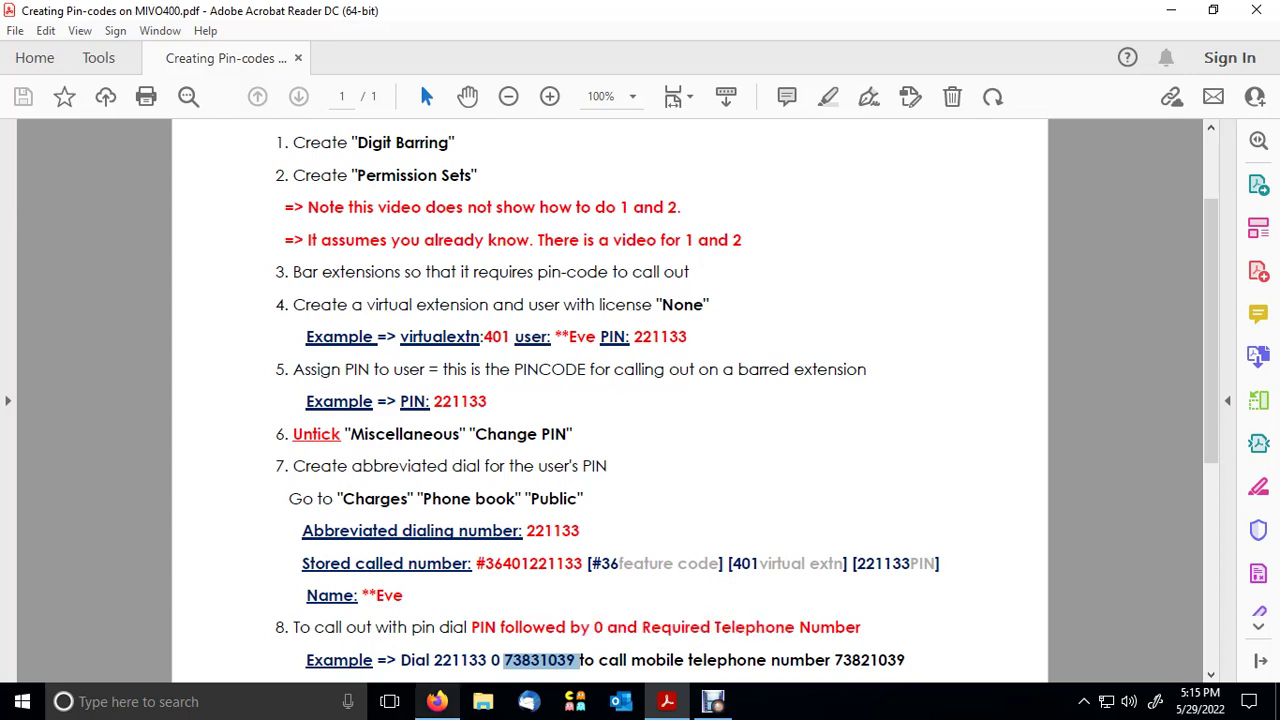
key(alt+Tab)
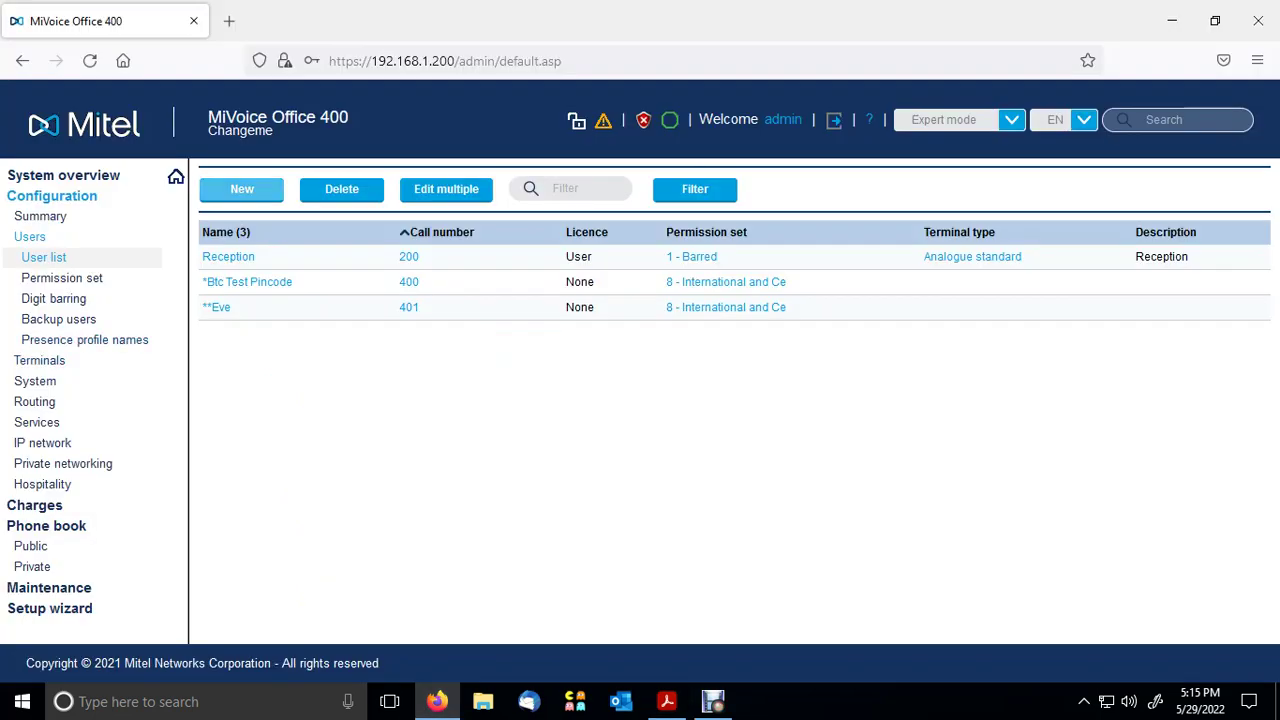
- Add a new user with call number 402 and licence None
click(241, 189)
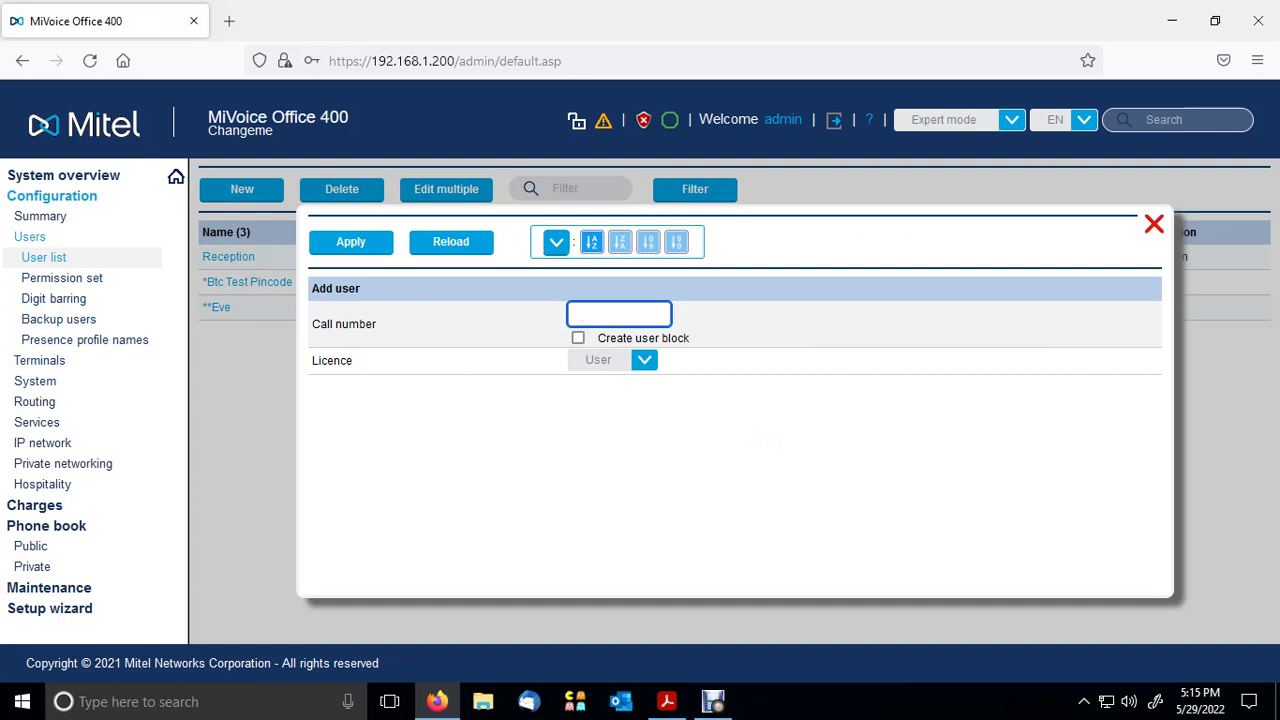
text(402)
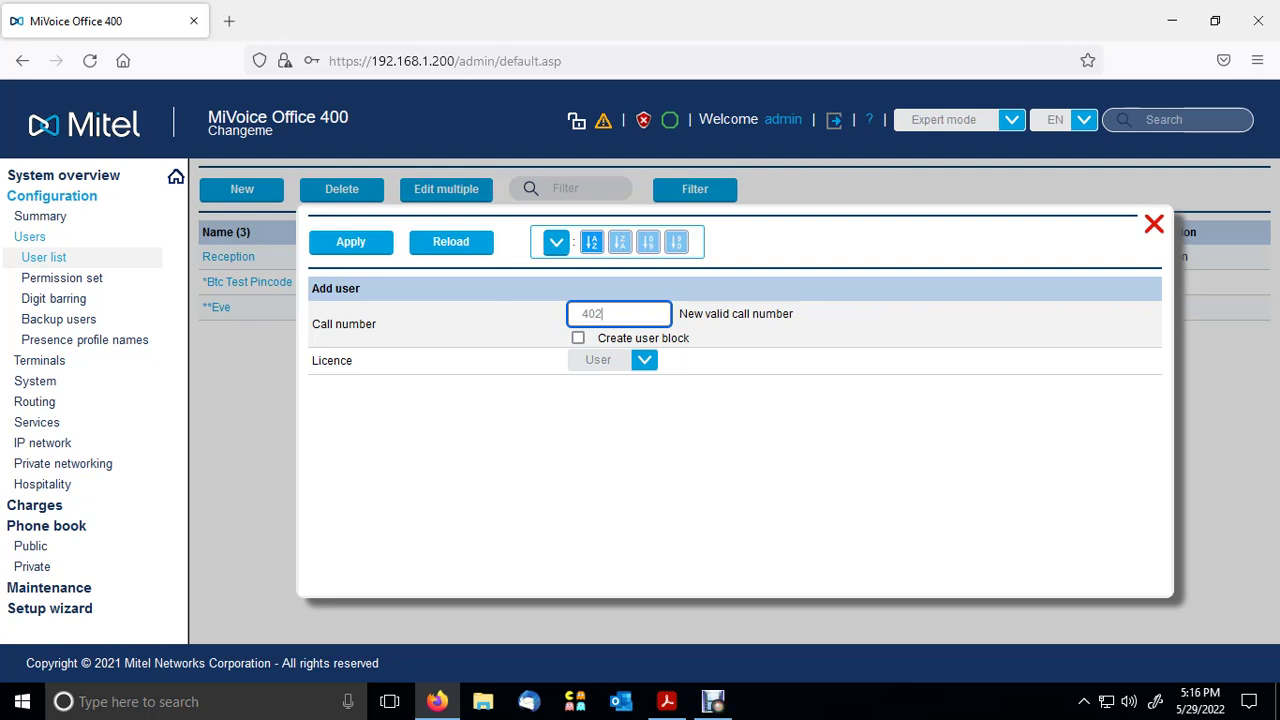
click(612, 360)
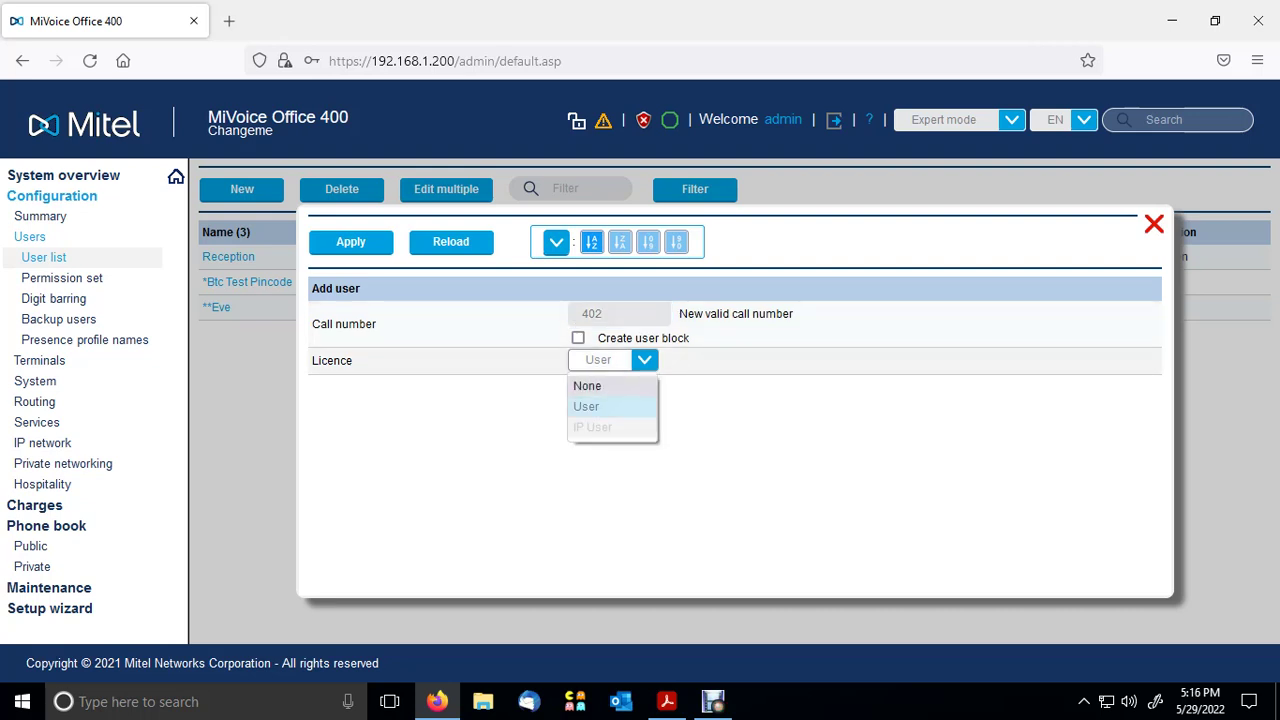
click(590, 387)
key(ctrl+a)
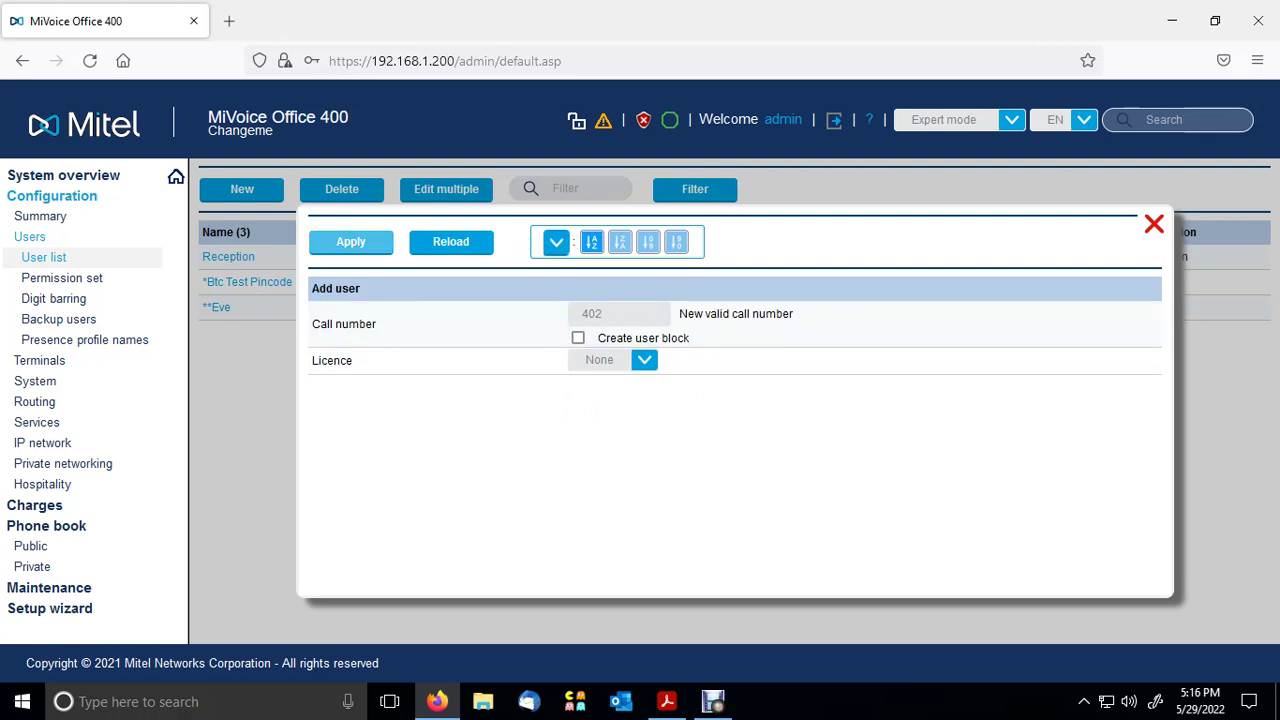
click(351, 242)
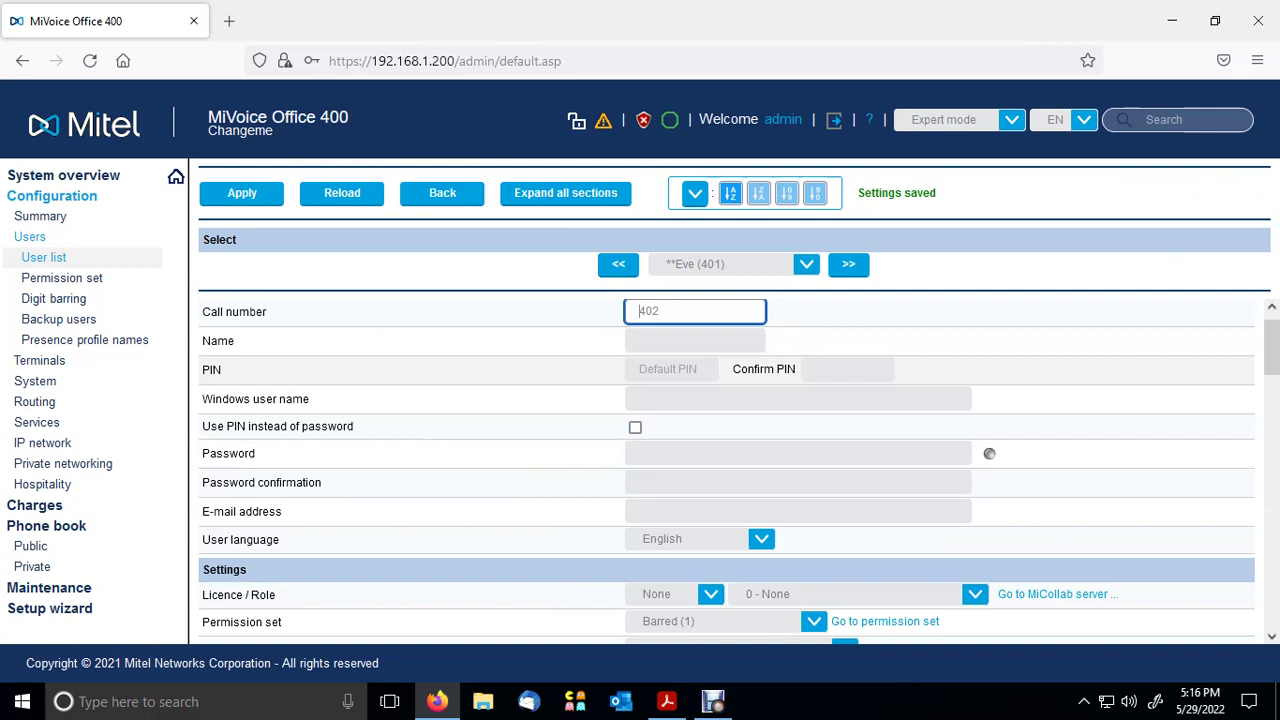
- Enter user 402's name and a confirmed six-digit PIN, and enable PIN instead of password
click(671, 369)
click(695, 341)
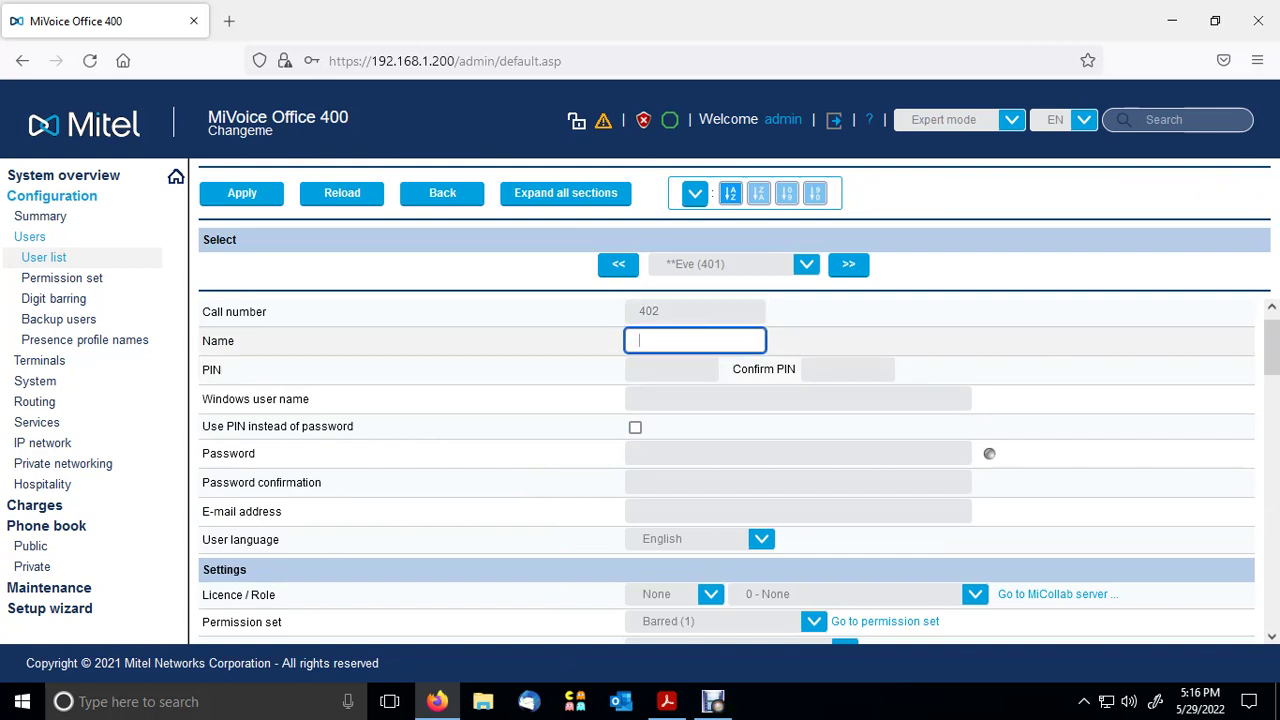
text(**Adam)
key(Tab)
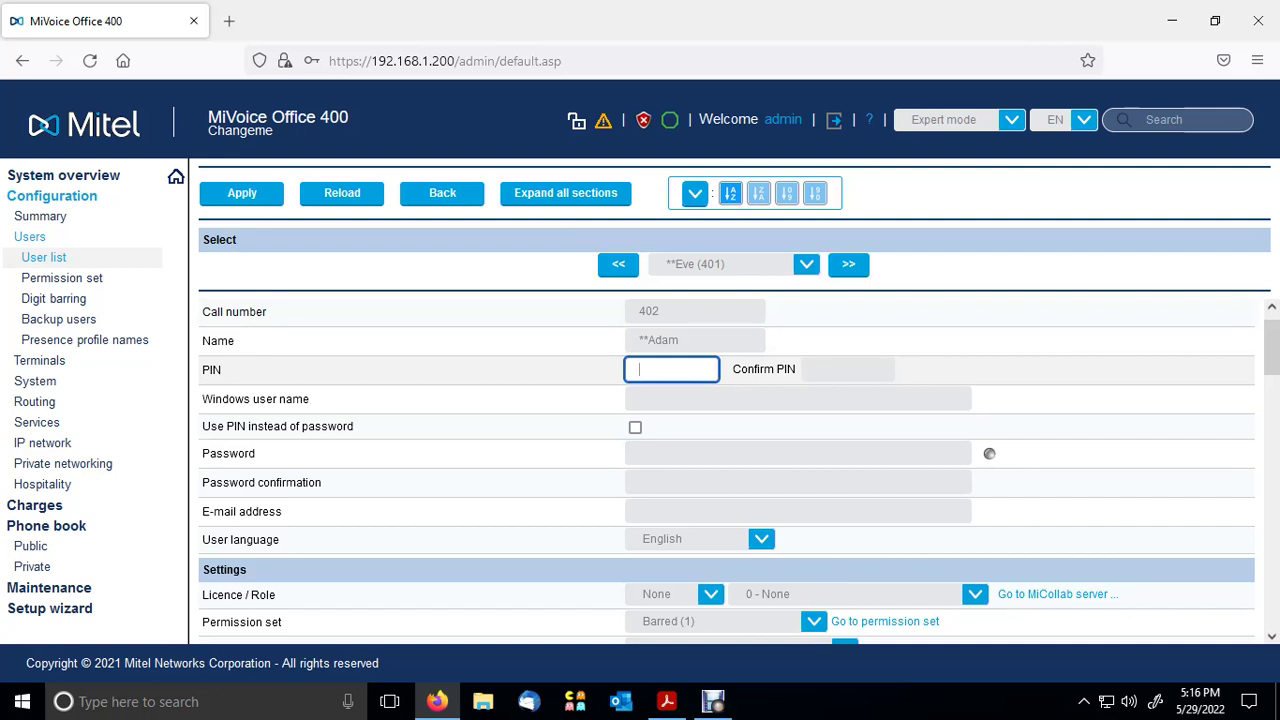
text(123456)
click(847, 369)
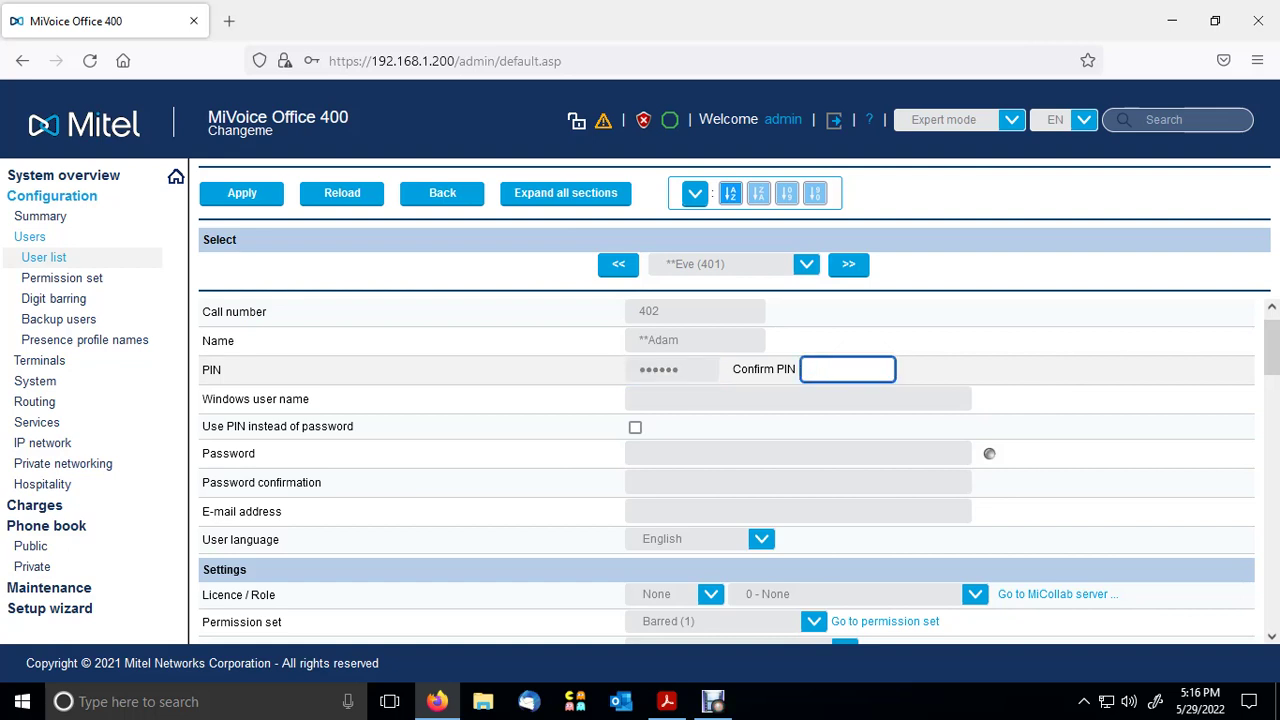
text(123456)
click(635, 427)
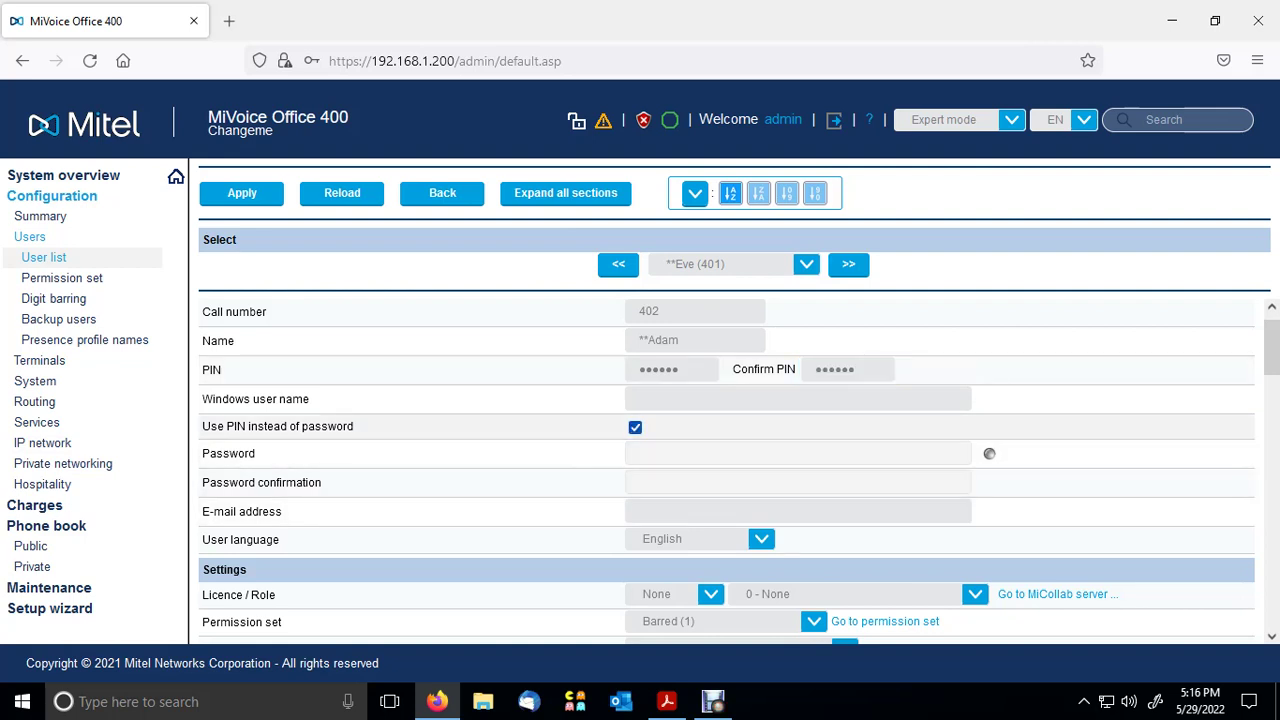
- Set user 402's permission set to Botswana and Cell (7) and apply it
scroll(727, 470, down, 1)
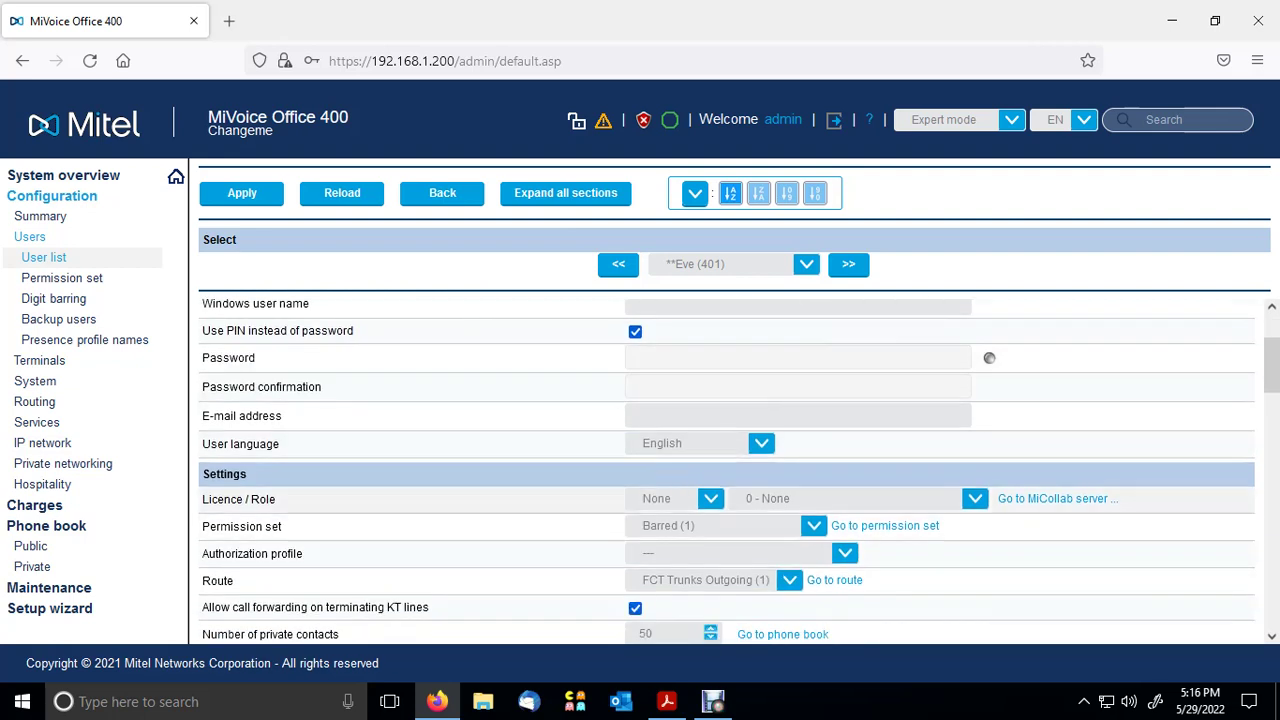
click(813, 525)
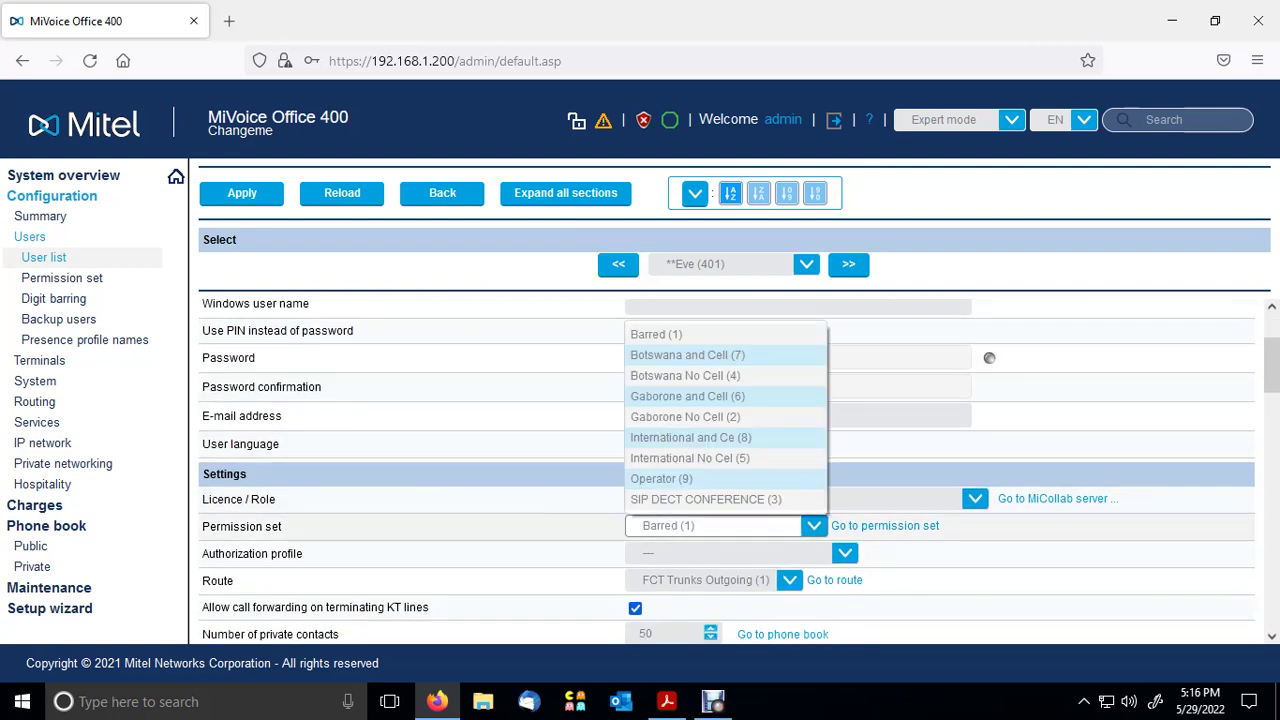
key(Up)
key(Up)
key(Up)
key(Up)
key(Up)
key(Up)
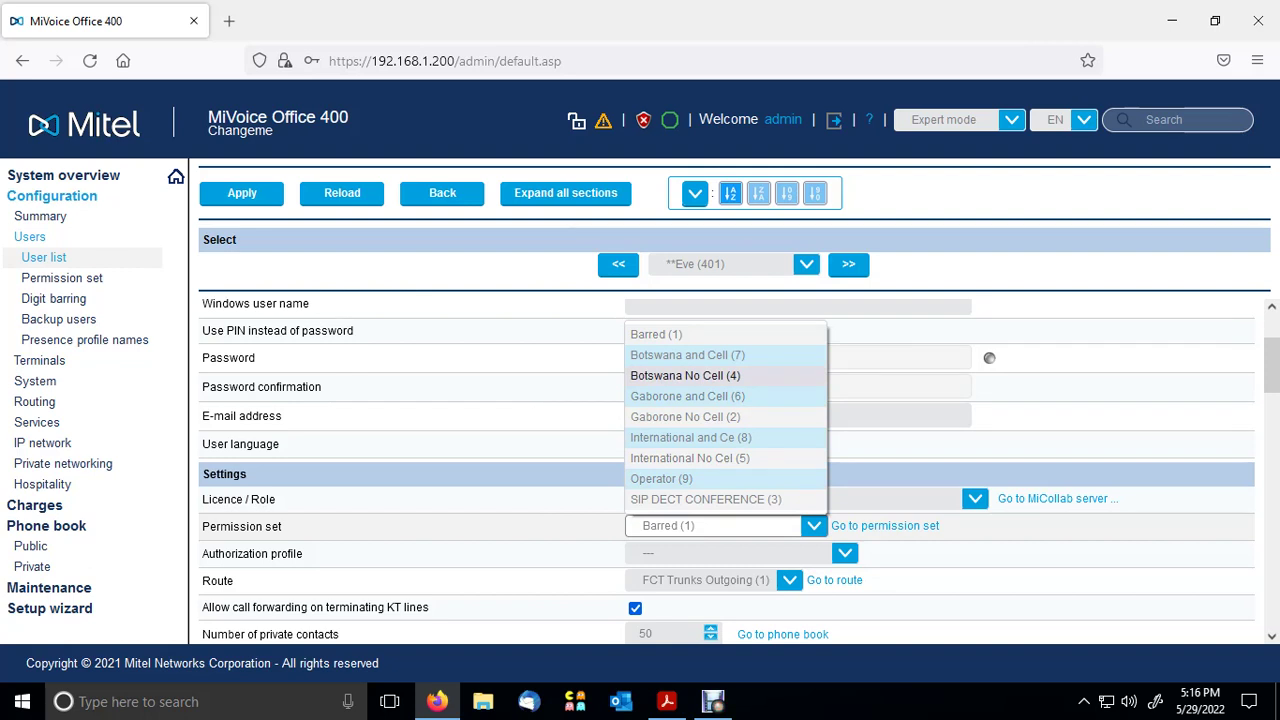
key(Up)
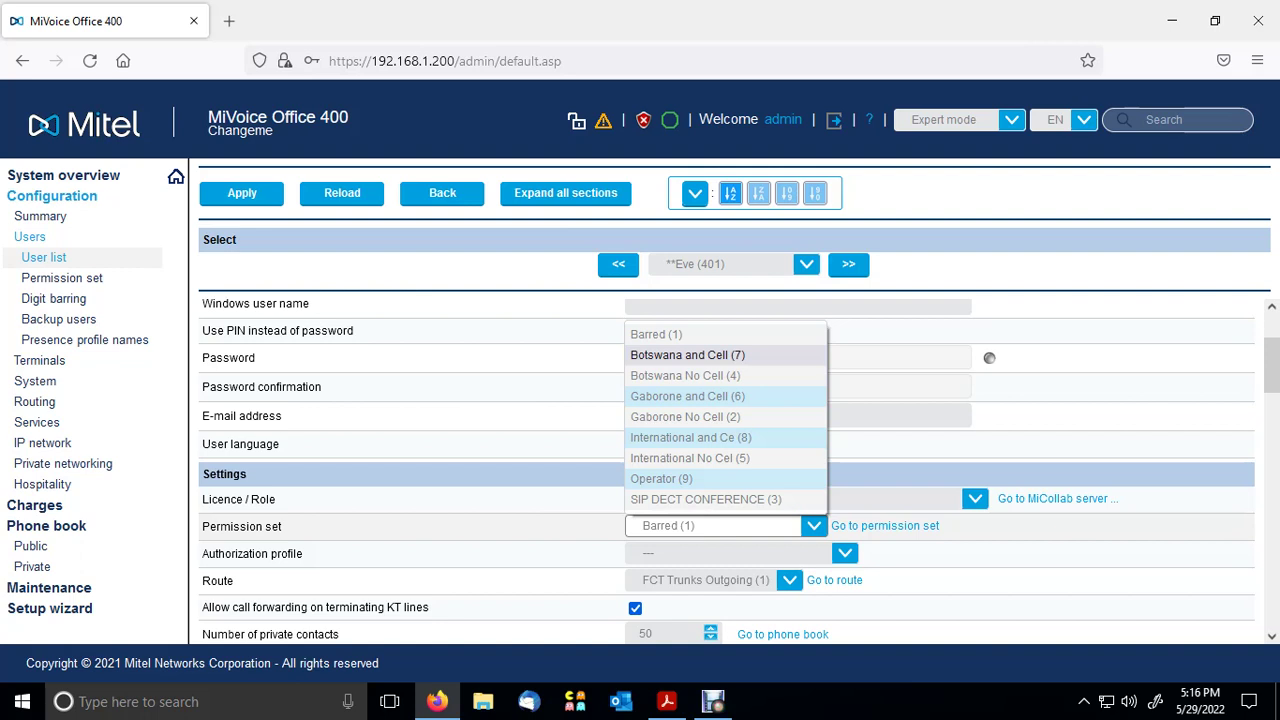
key(Return)
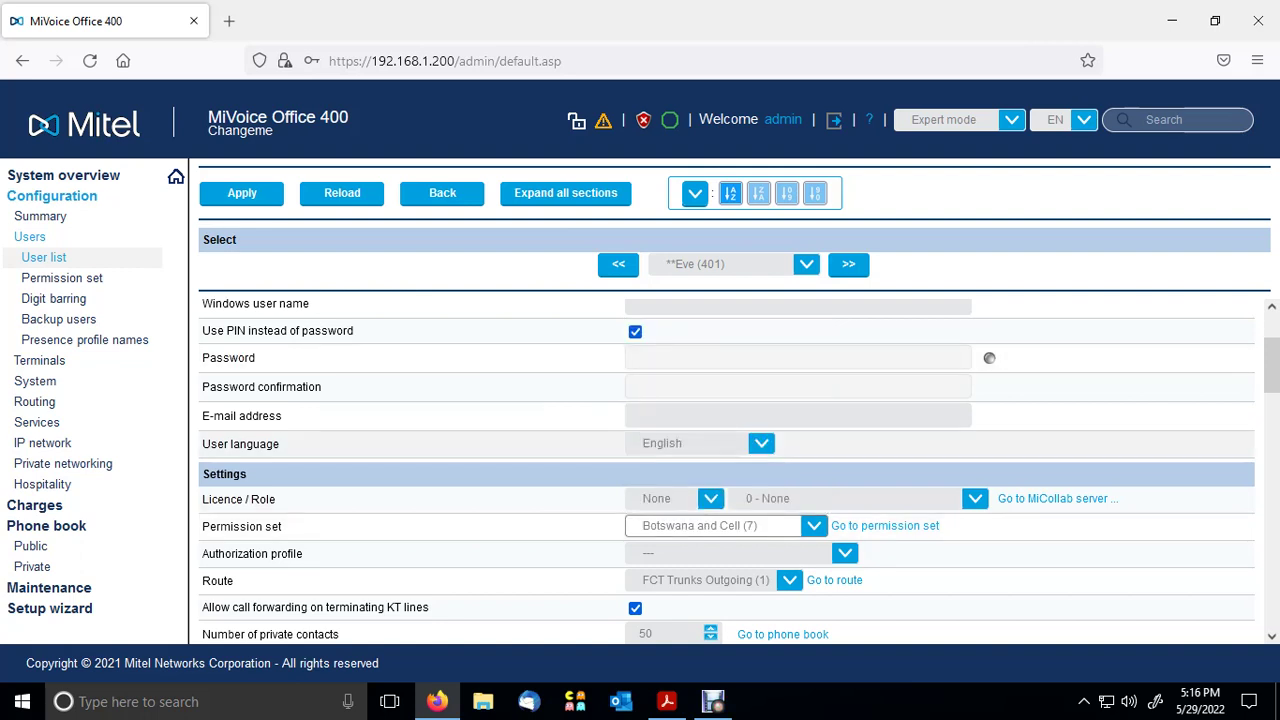
click(241, 193)
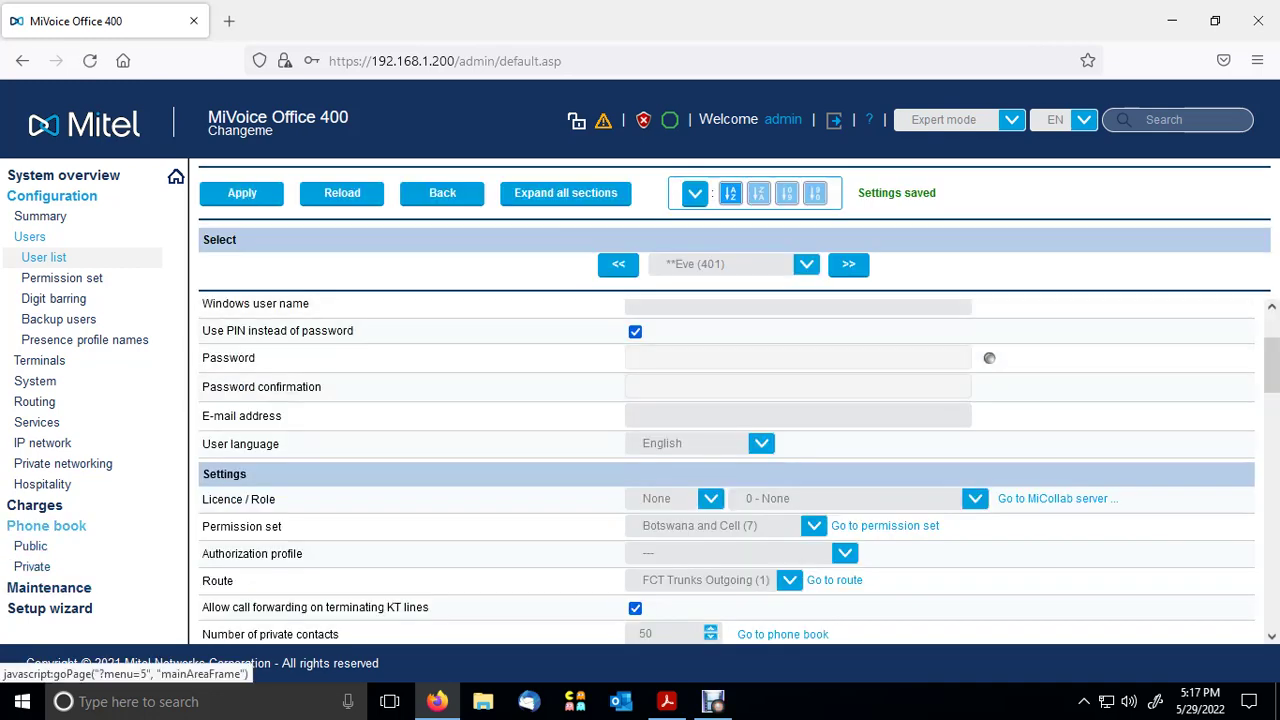
click(30, 546)
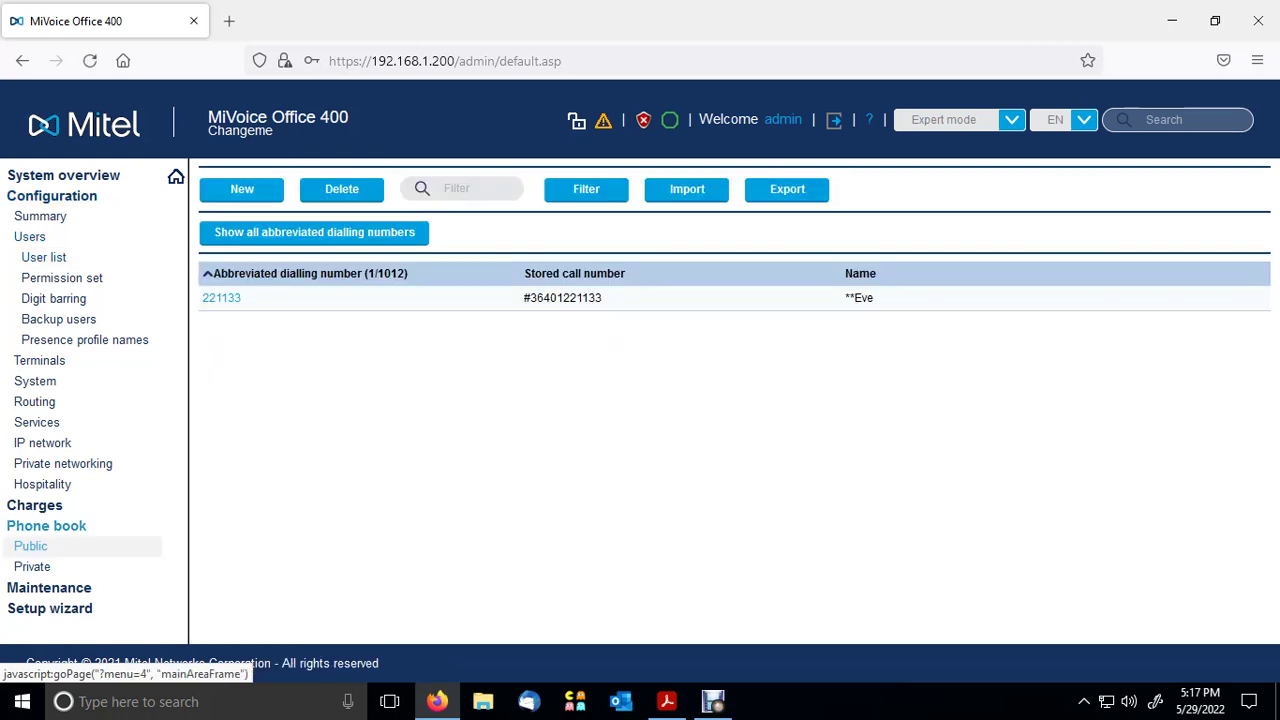
click(242, 189)
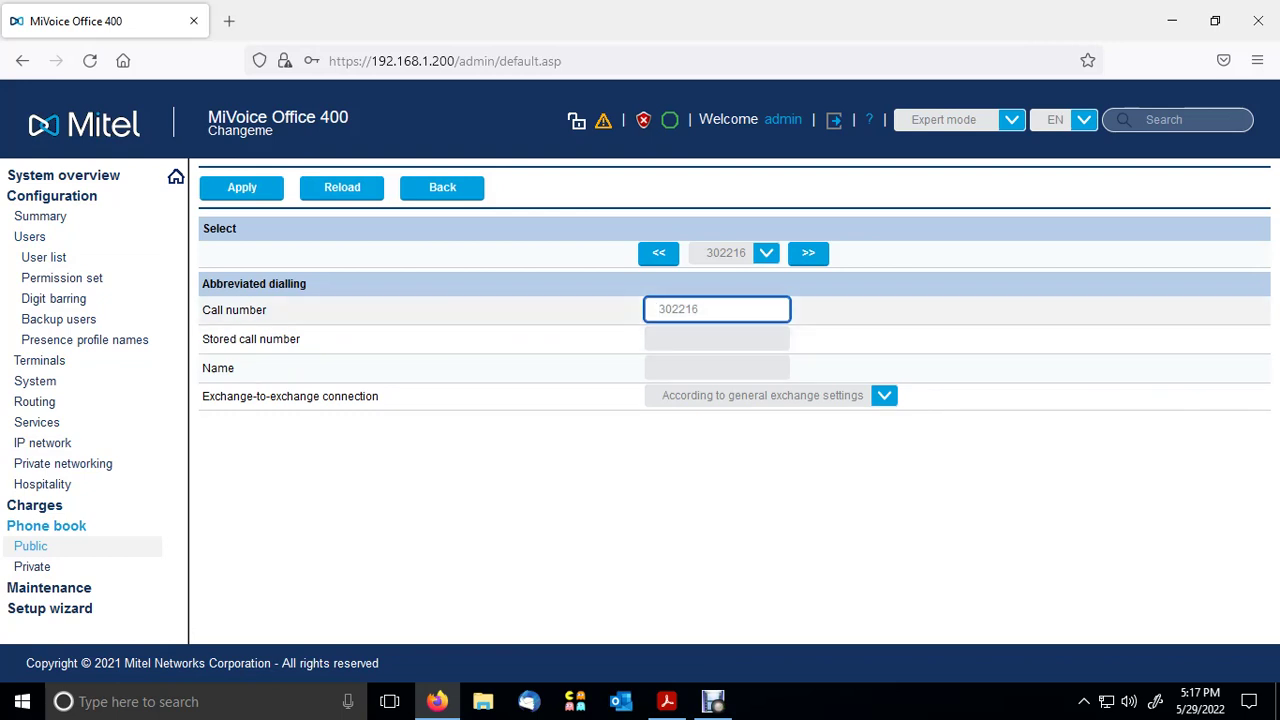
key(ctrl+a)
text(11)
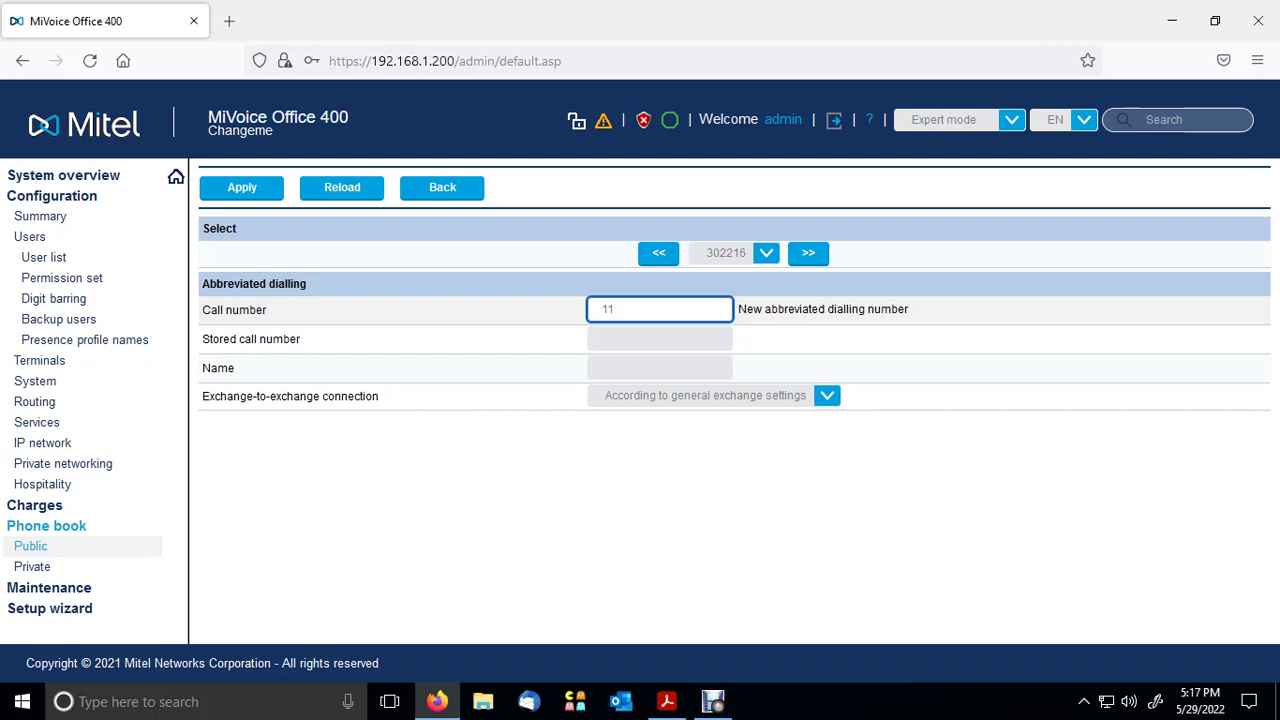
text(0022)
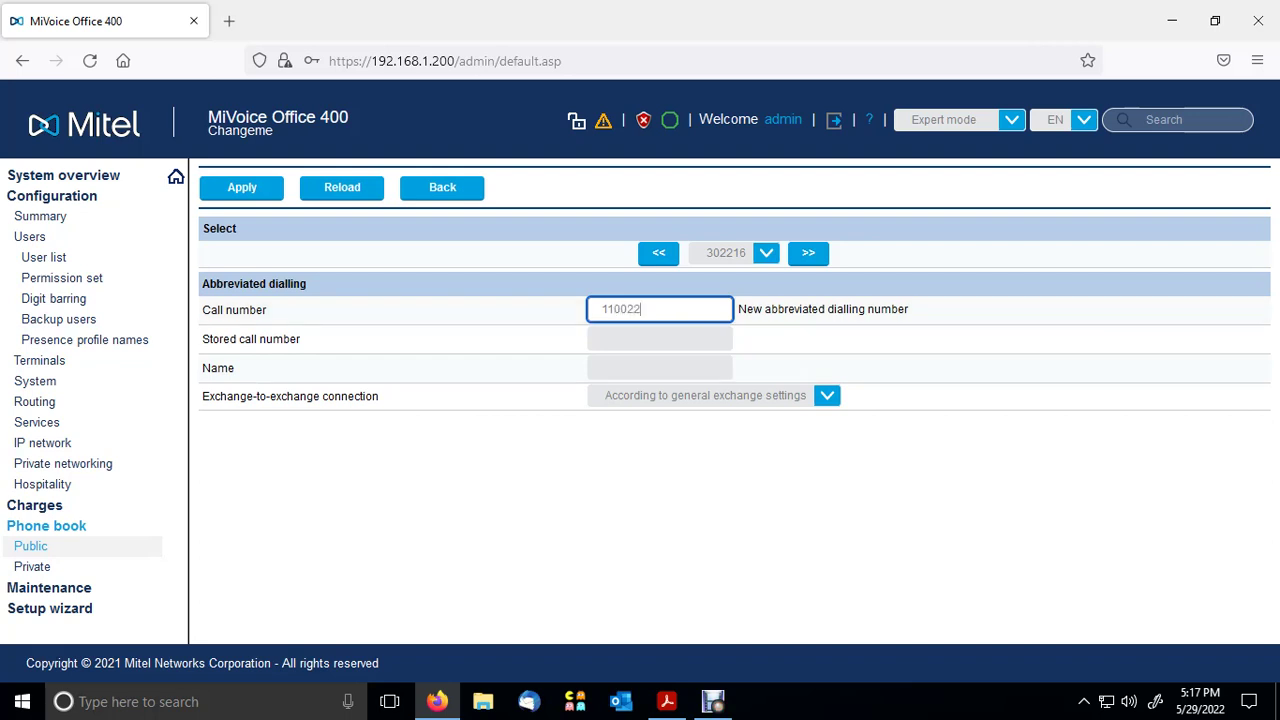
click(659, 339)
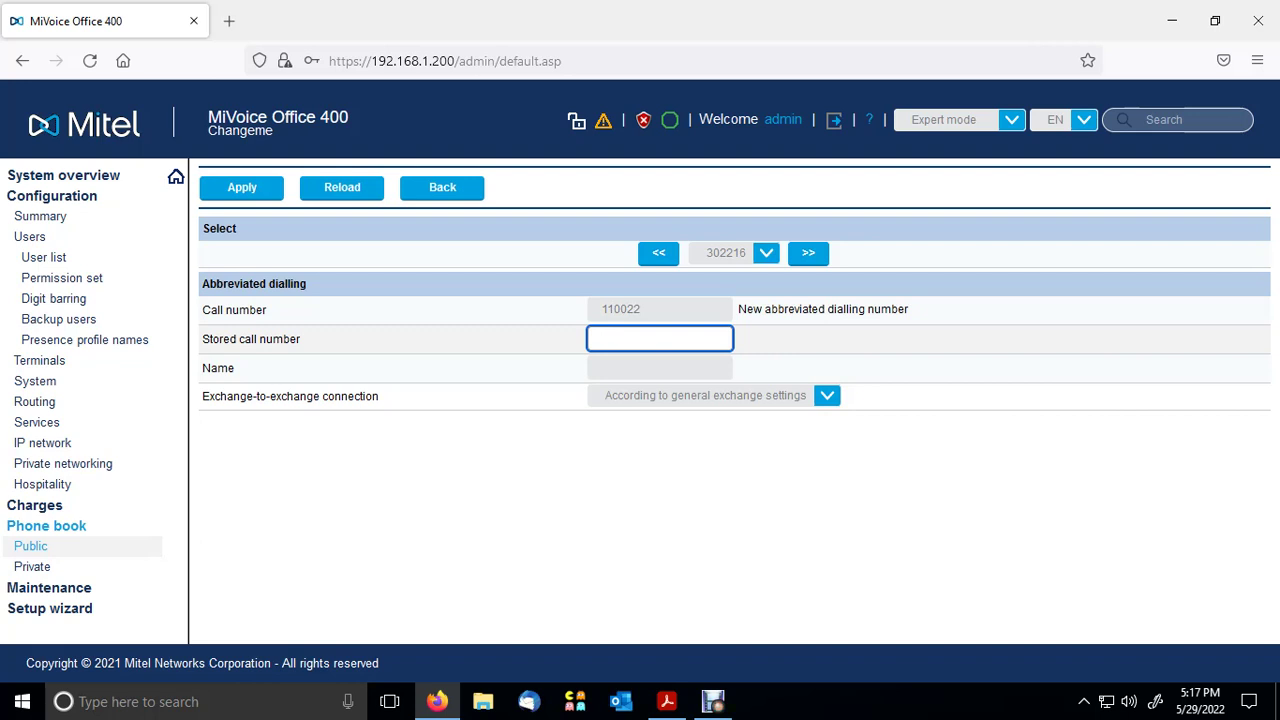
text(#36402110022)
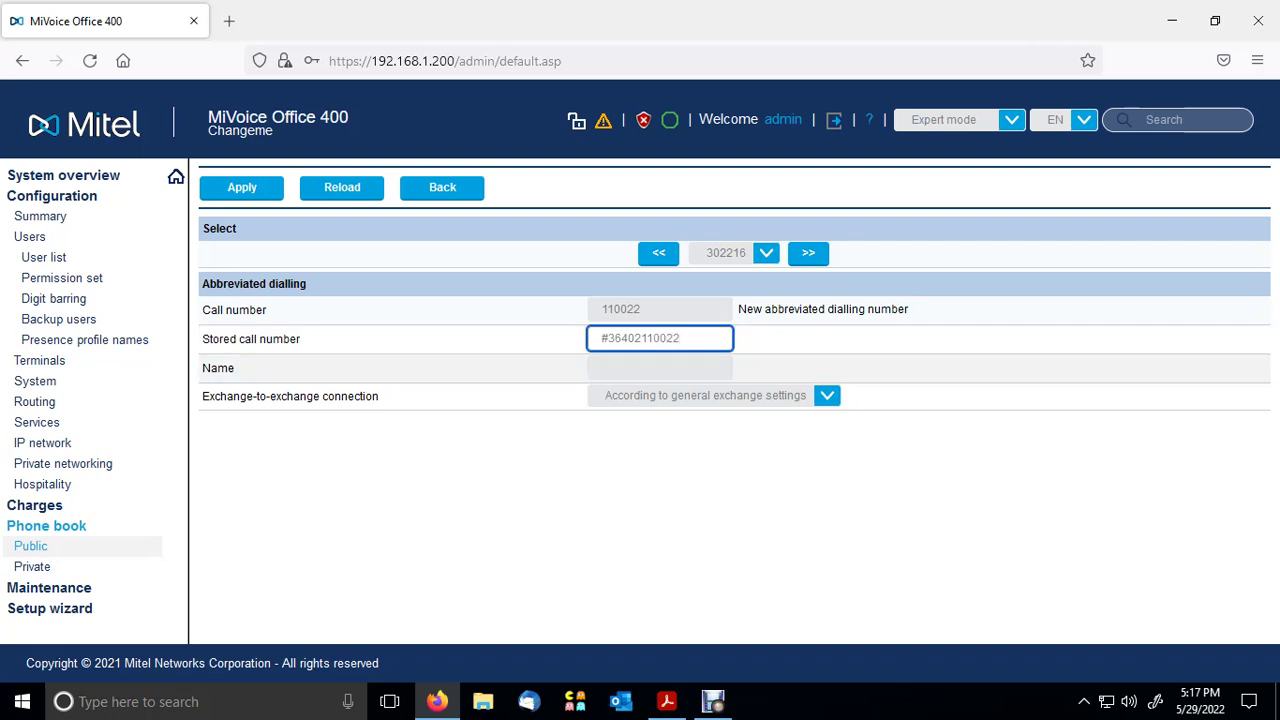
click(659, 368)
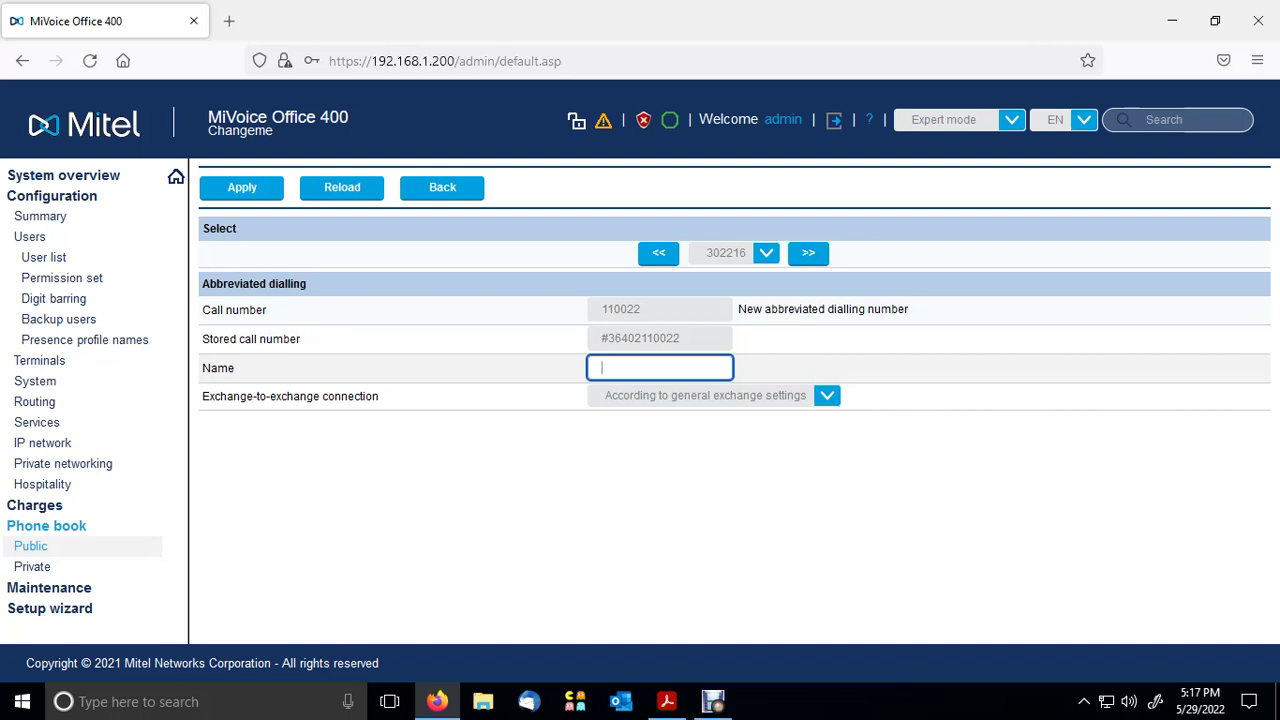
text(**Adam)
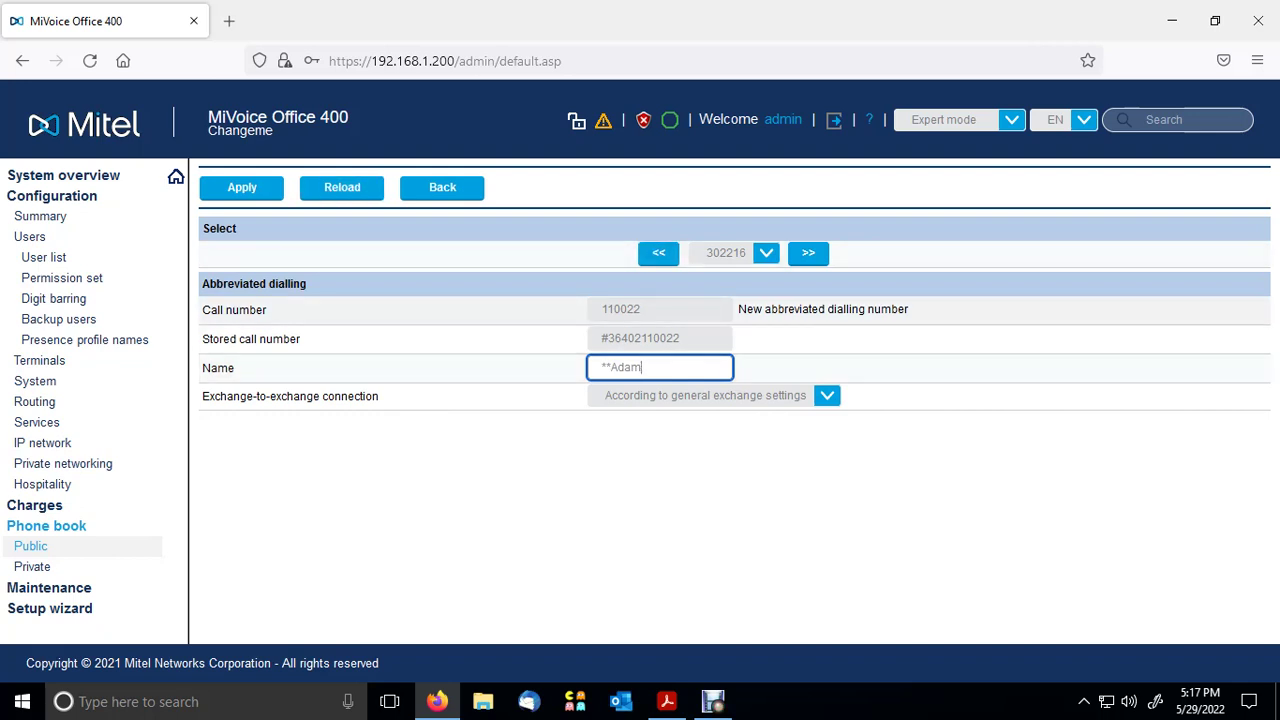
key(shift+Tab)
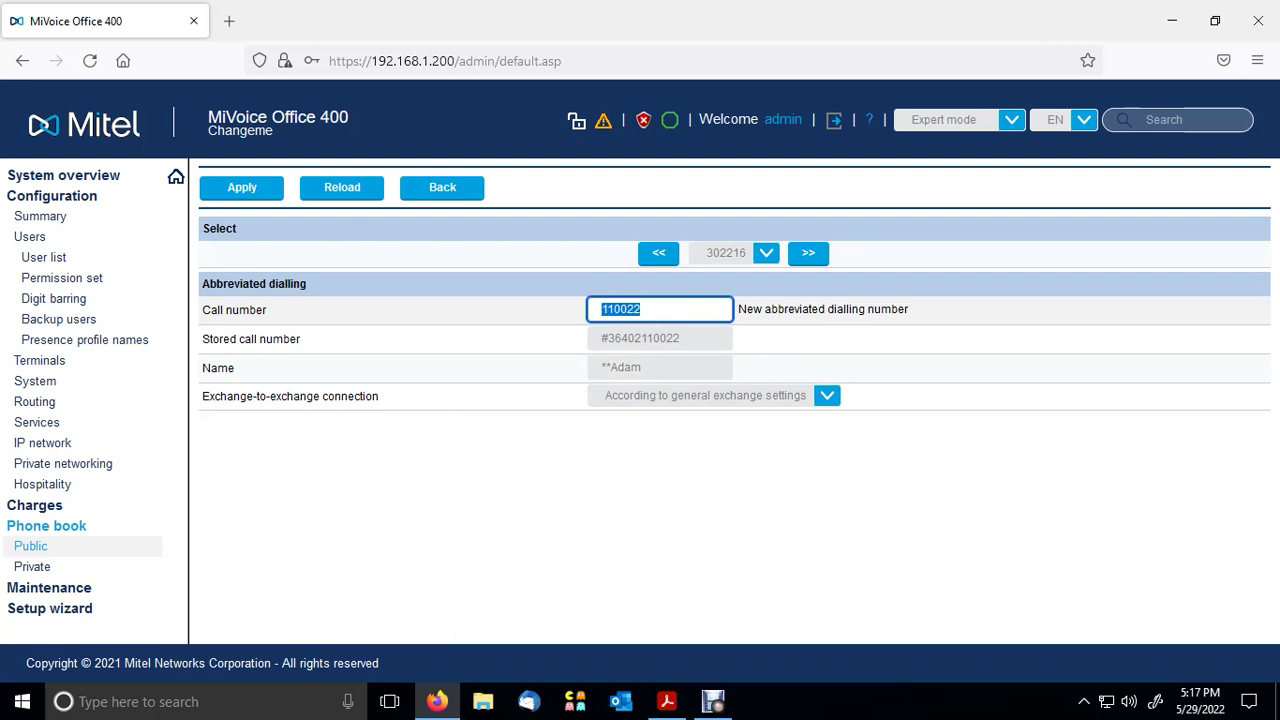
- Apply the 110022 abbreviated dial entry to the public phone book
click(242, 188)
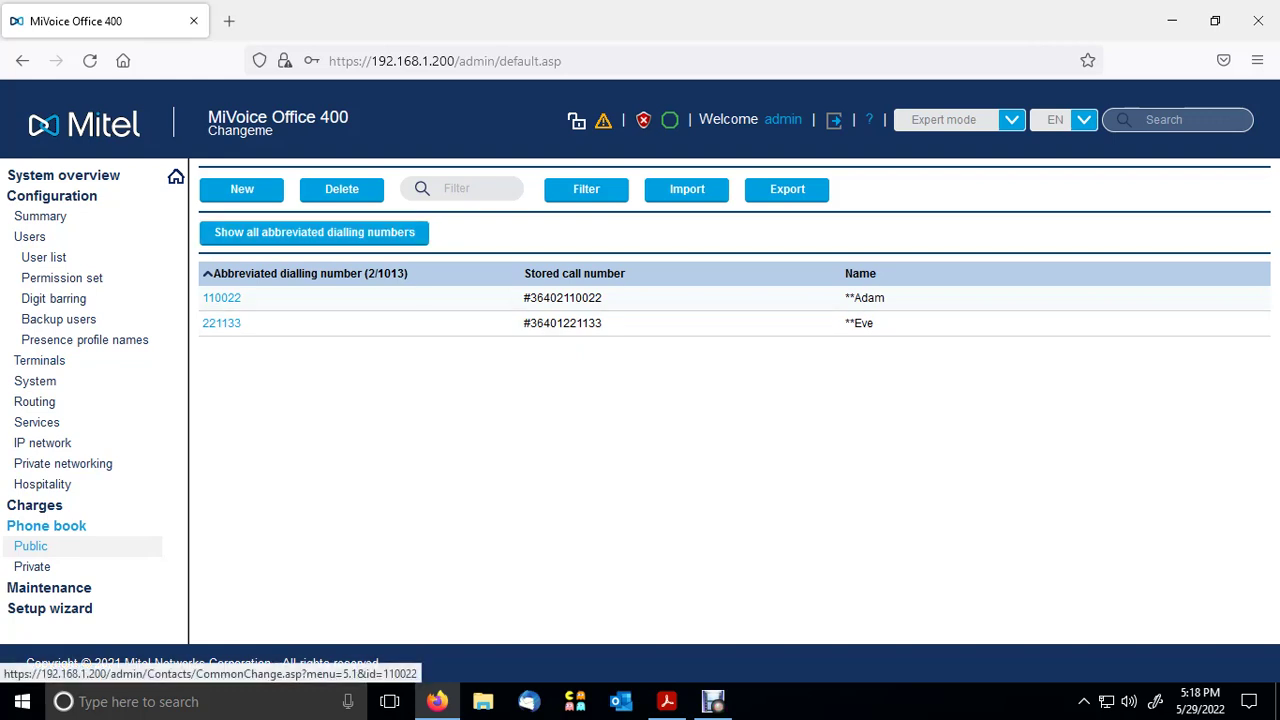
- Try saving abbreviated dial 000000 for extension 403 with a contact name; the numbering plan rejects it
click(241, 189)
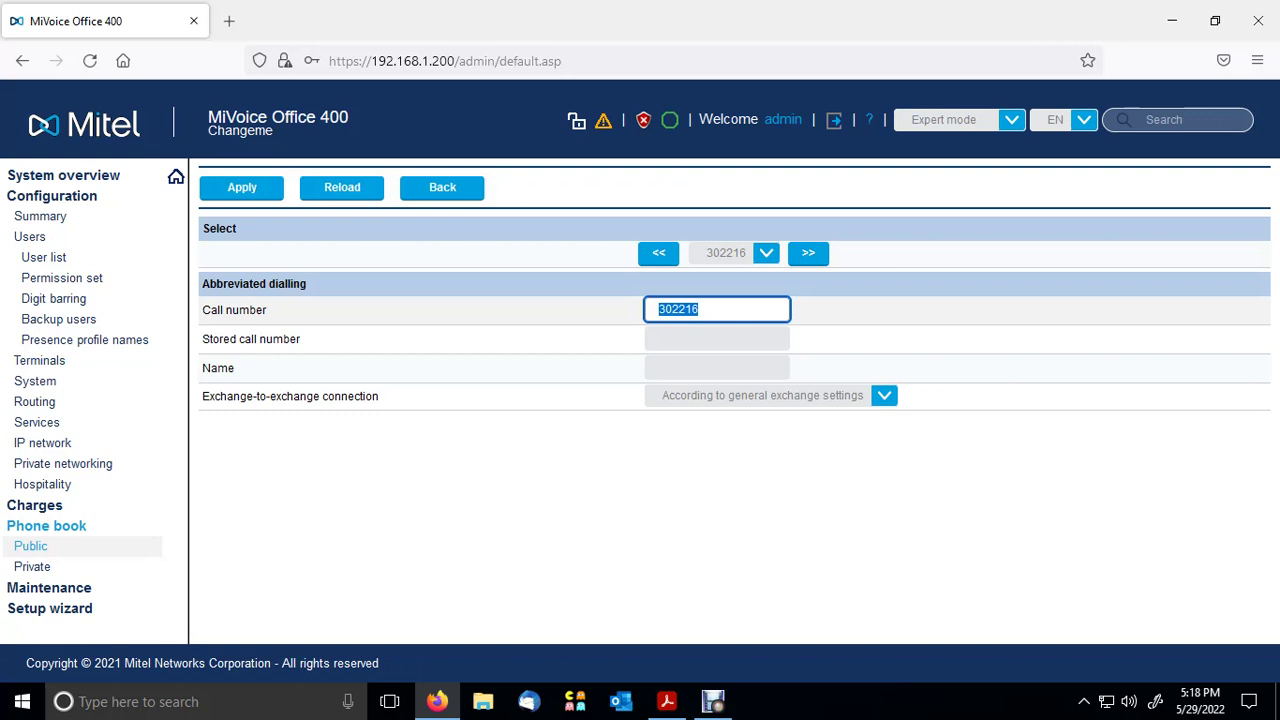
text(000000)
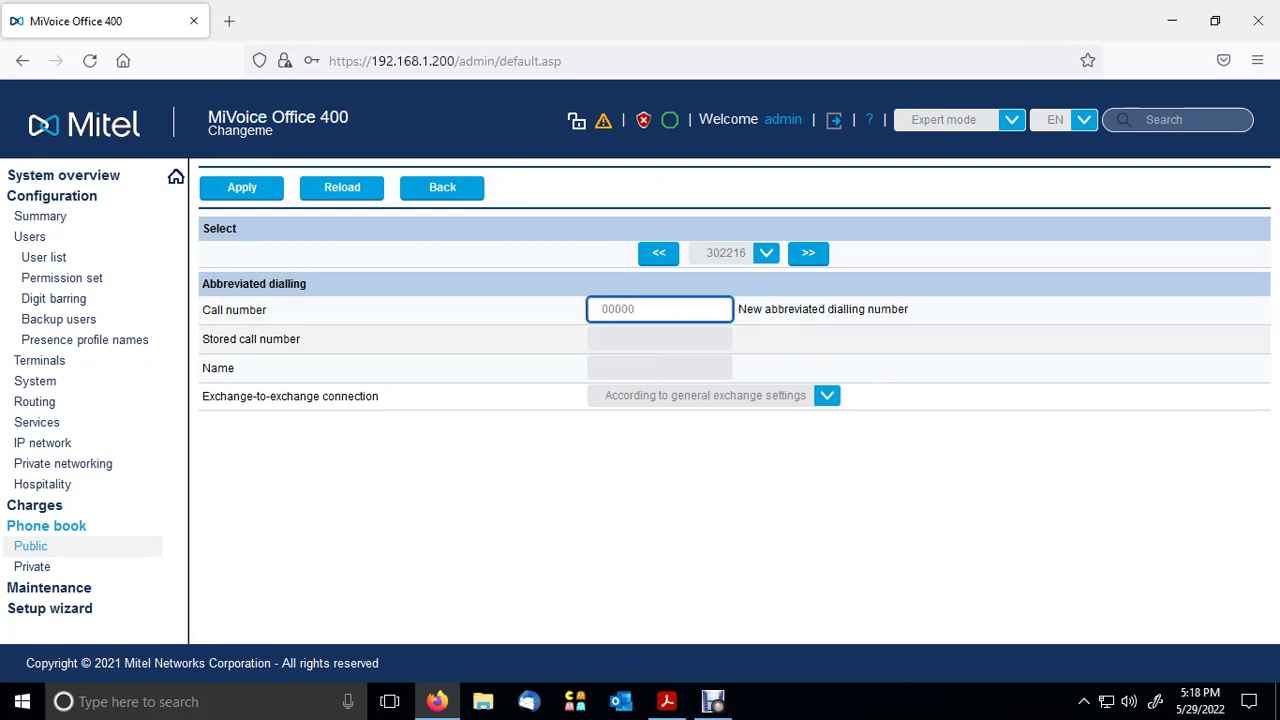
key(Tab)
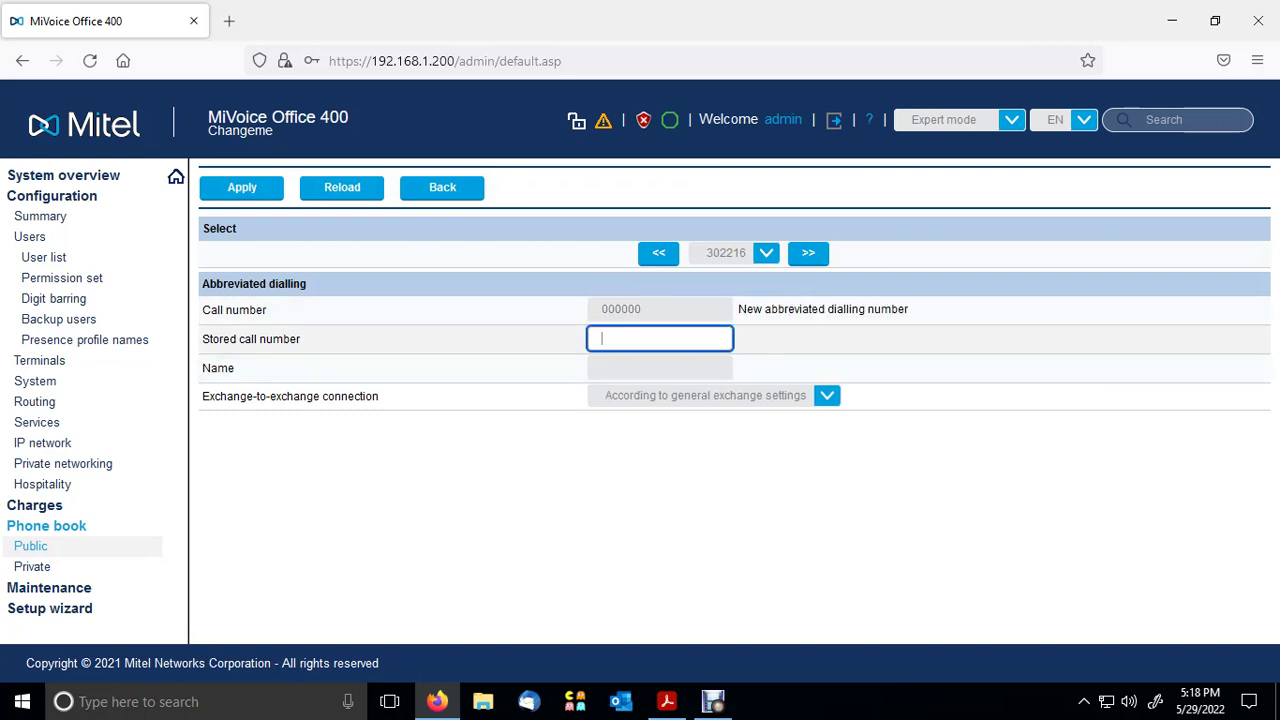
text(#3)
text(8)
text(403)
text(000000)
click(659, 368)
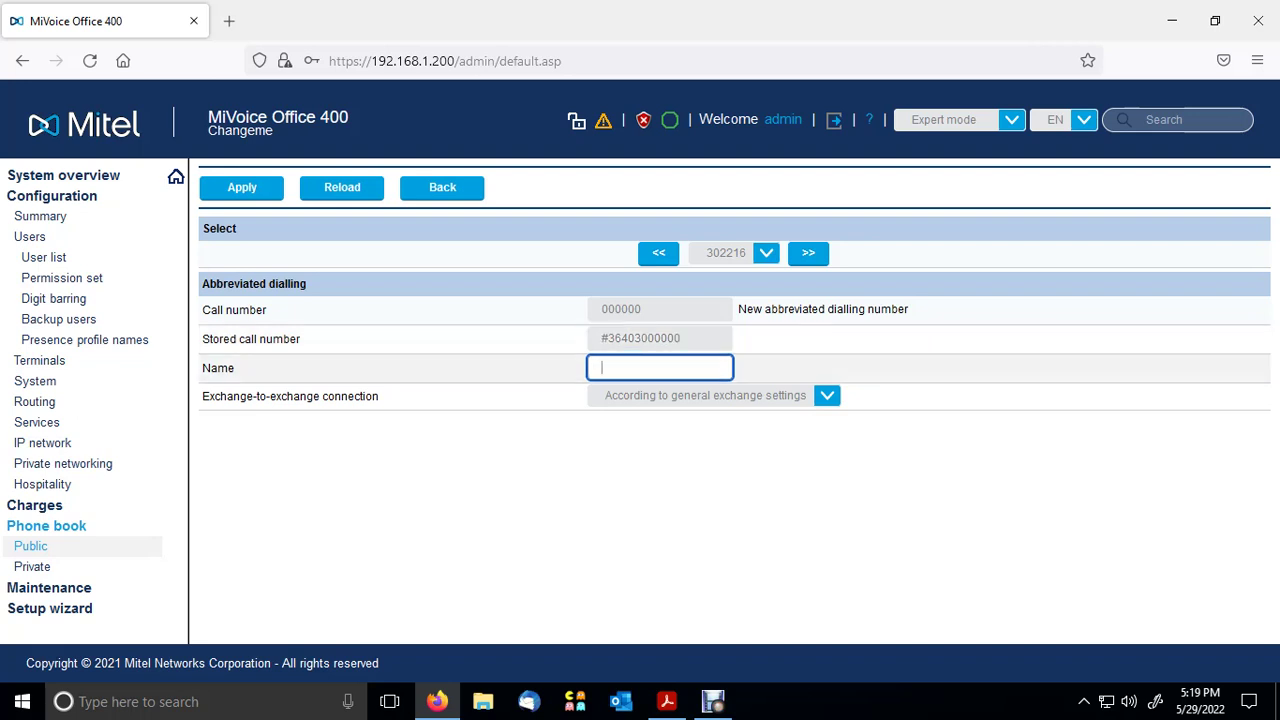
text(**Cain)
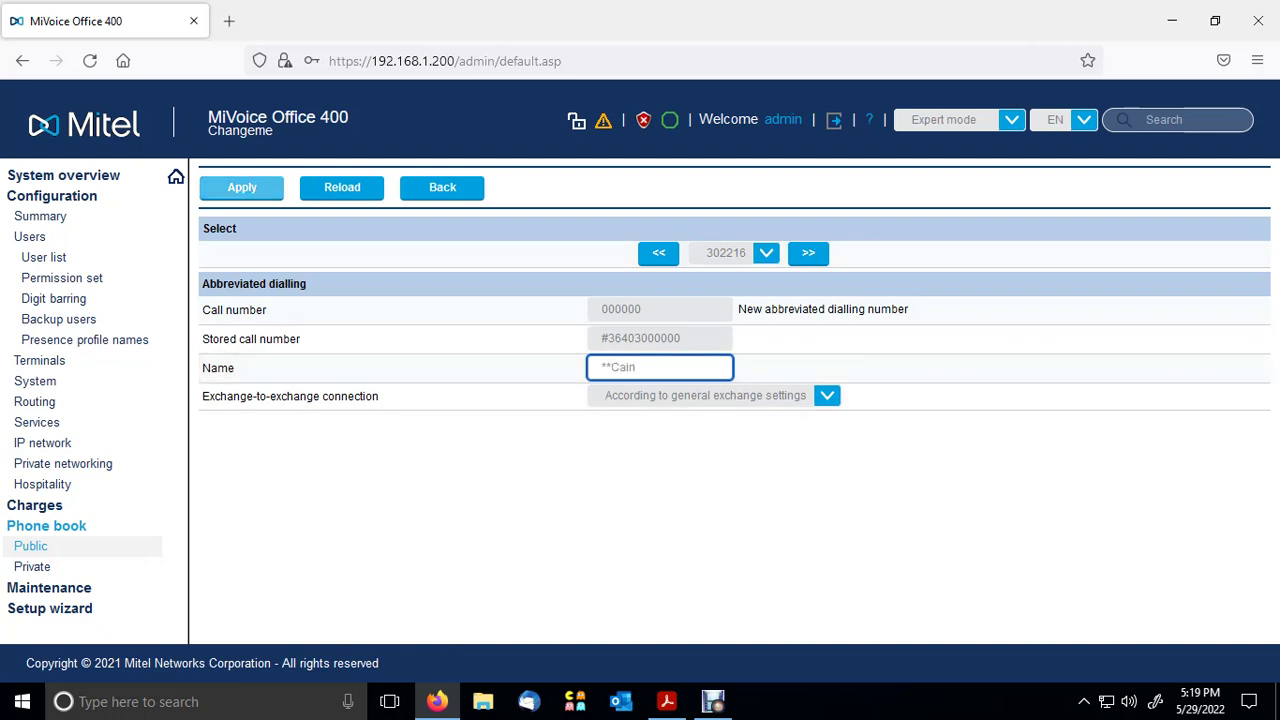
click(241, 187)
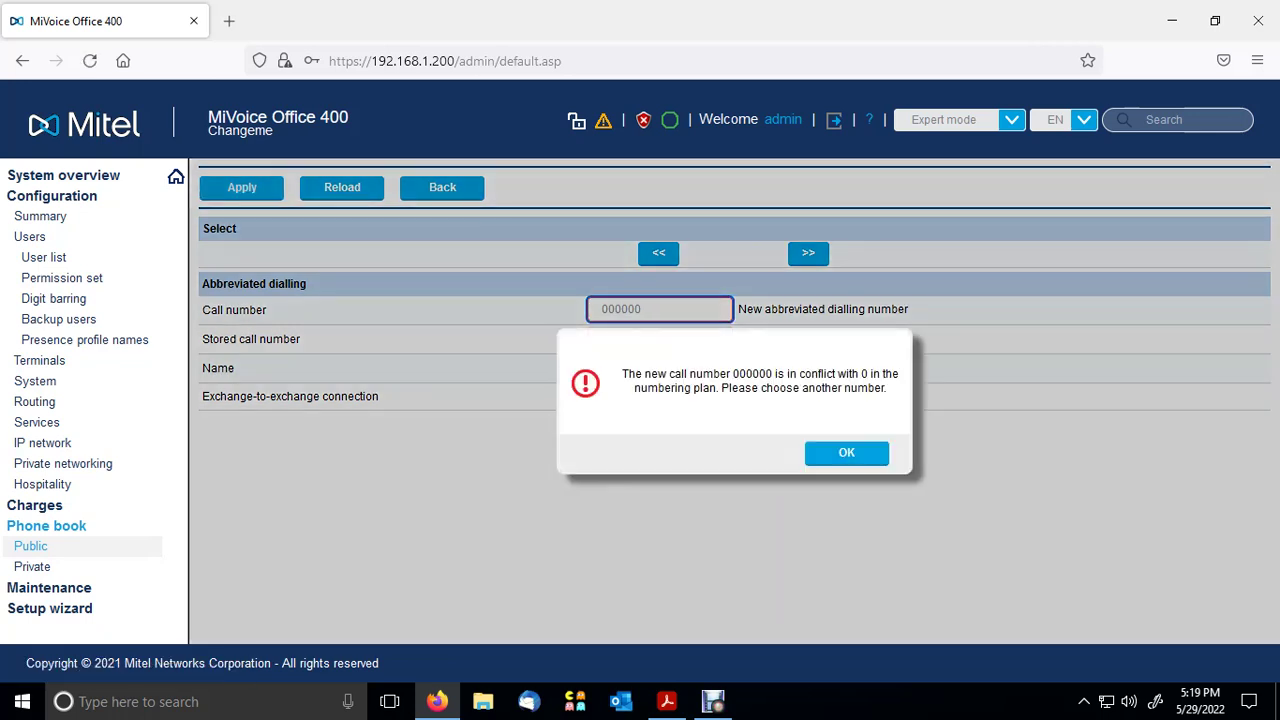